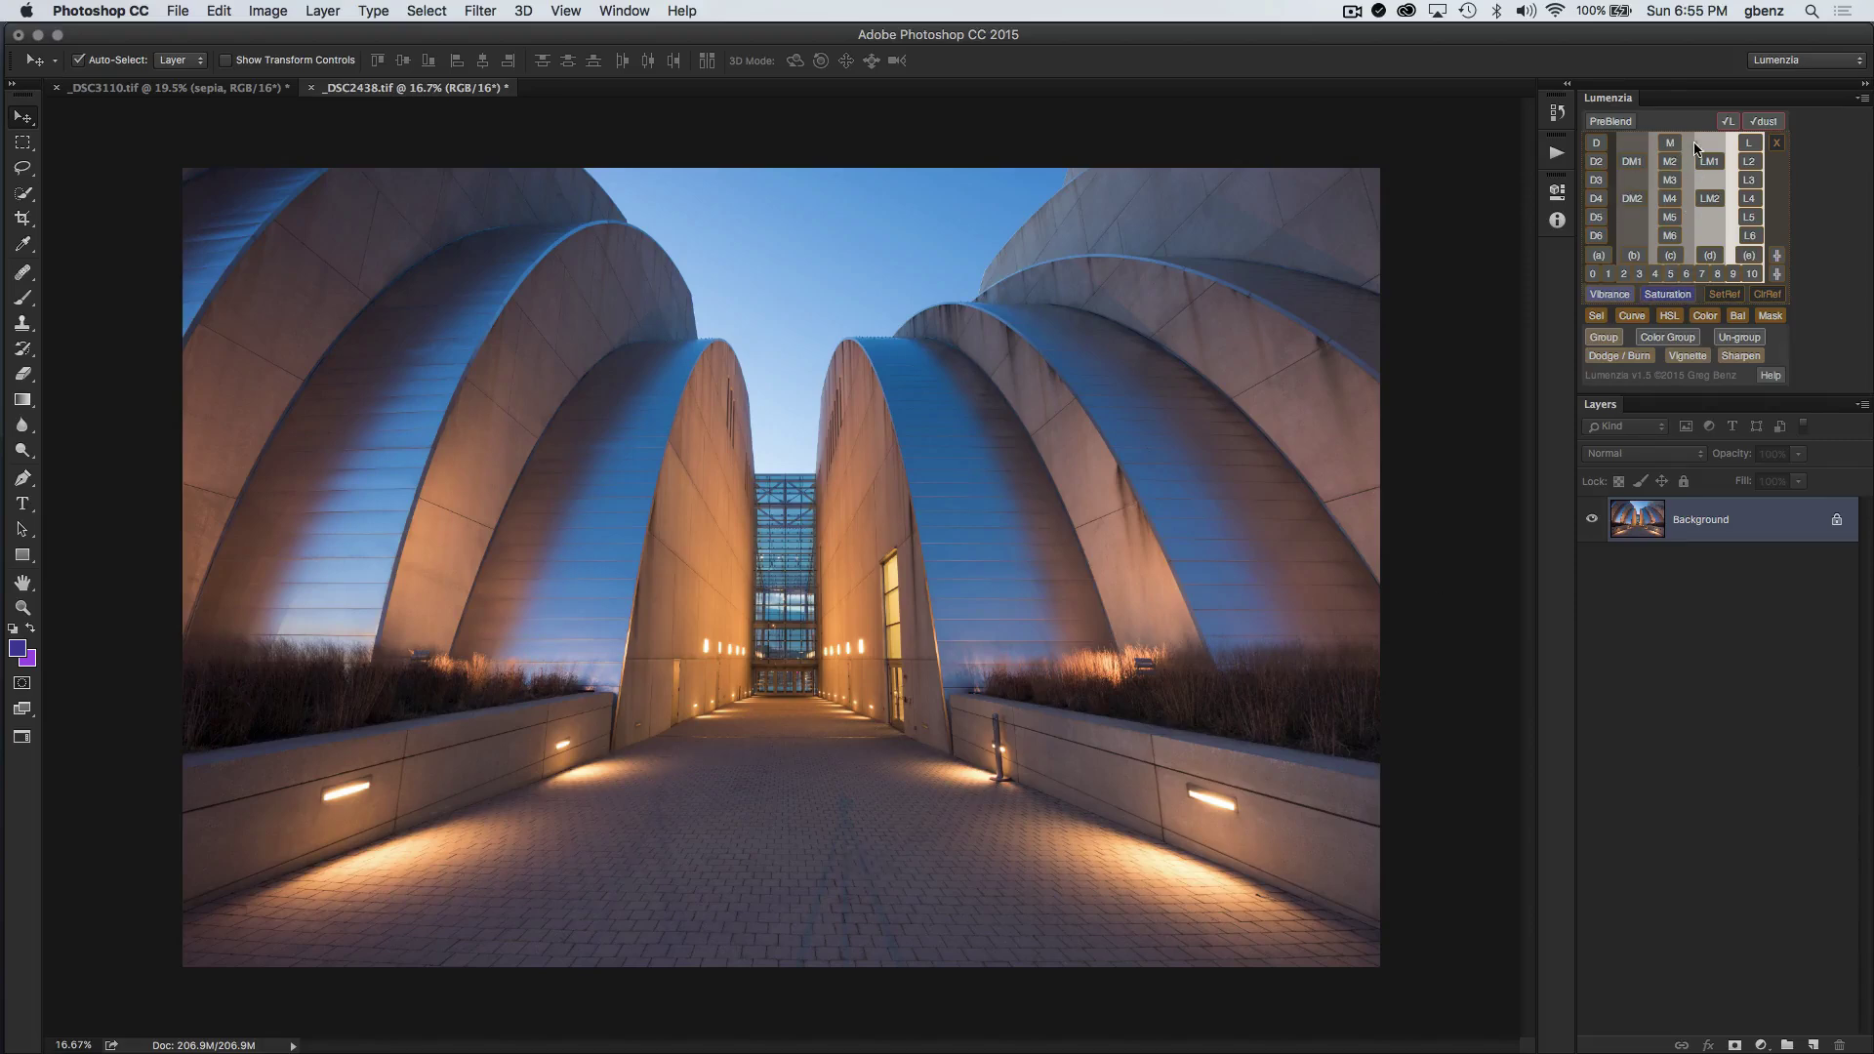
Step: Preview the building photo's luminosity in isolation, switching the Lumenzia check to its increased-contrast view
left_click(1730, 124)
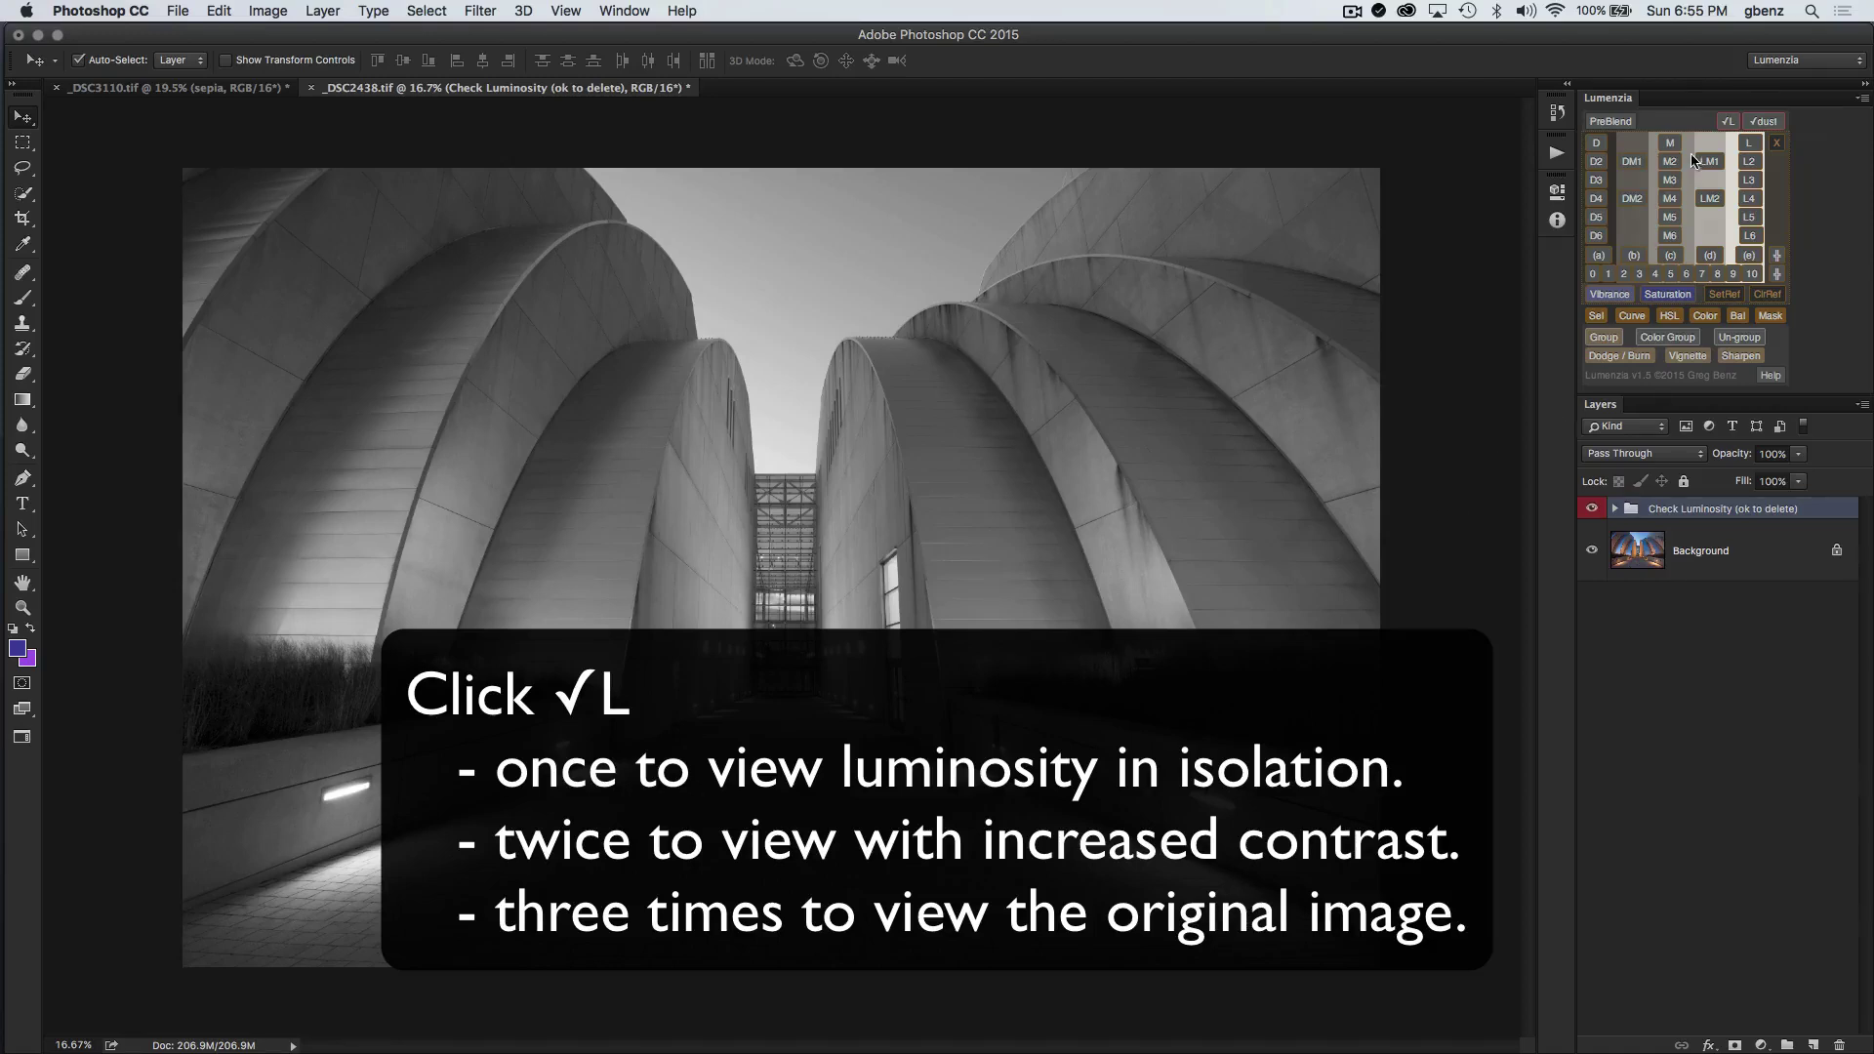
left_click(1730, 124)
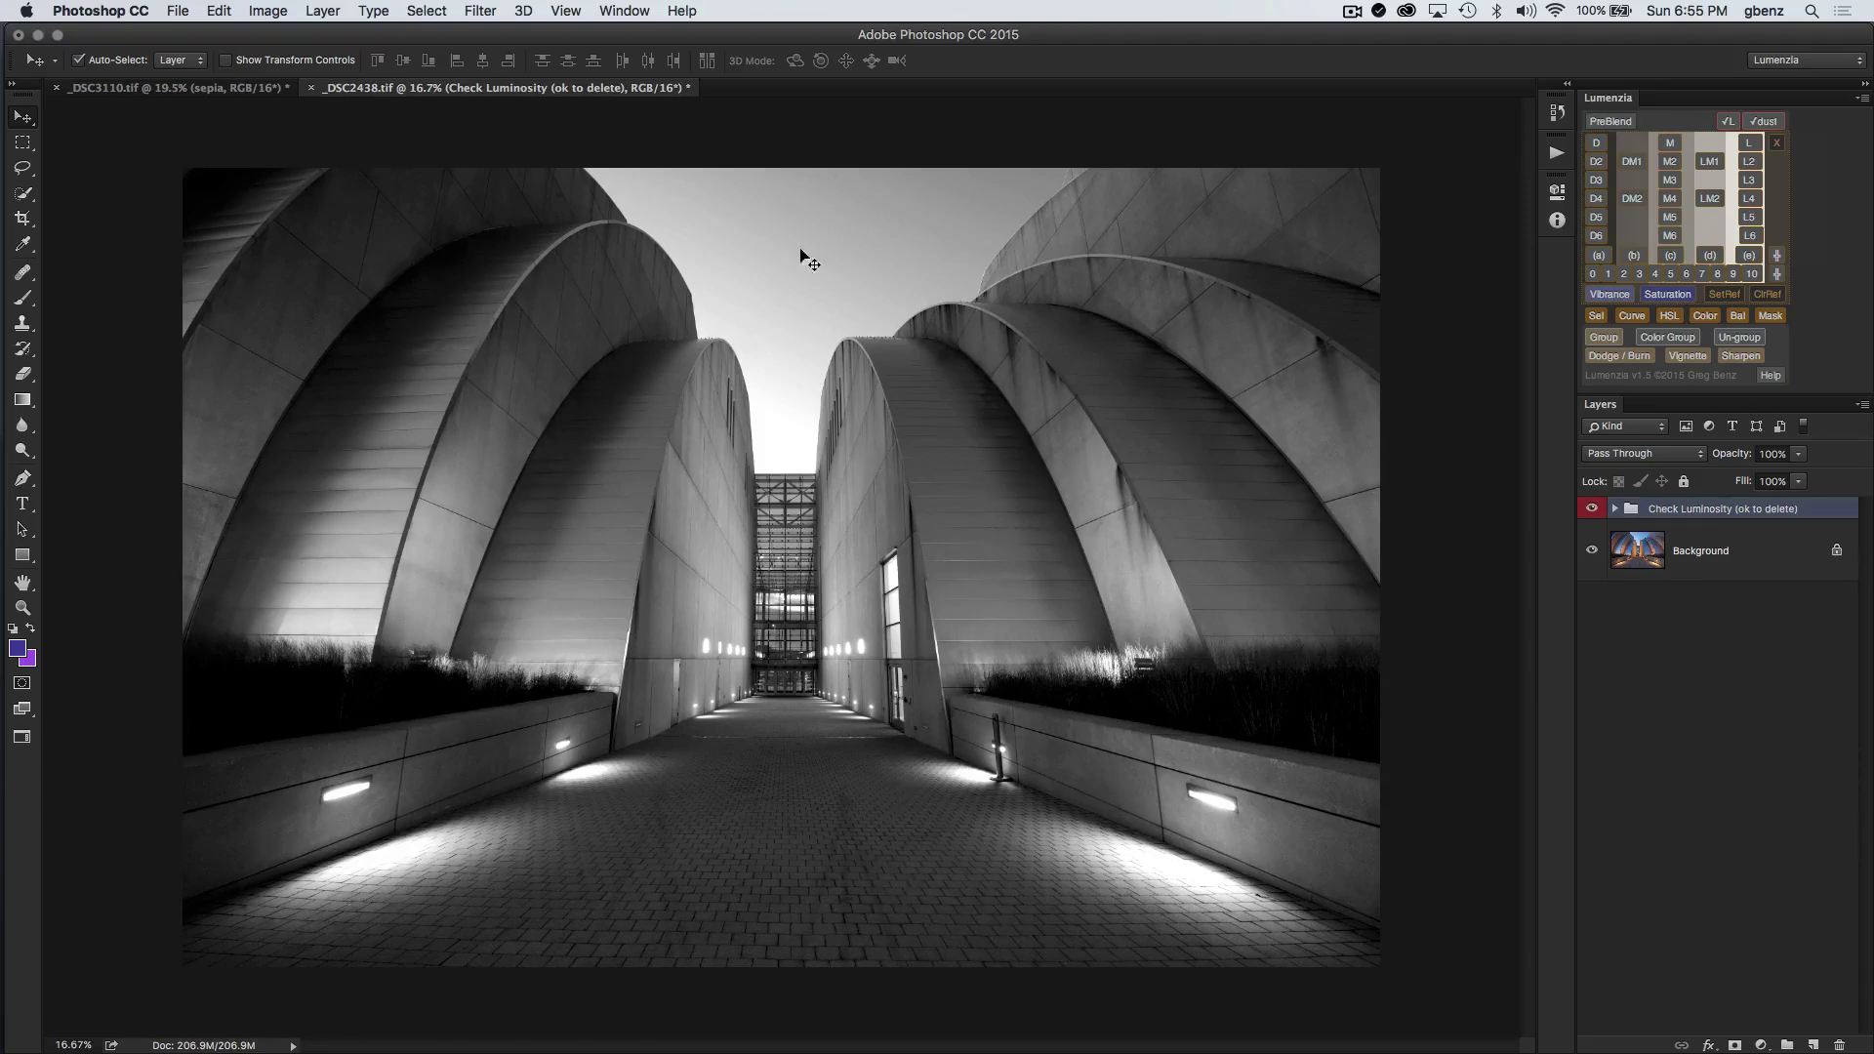
Step: Switch to the _DSC3110.tif document and make its clone and sepia layers visible
left_click(163, 90)
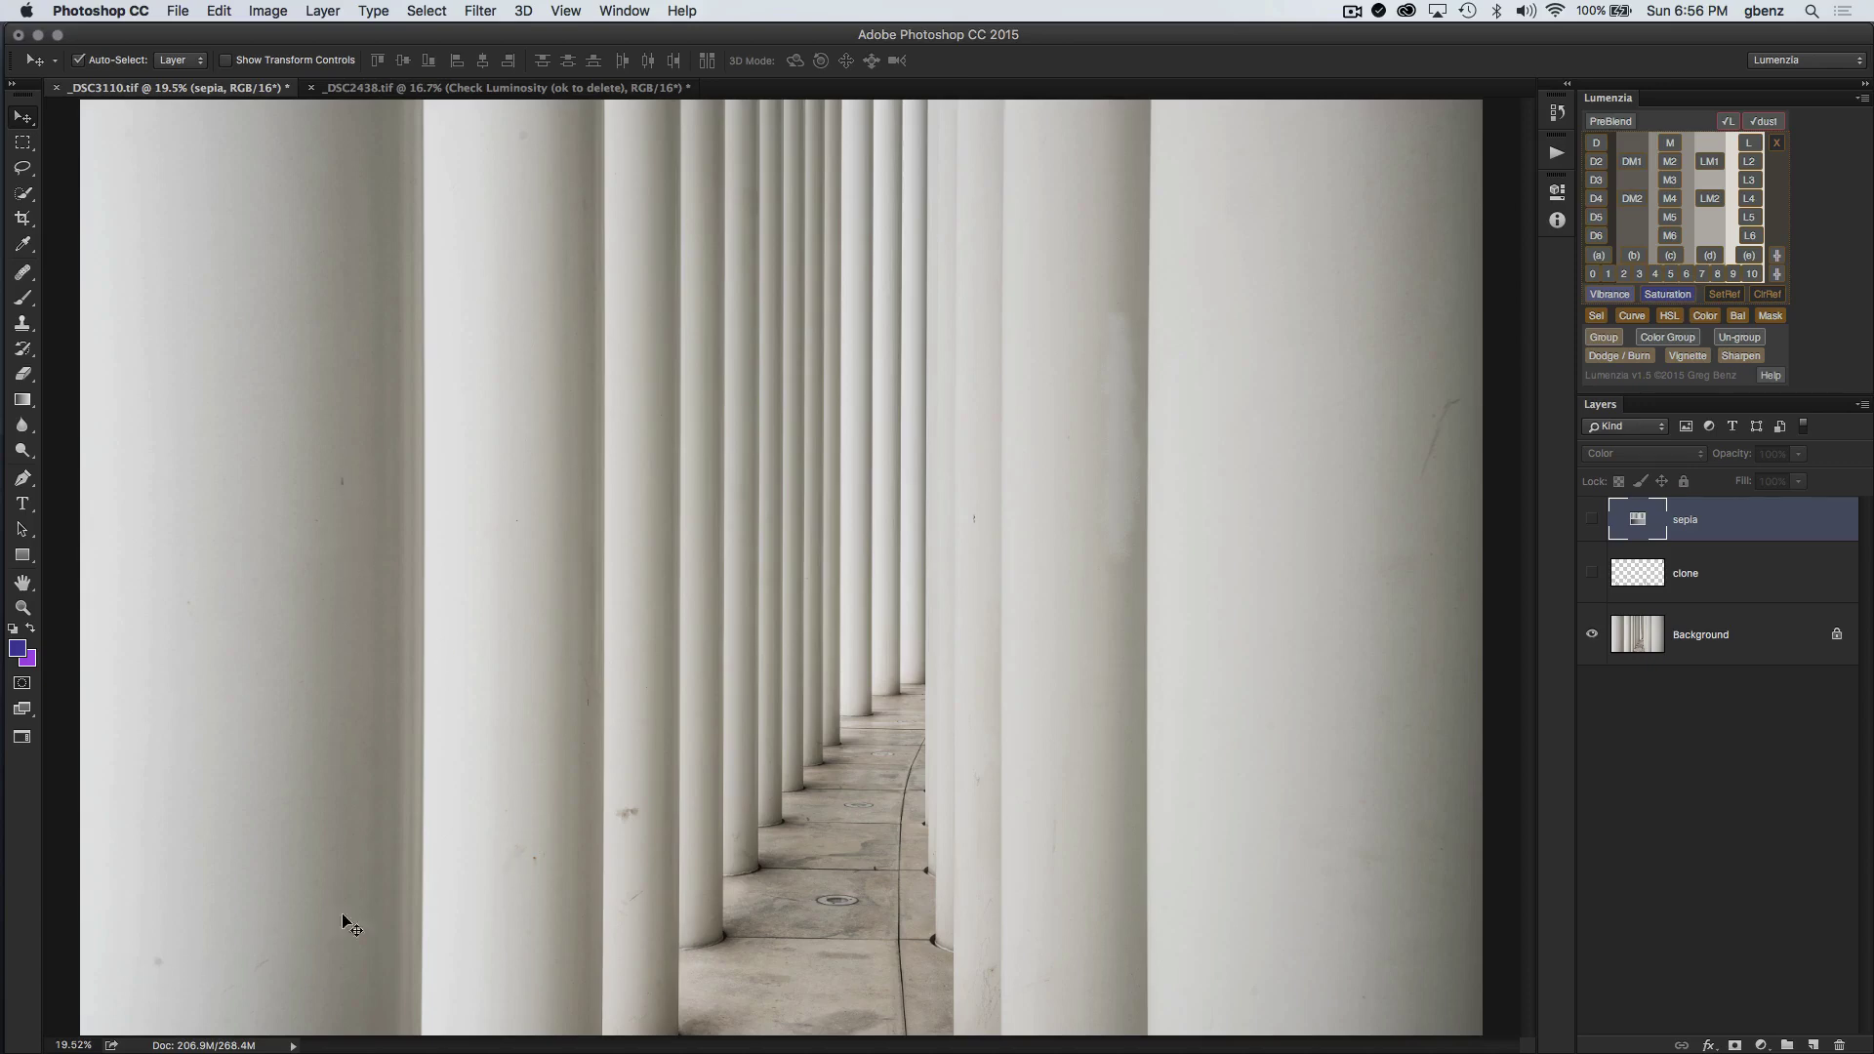
left_click(1591, 573)
left_click(1591, 521)
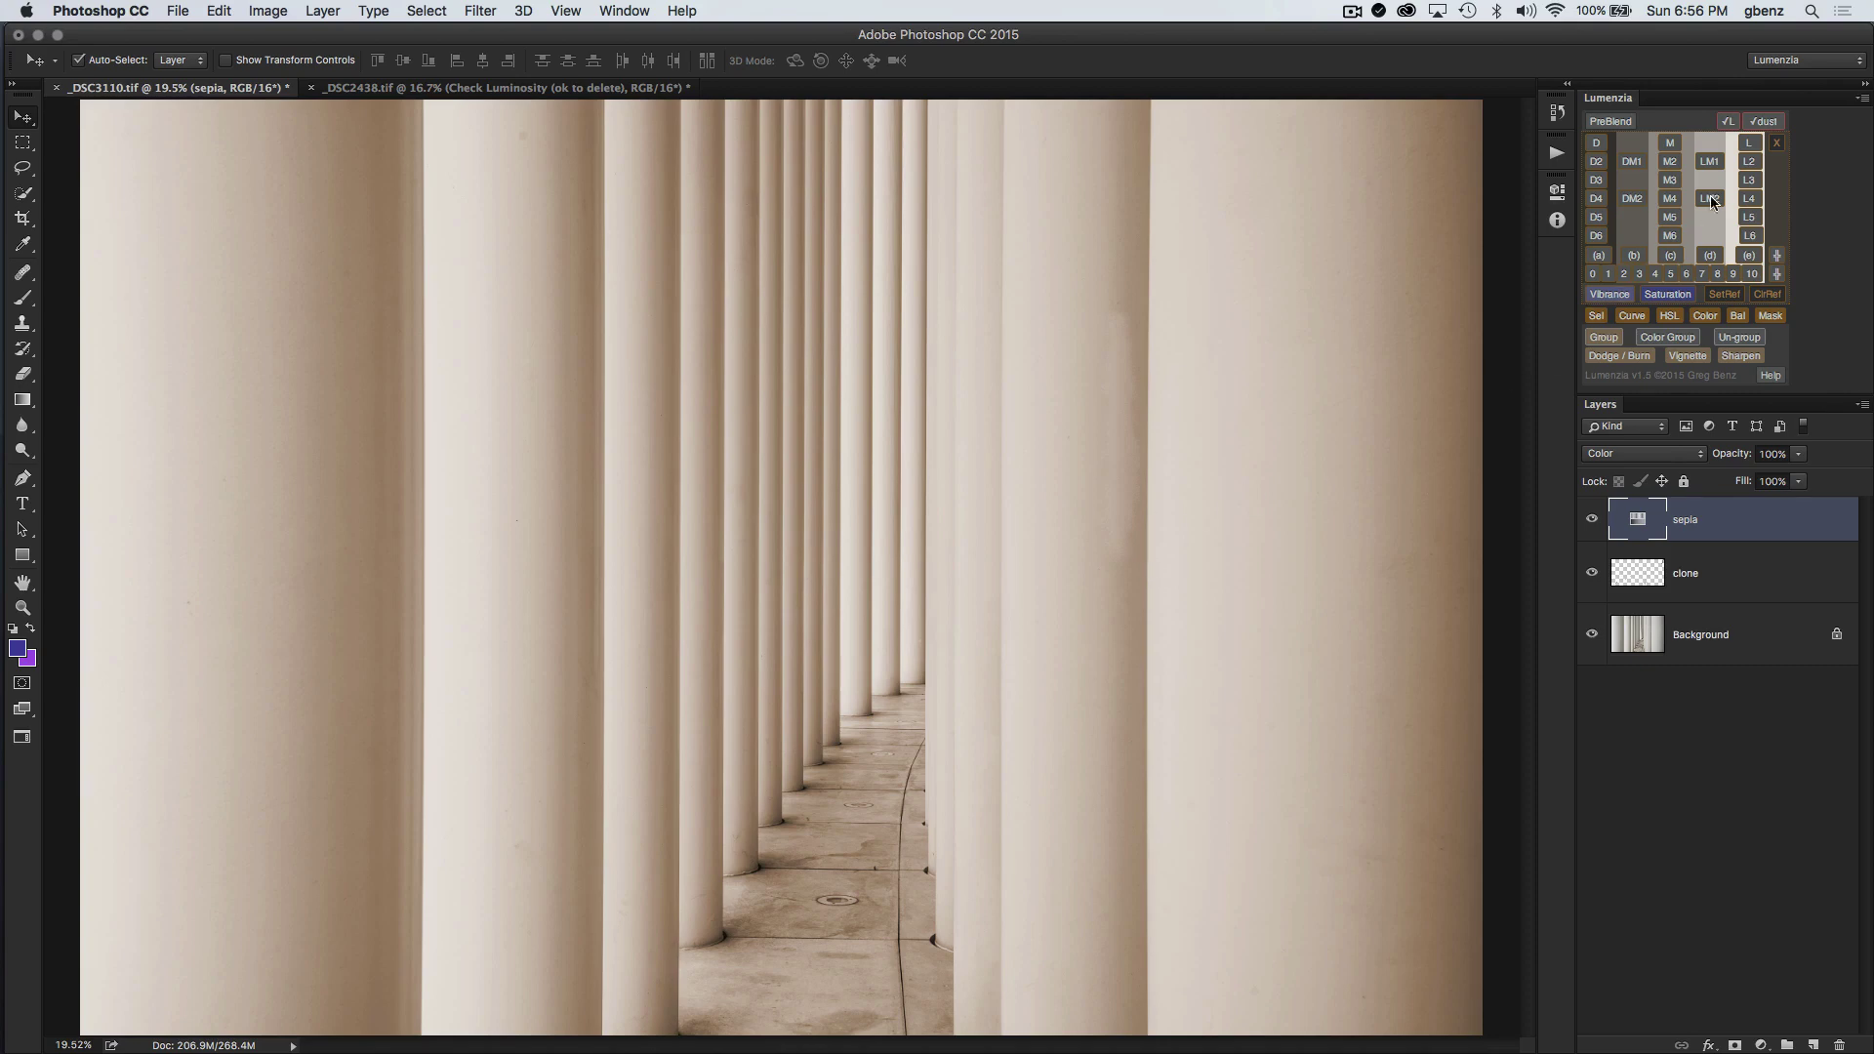
Step: Cycle twice through the normal, boosted and hidden luminosity previews of the columns, and remove the temporary check layers
left_click(1730, 122)
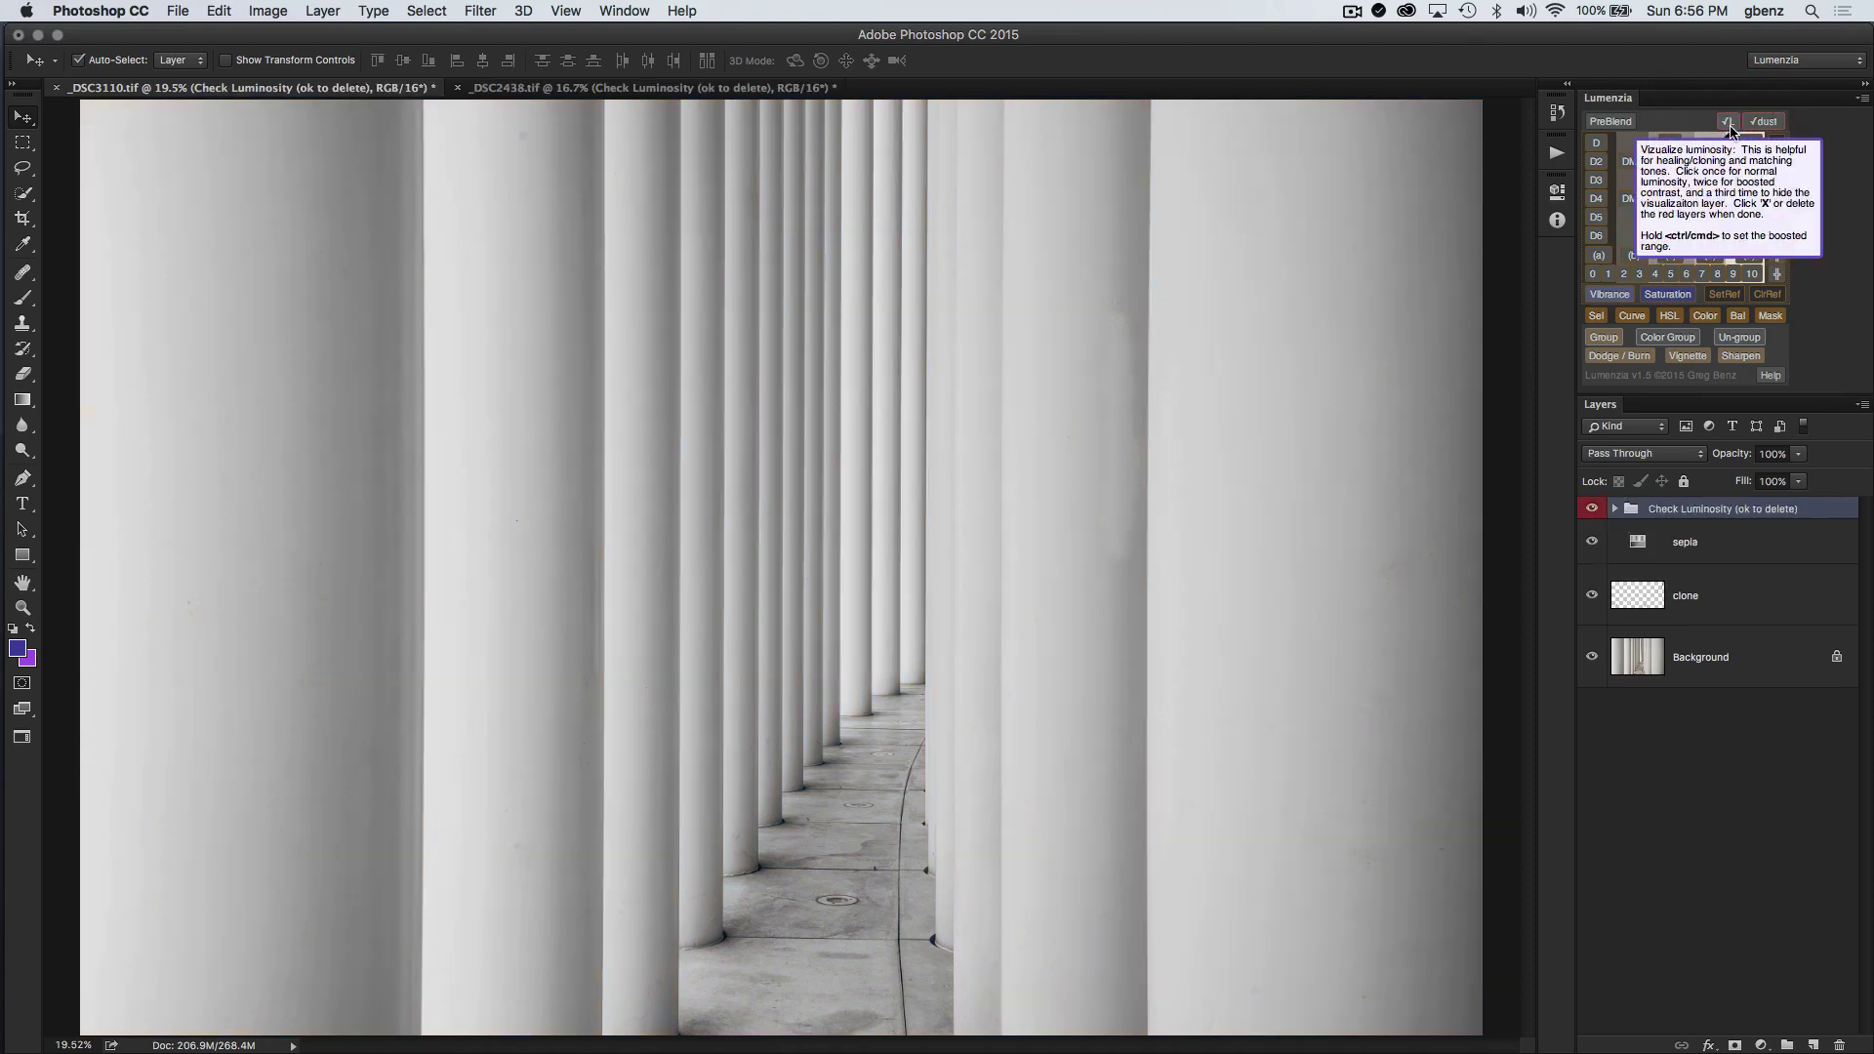
left_click(1733, 124)
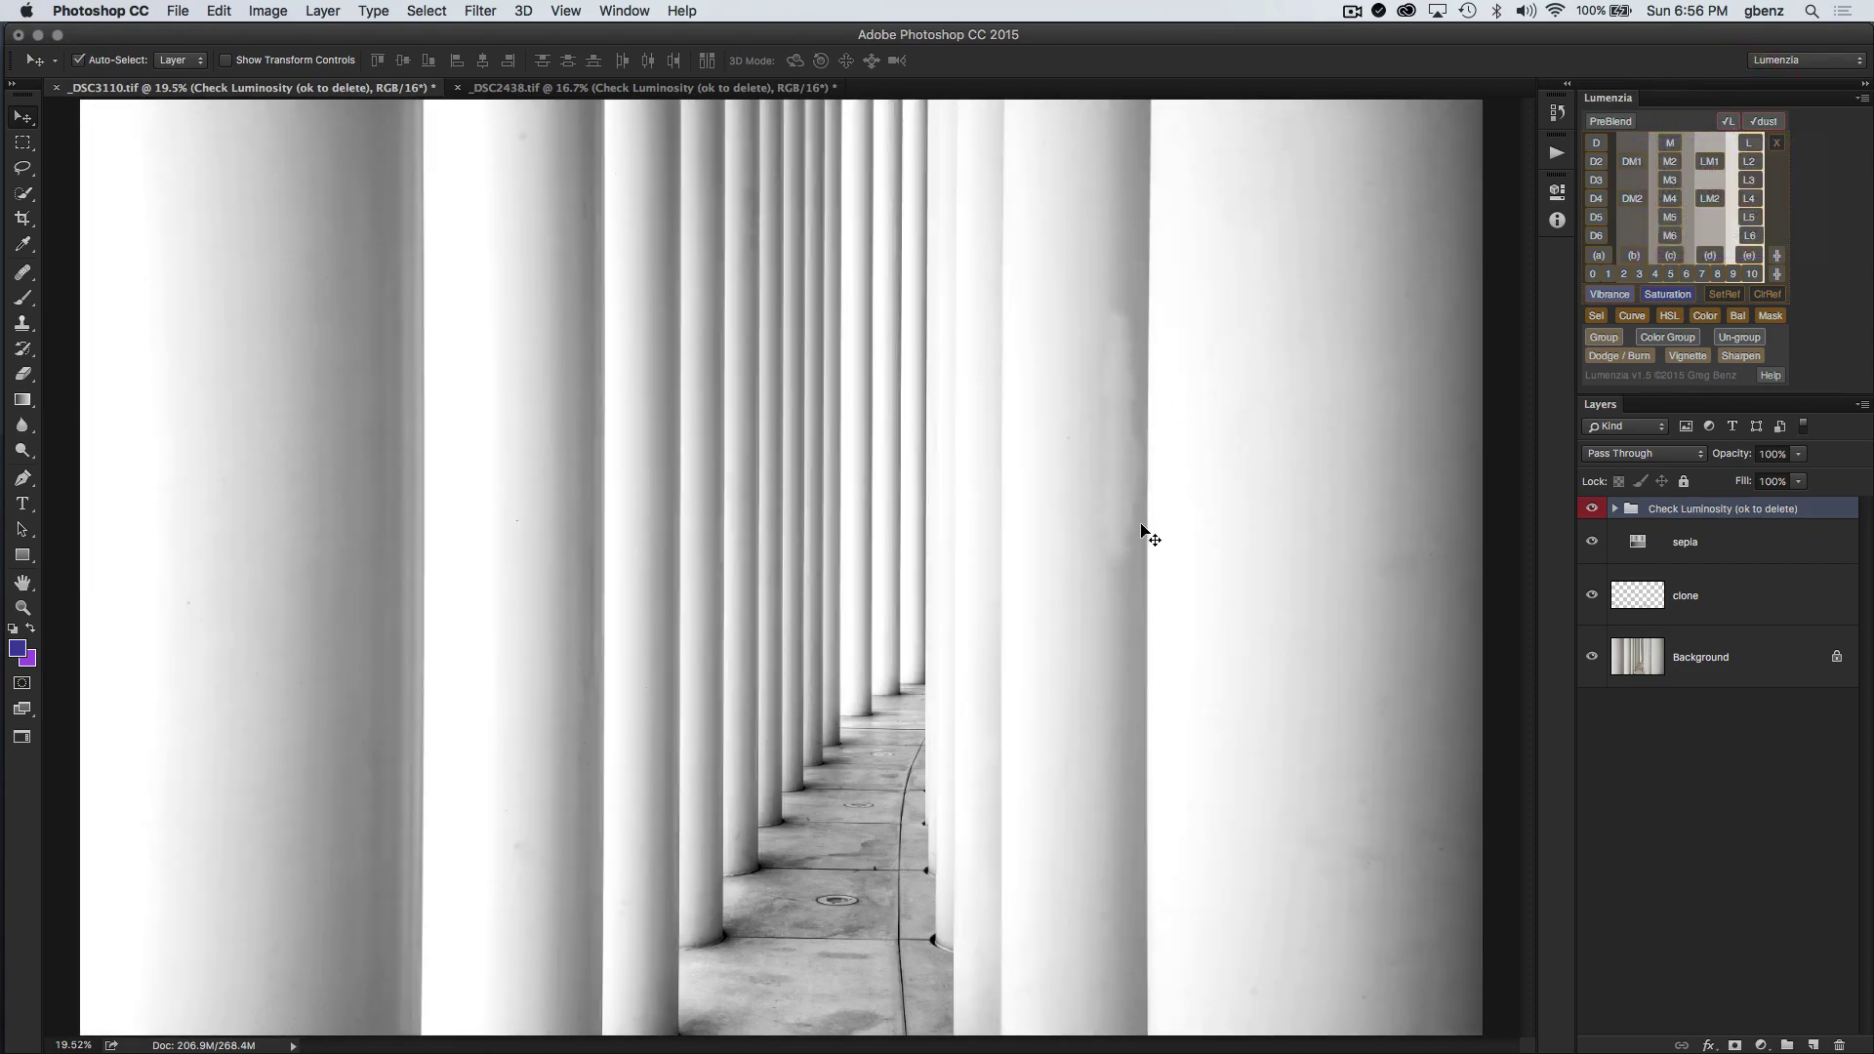
left_click(1730, 122)
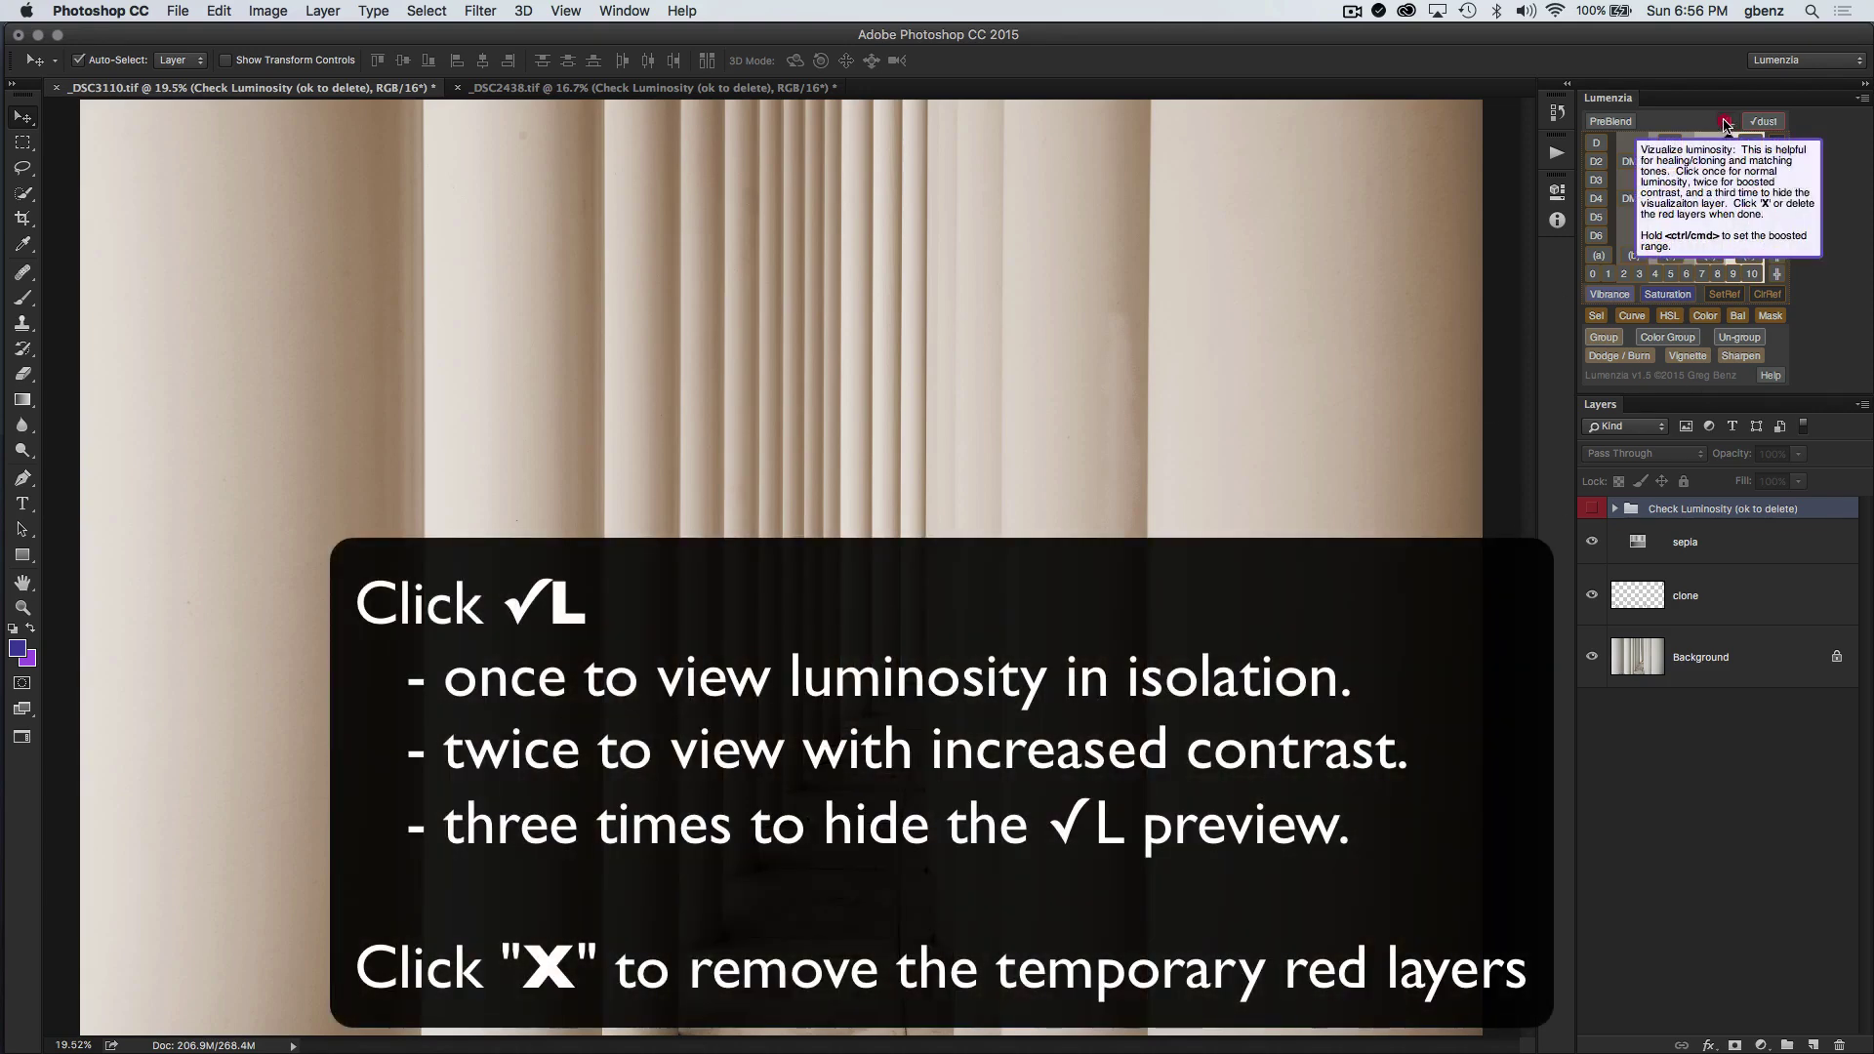
left_click(1728, 123)
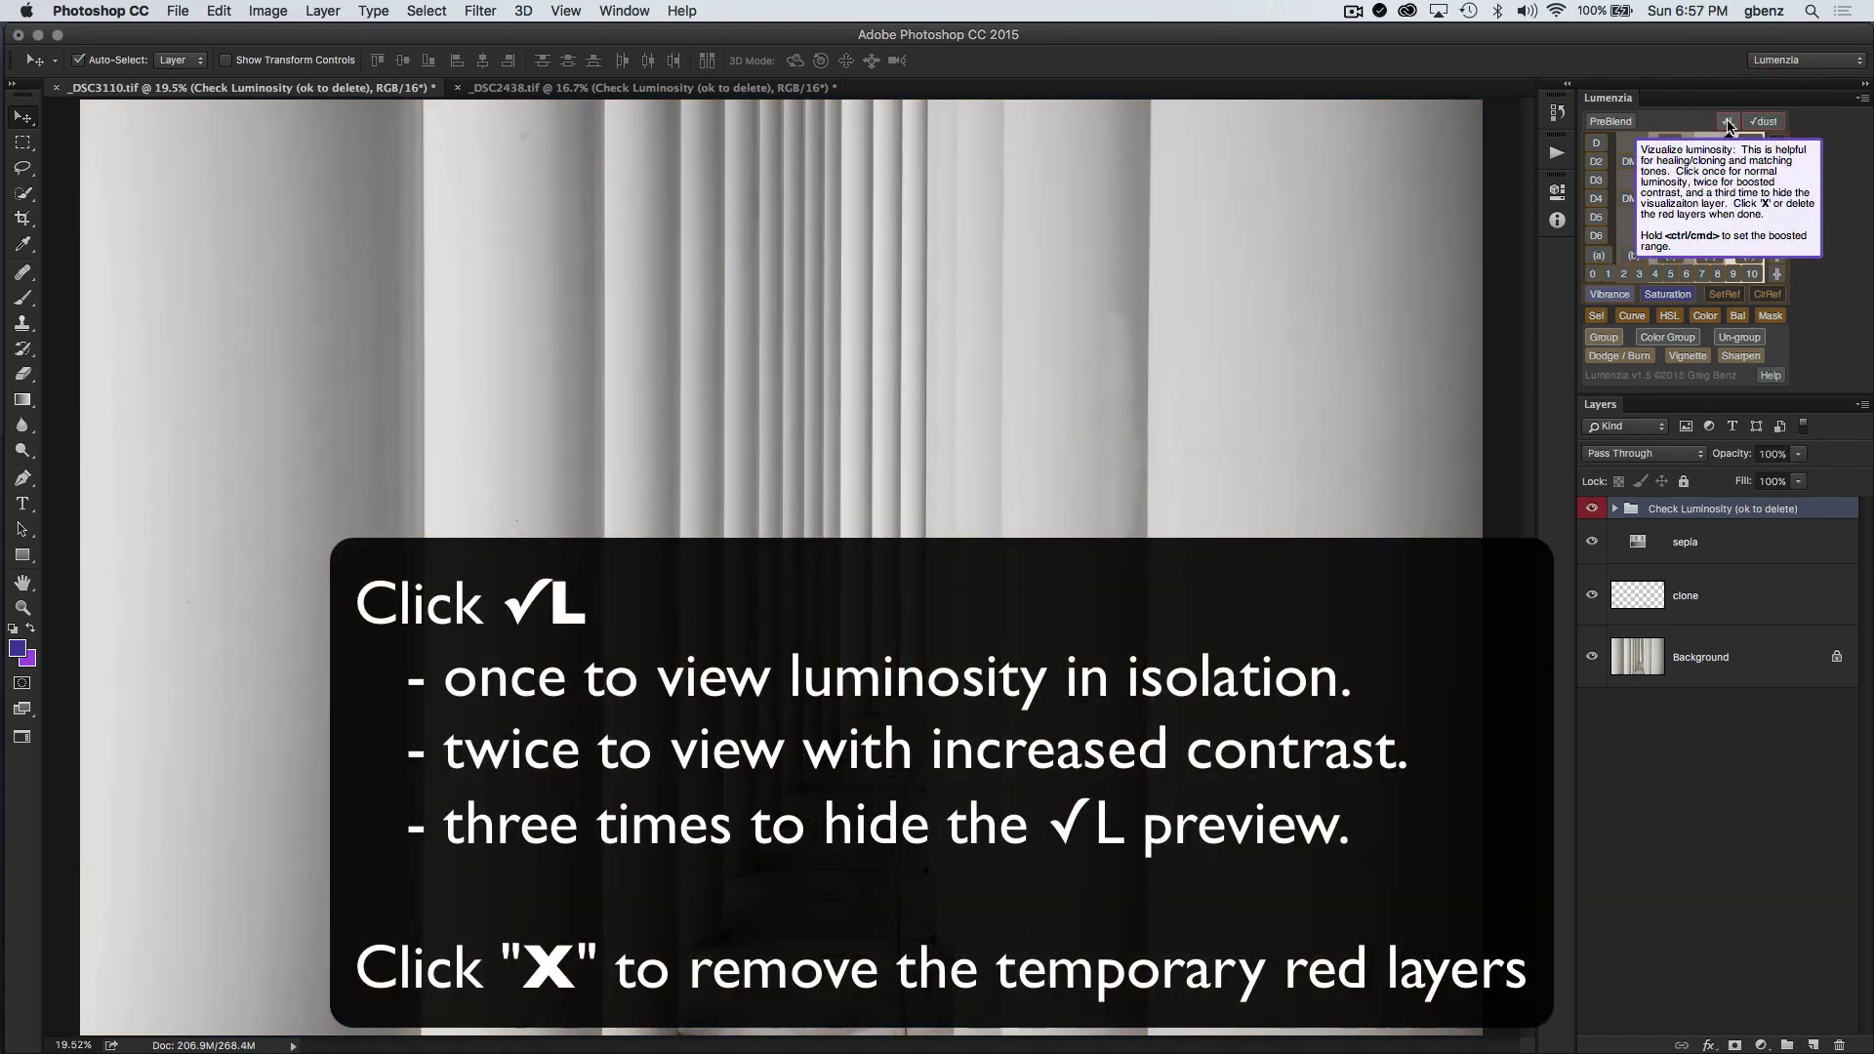
left_click(1728, 123)
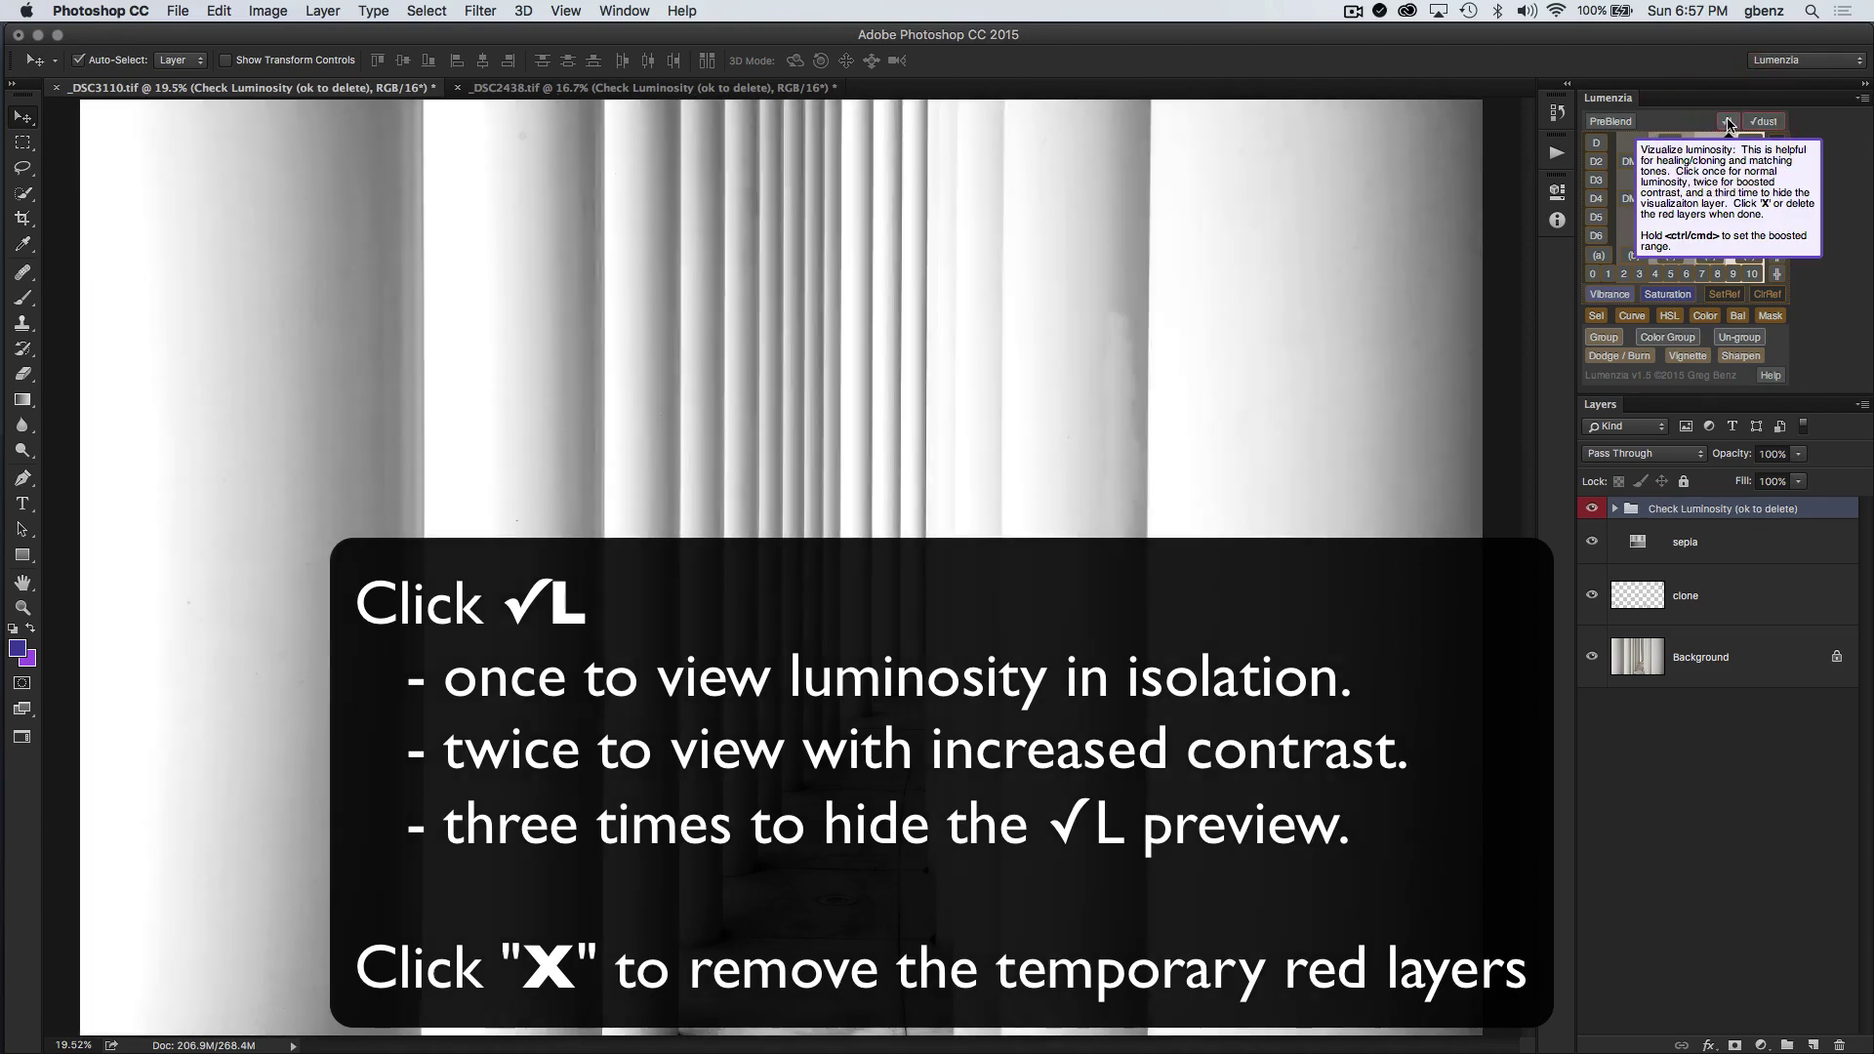
left_click(1728, 123)
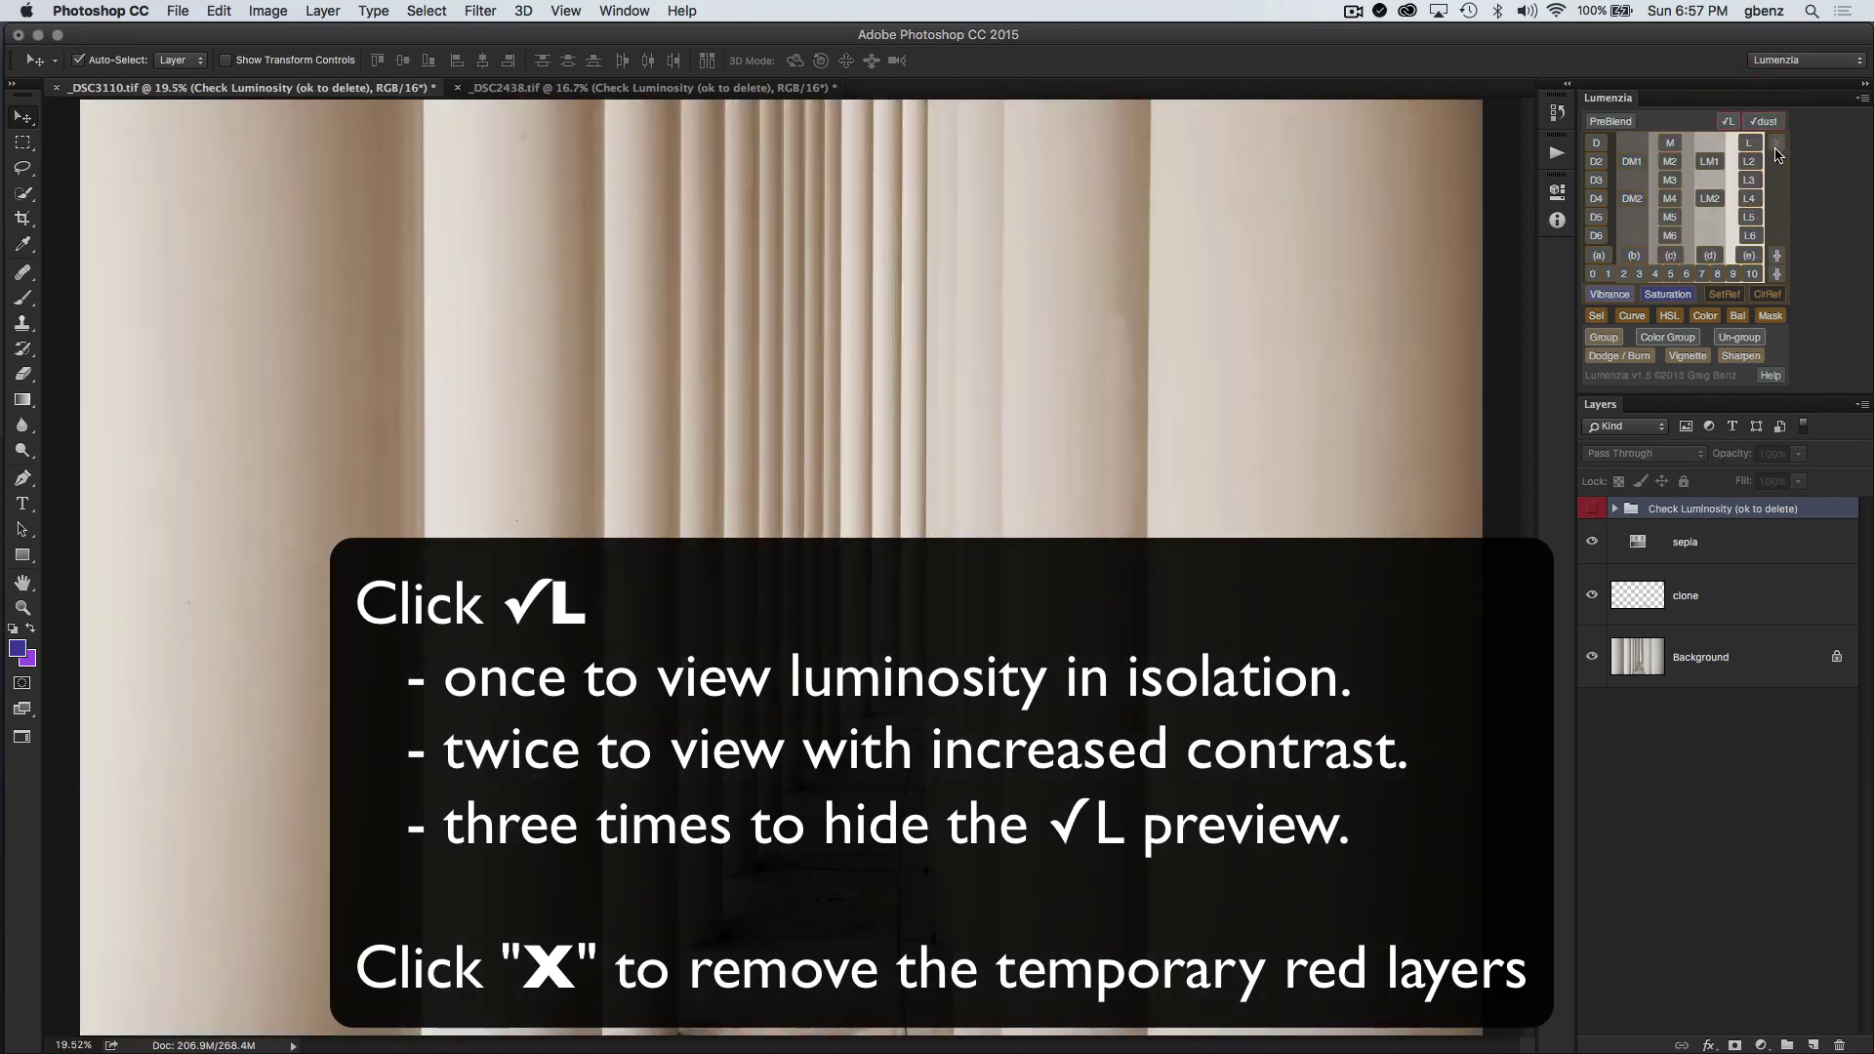
left_click(1777, 143)
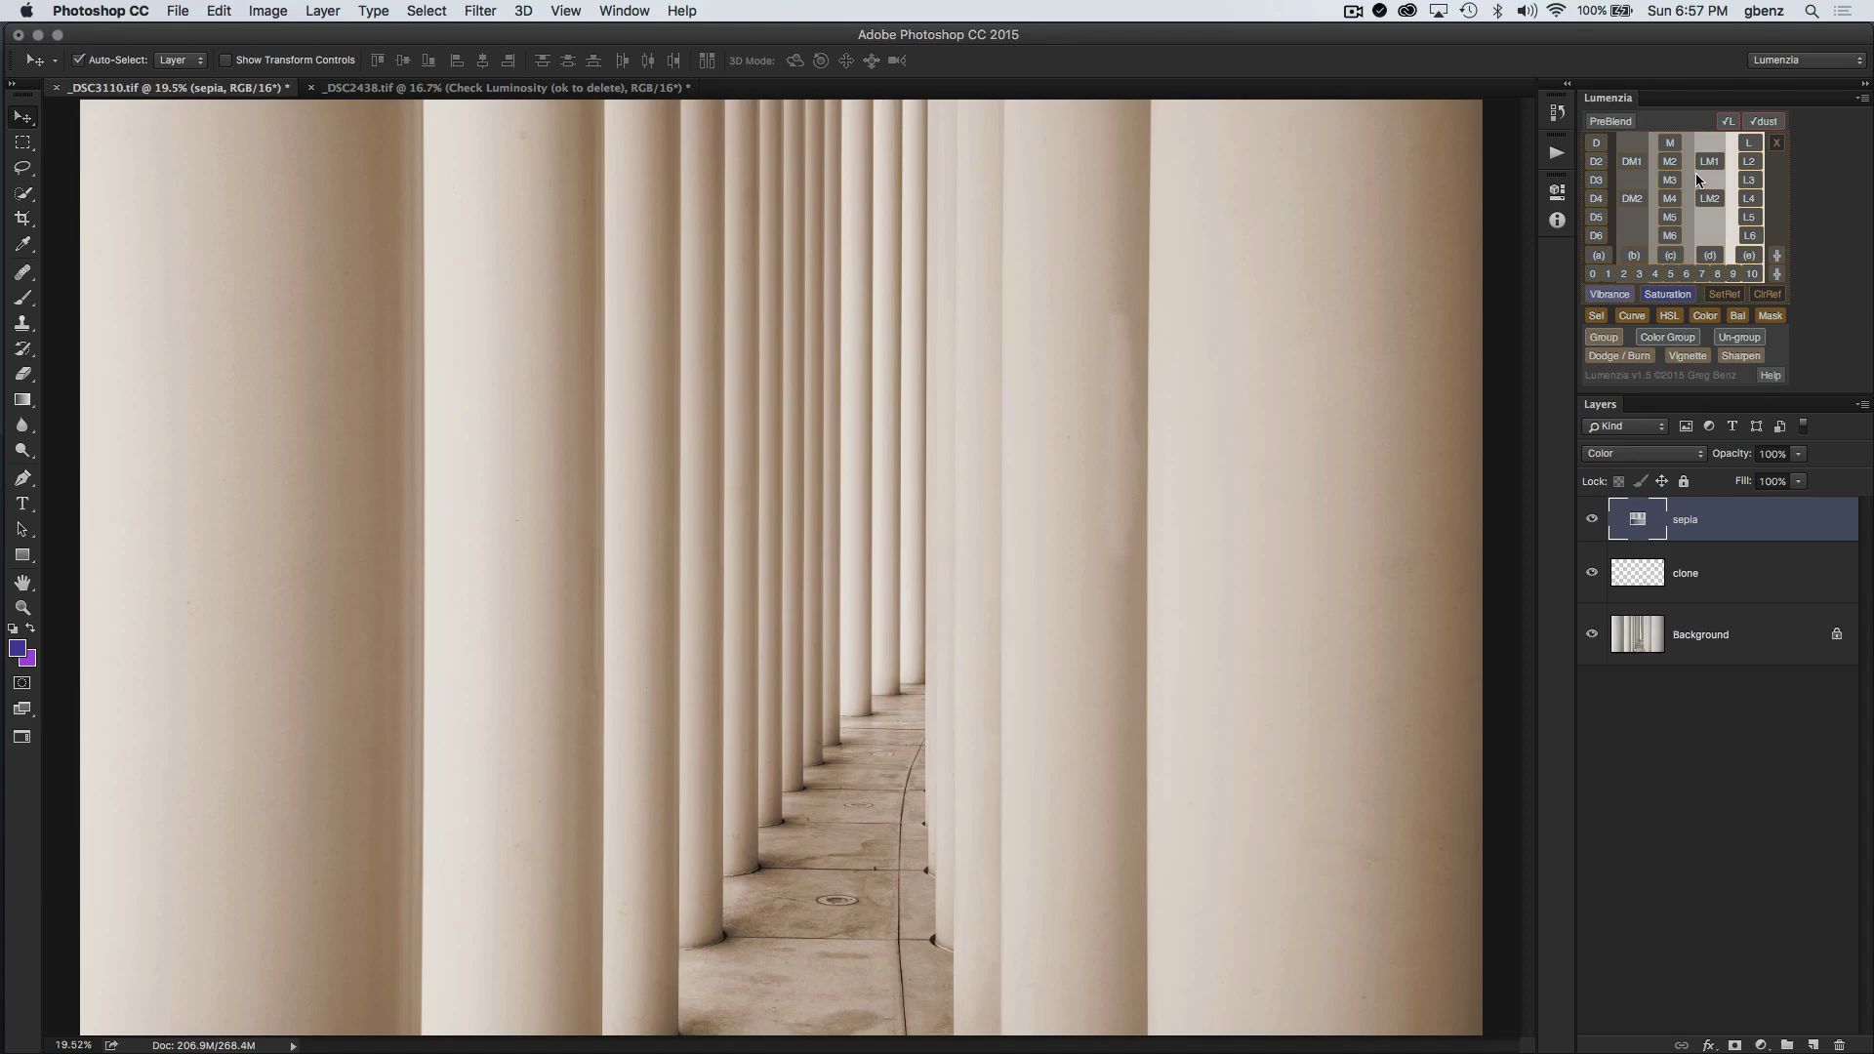
Step: Optimize the luminosity preview by sampling the stained column's dark edge and the lighter tone beside it, and compare it with the original
left_click(1727, 122)
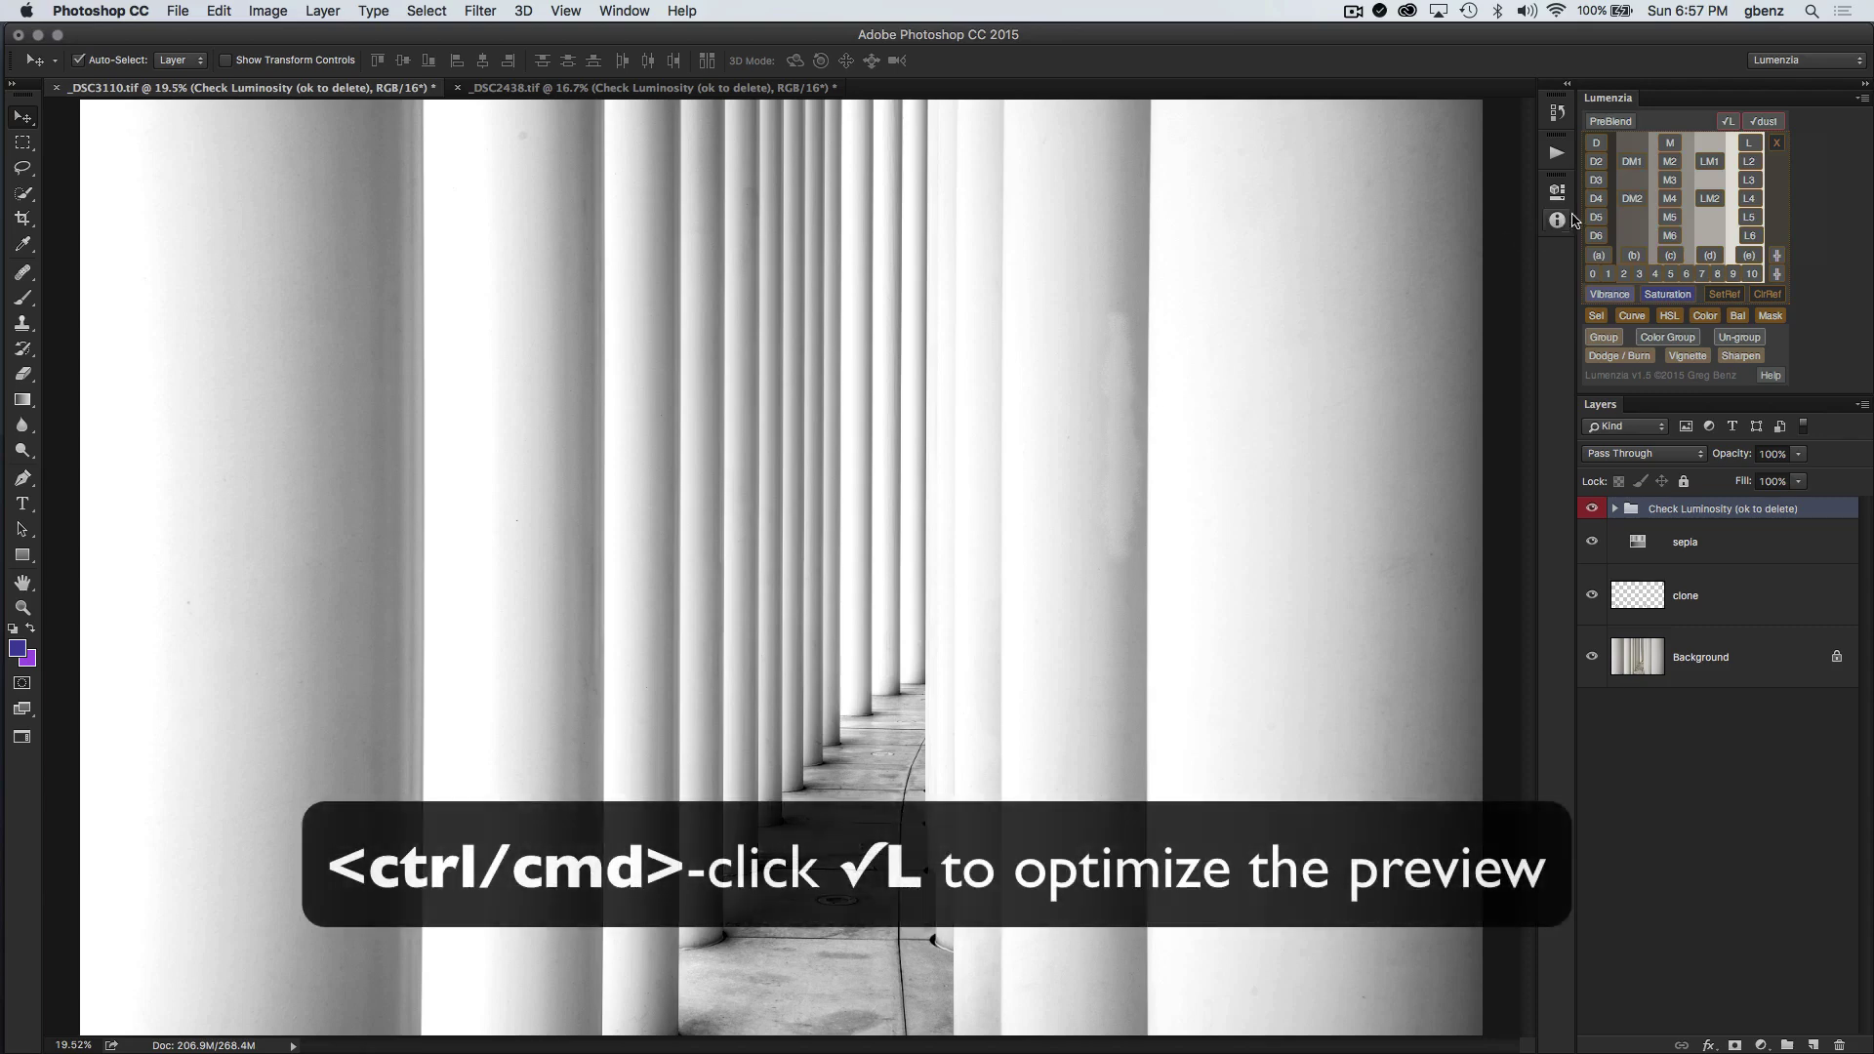
left_click(1731, 125, "super")
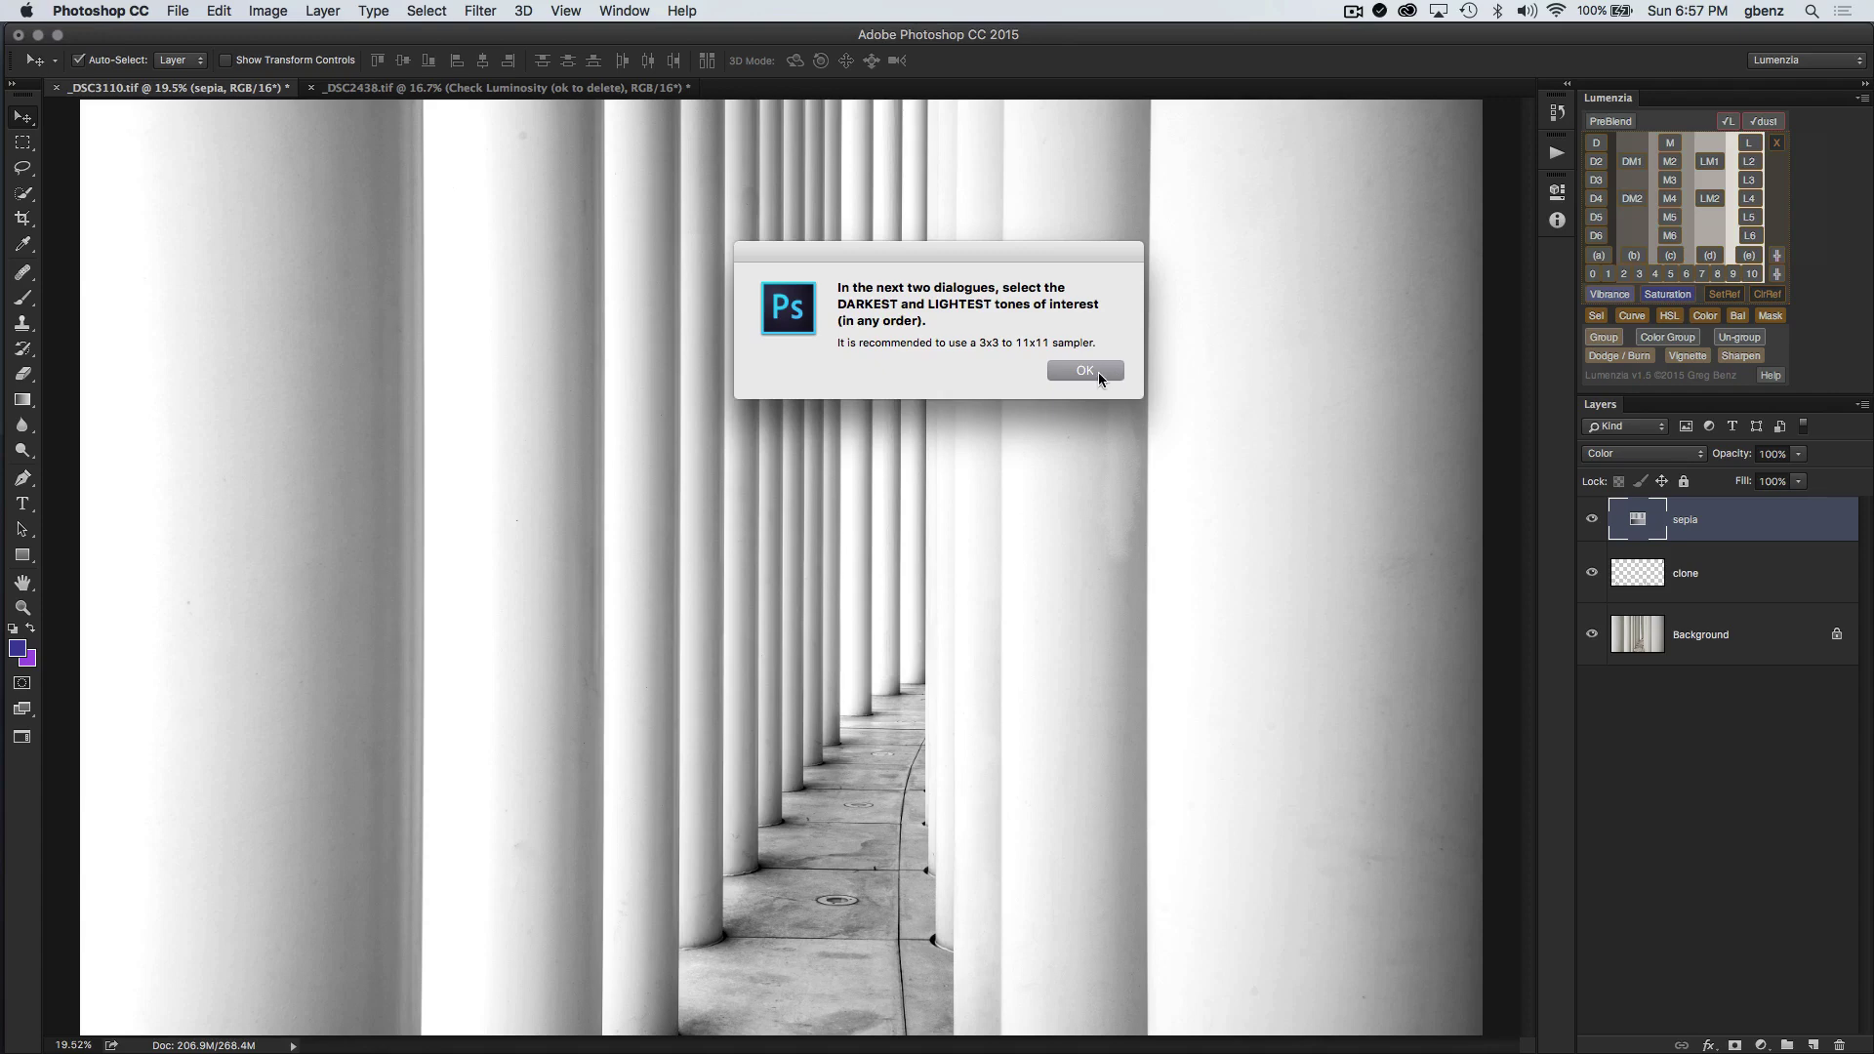
left_click(1086, 371)
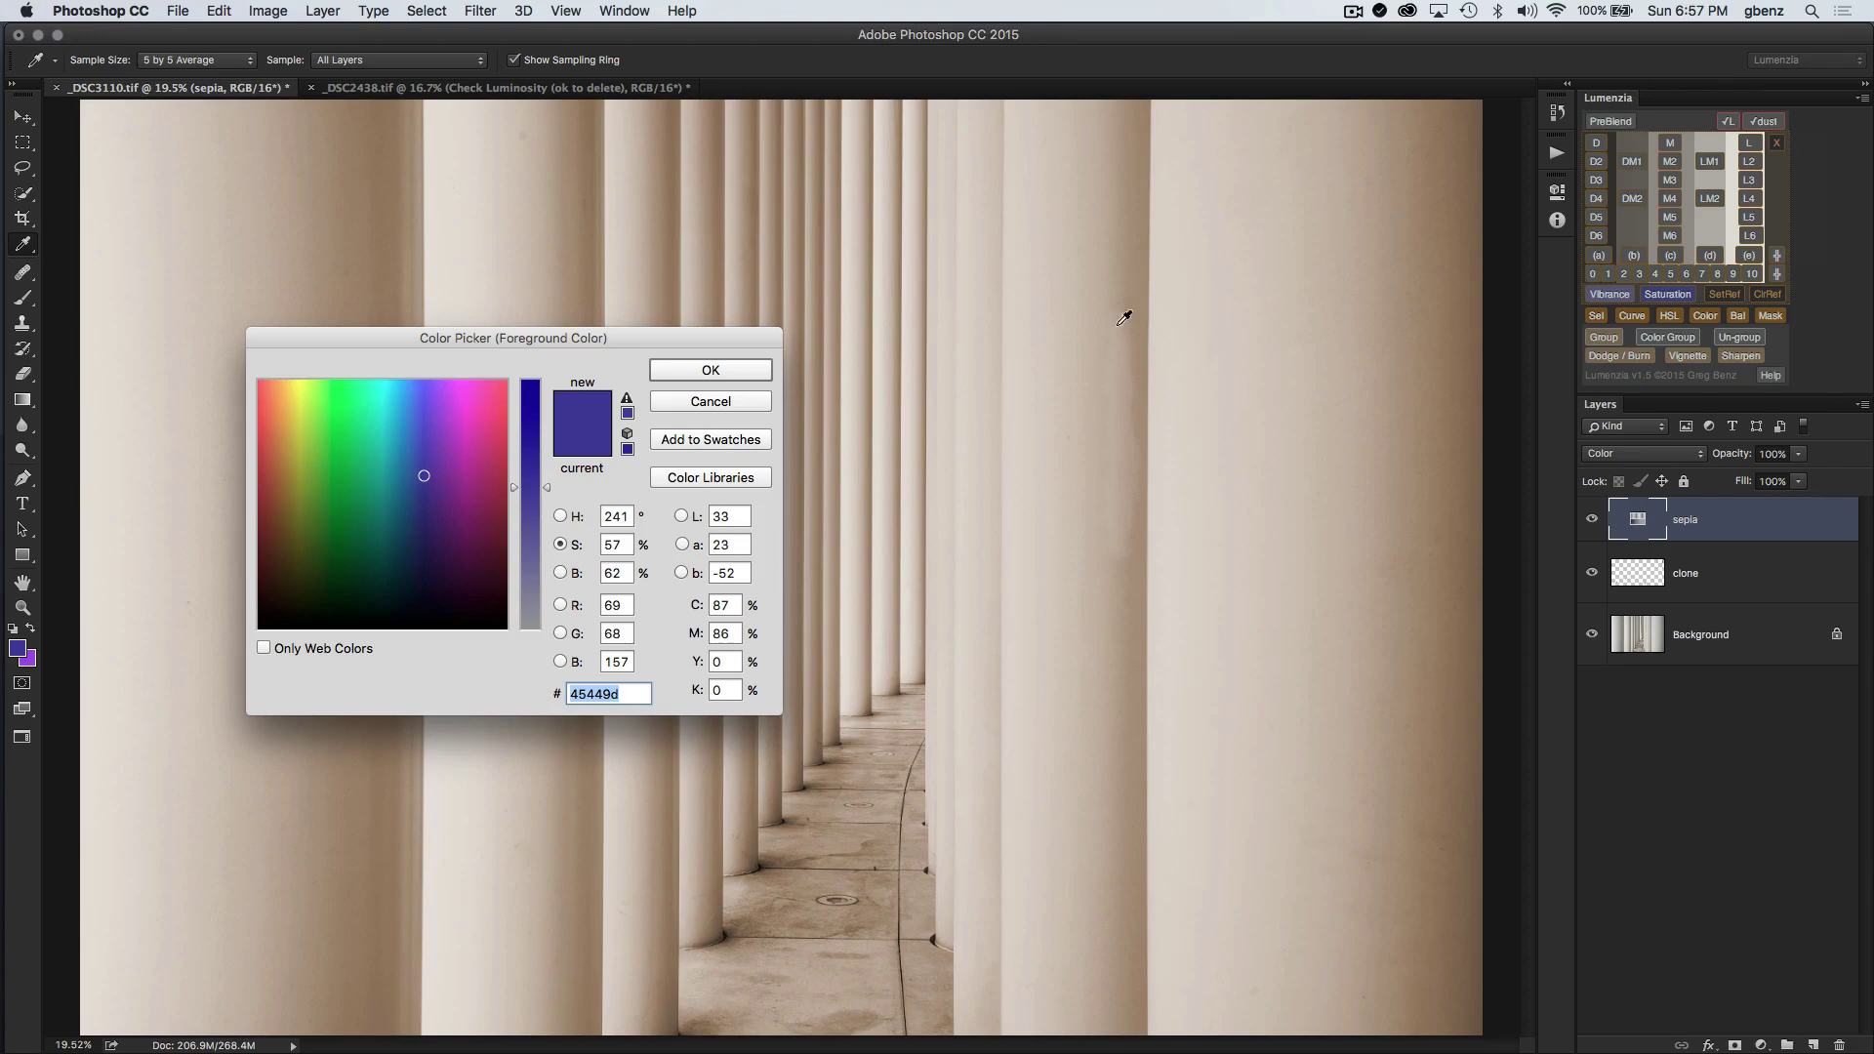
left_click(1147, 371)
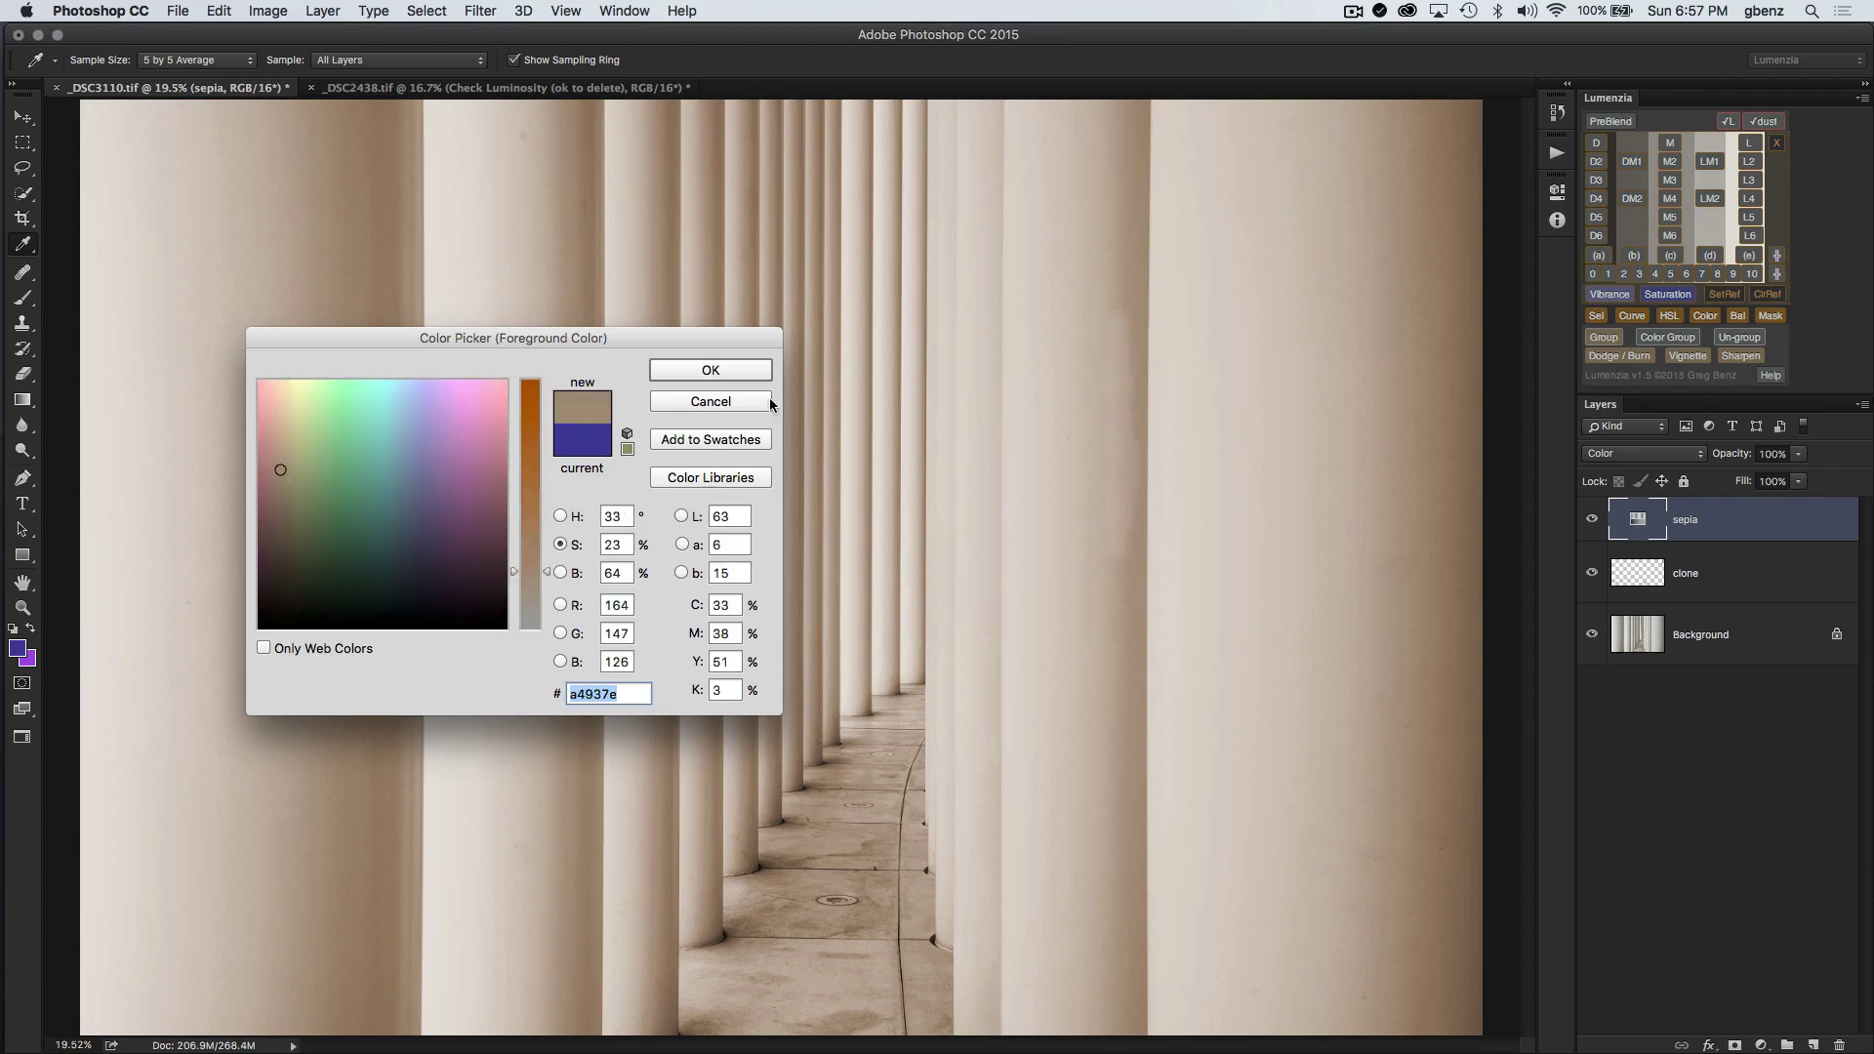
left_click(727, 373)
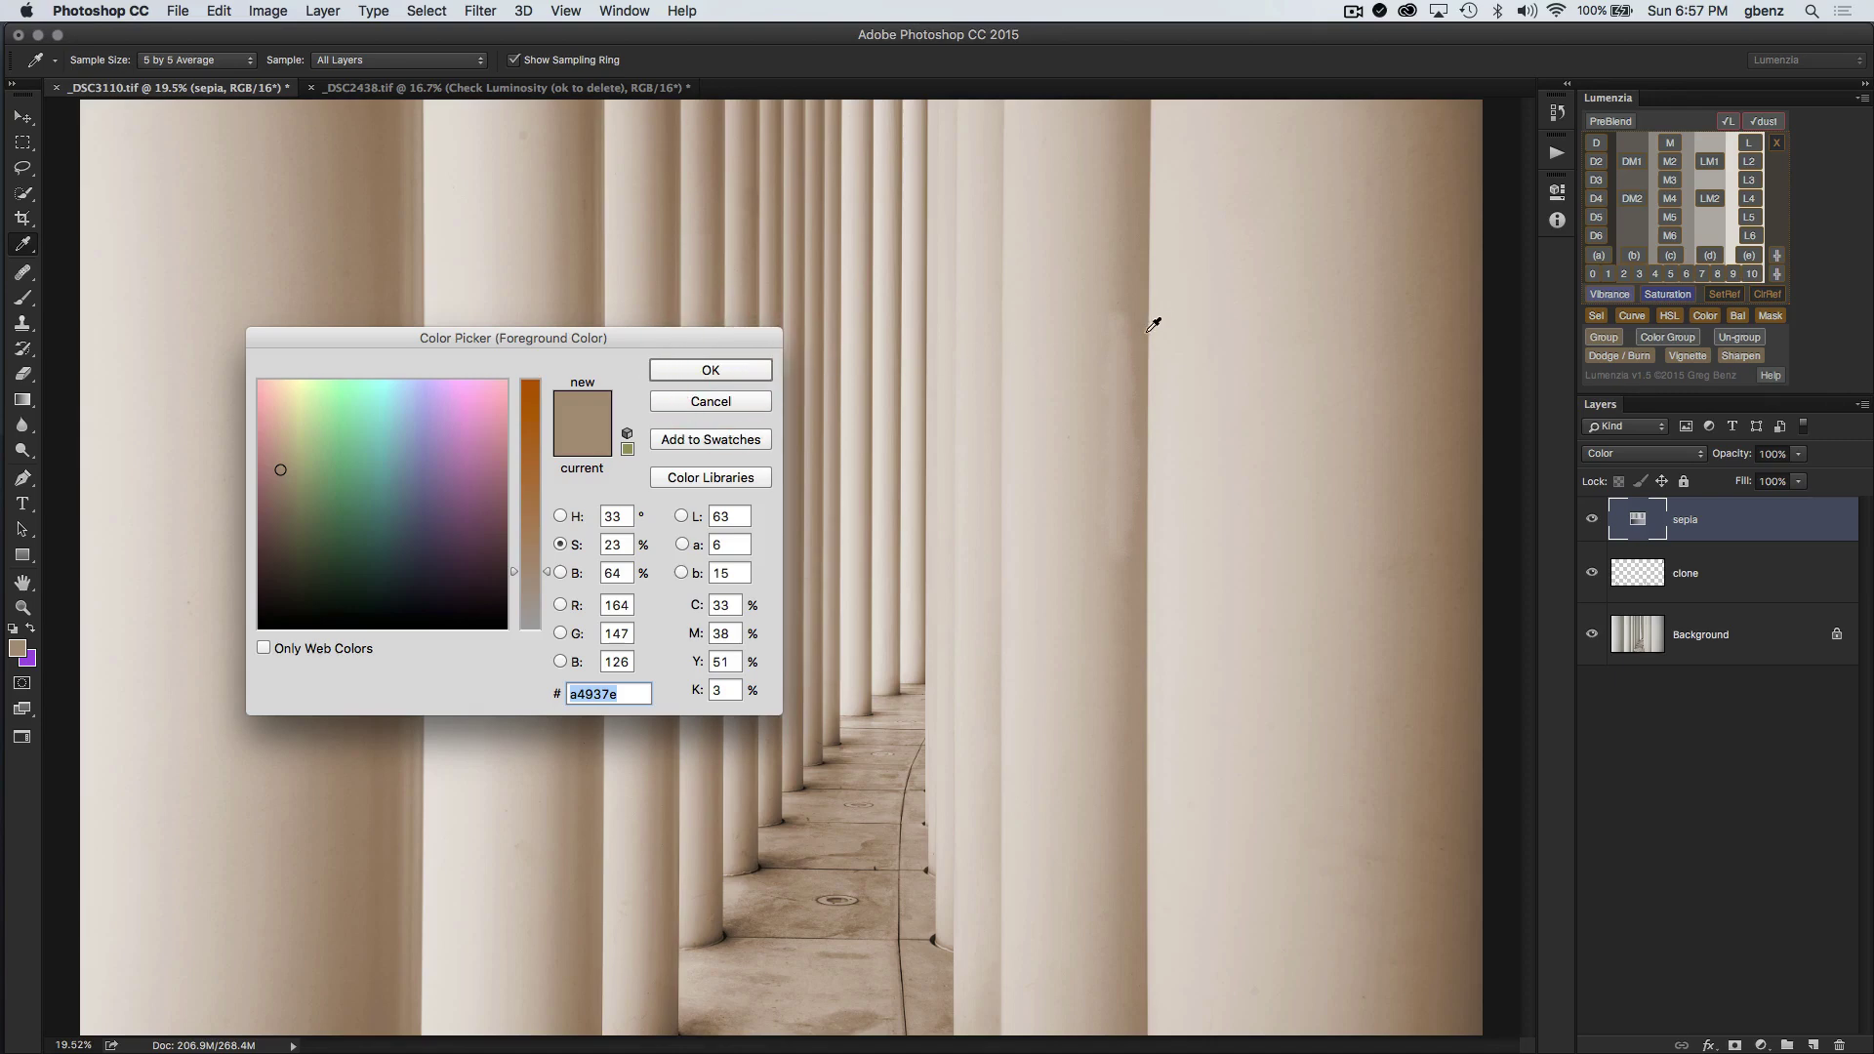
left_click(1099, 358)
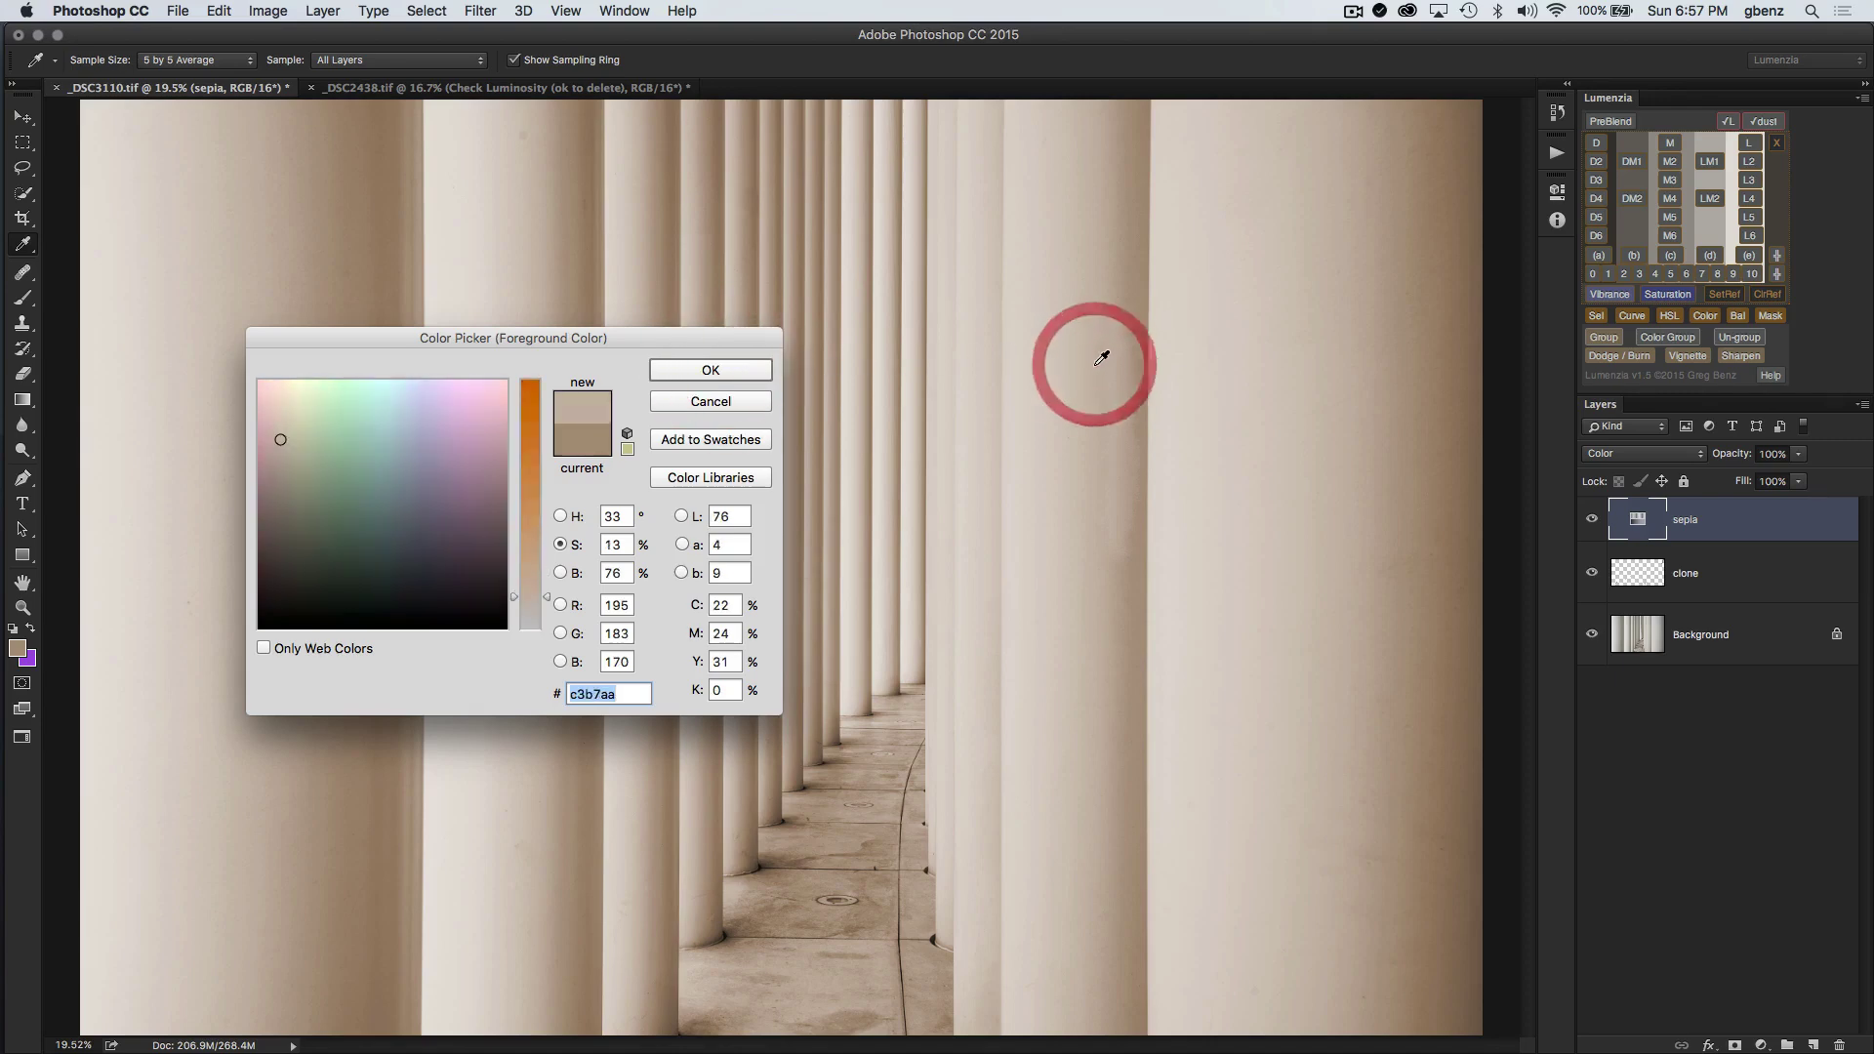
left_click(756, 370)
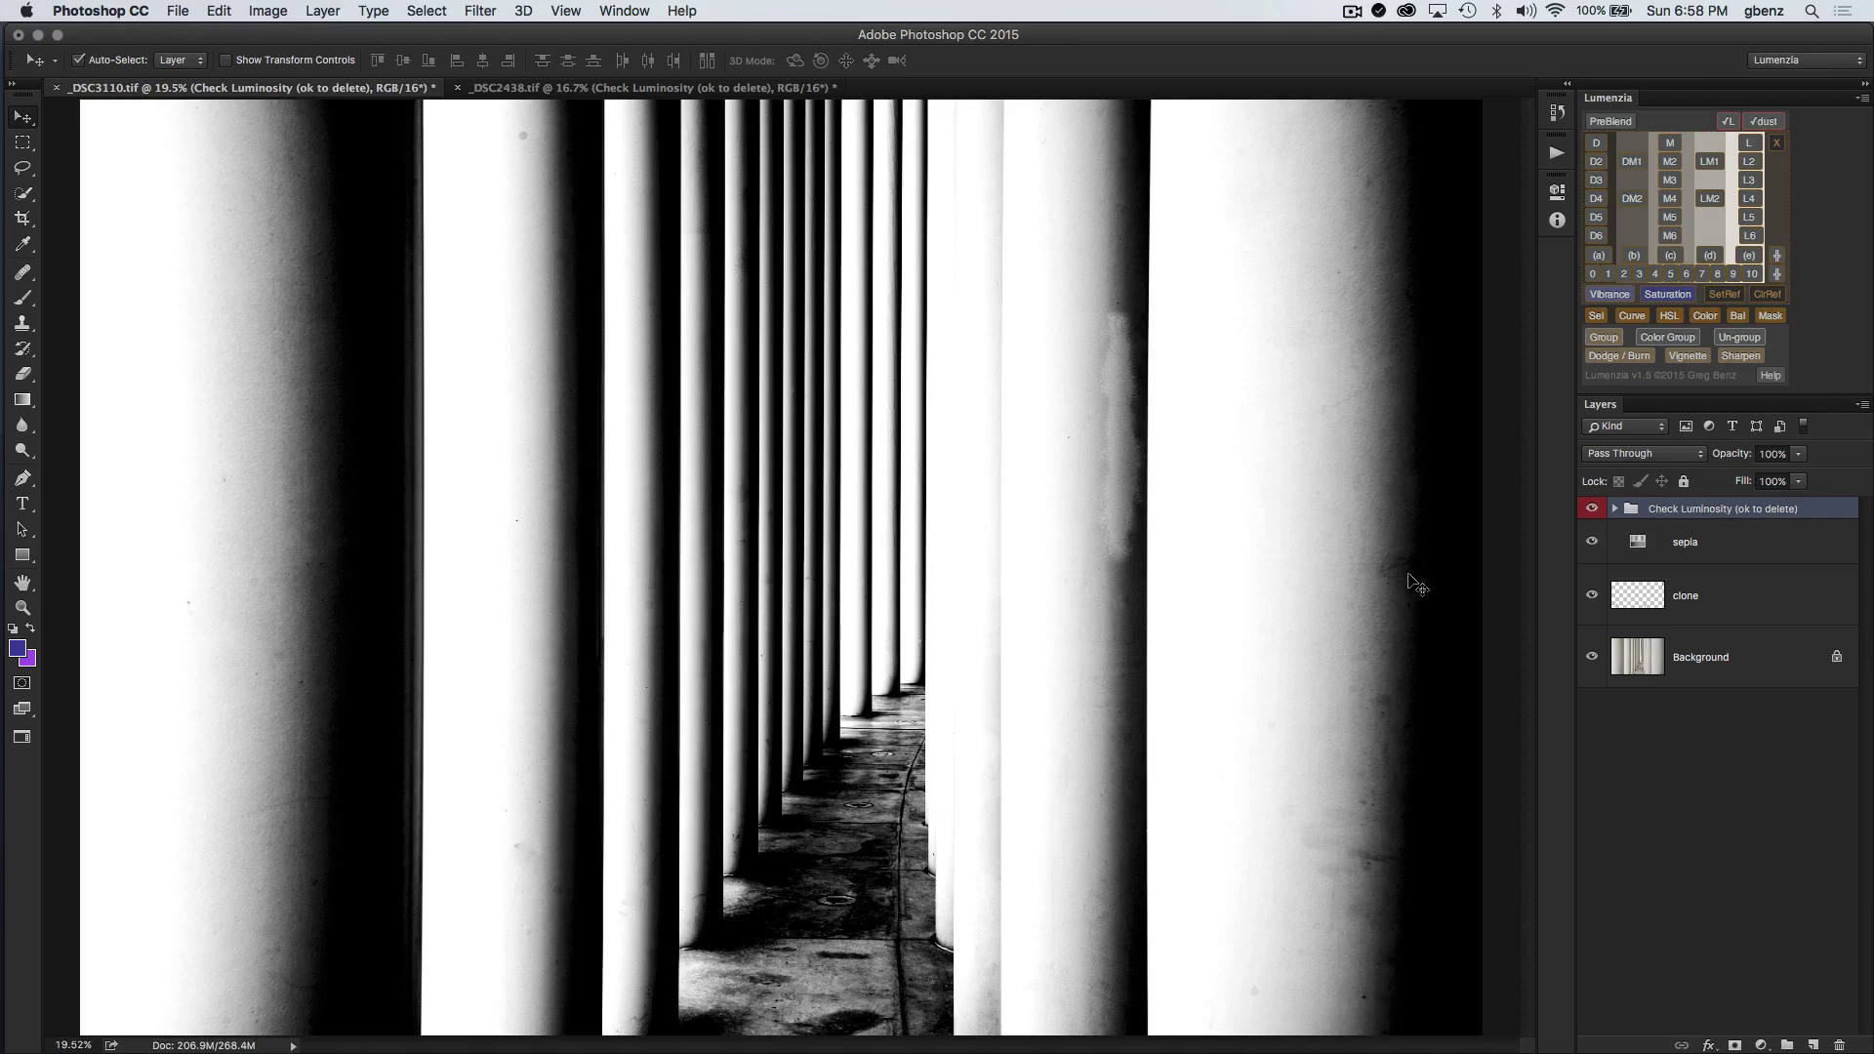
left_click(1591, 510)
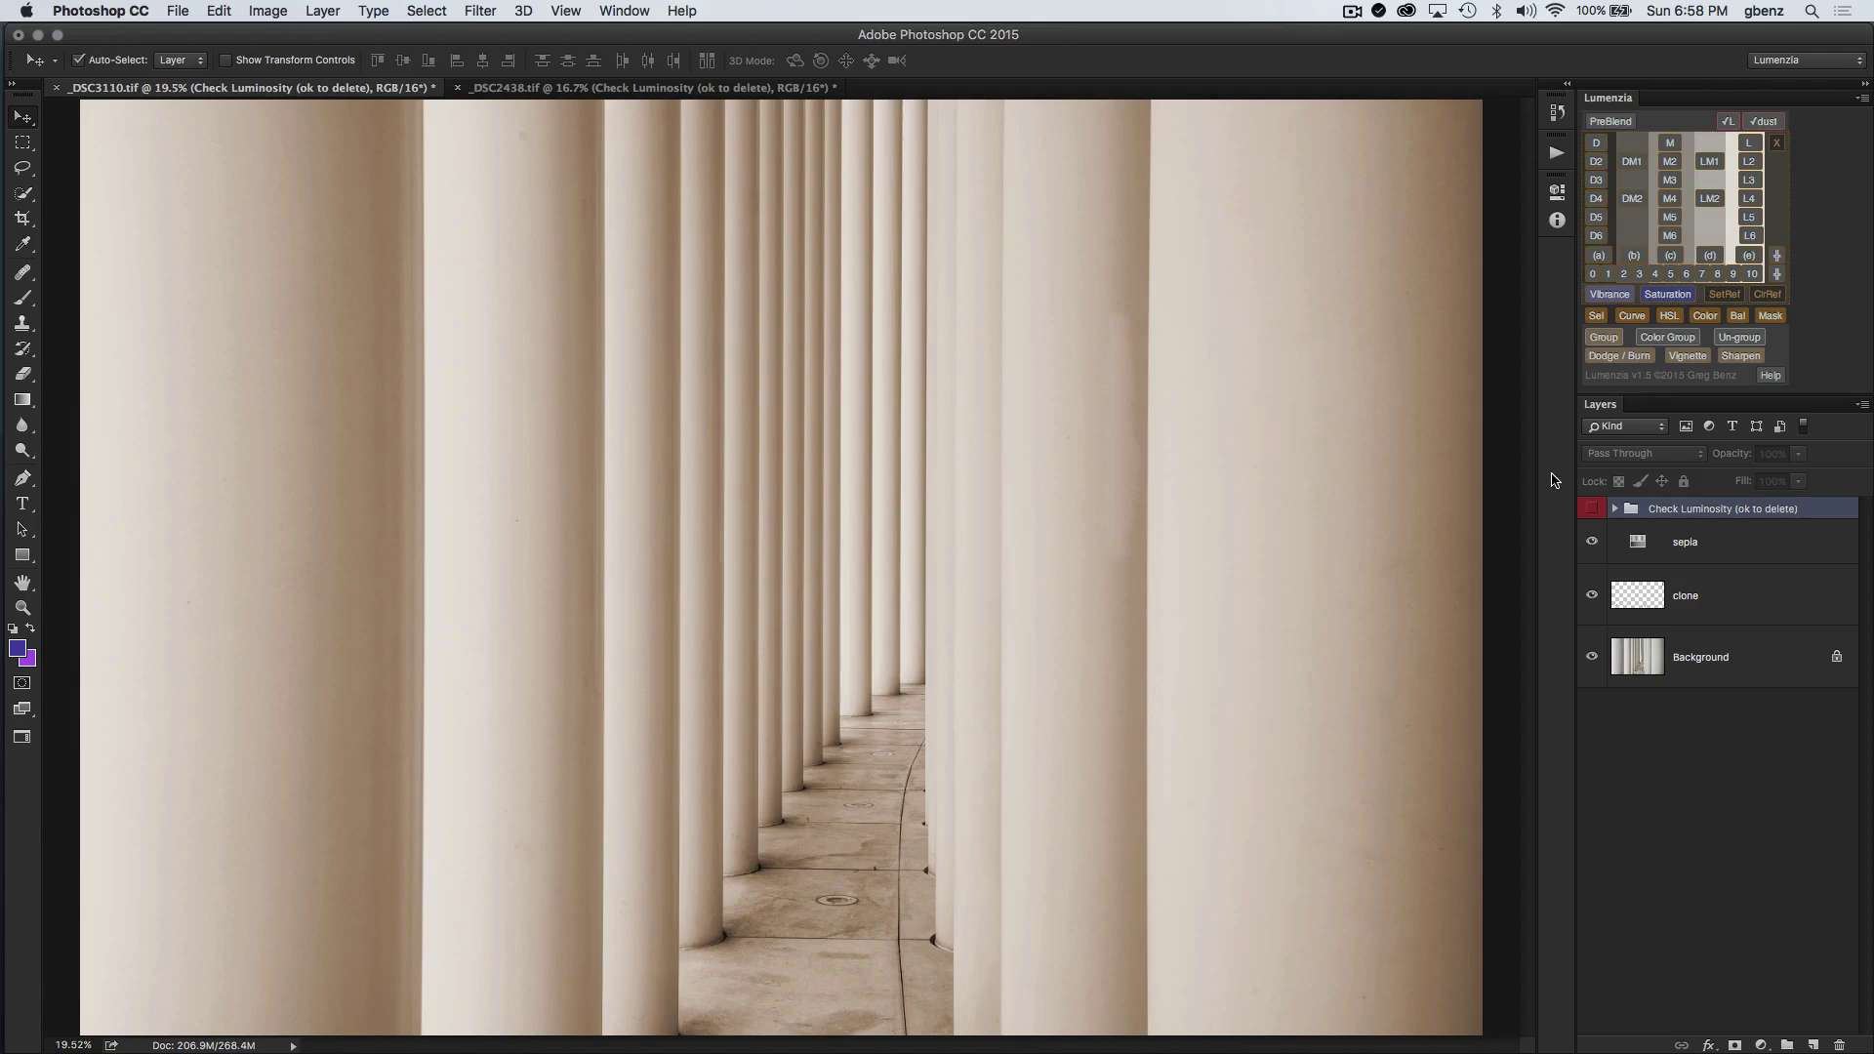
left_click(1592, 510)
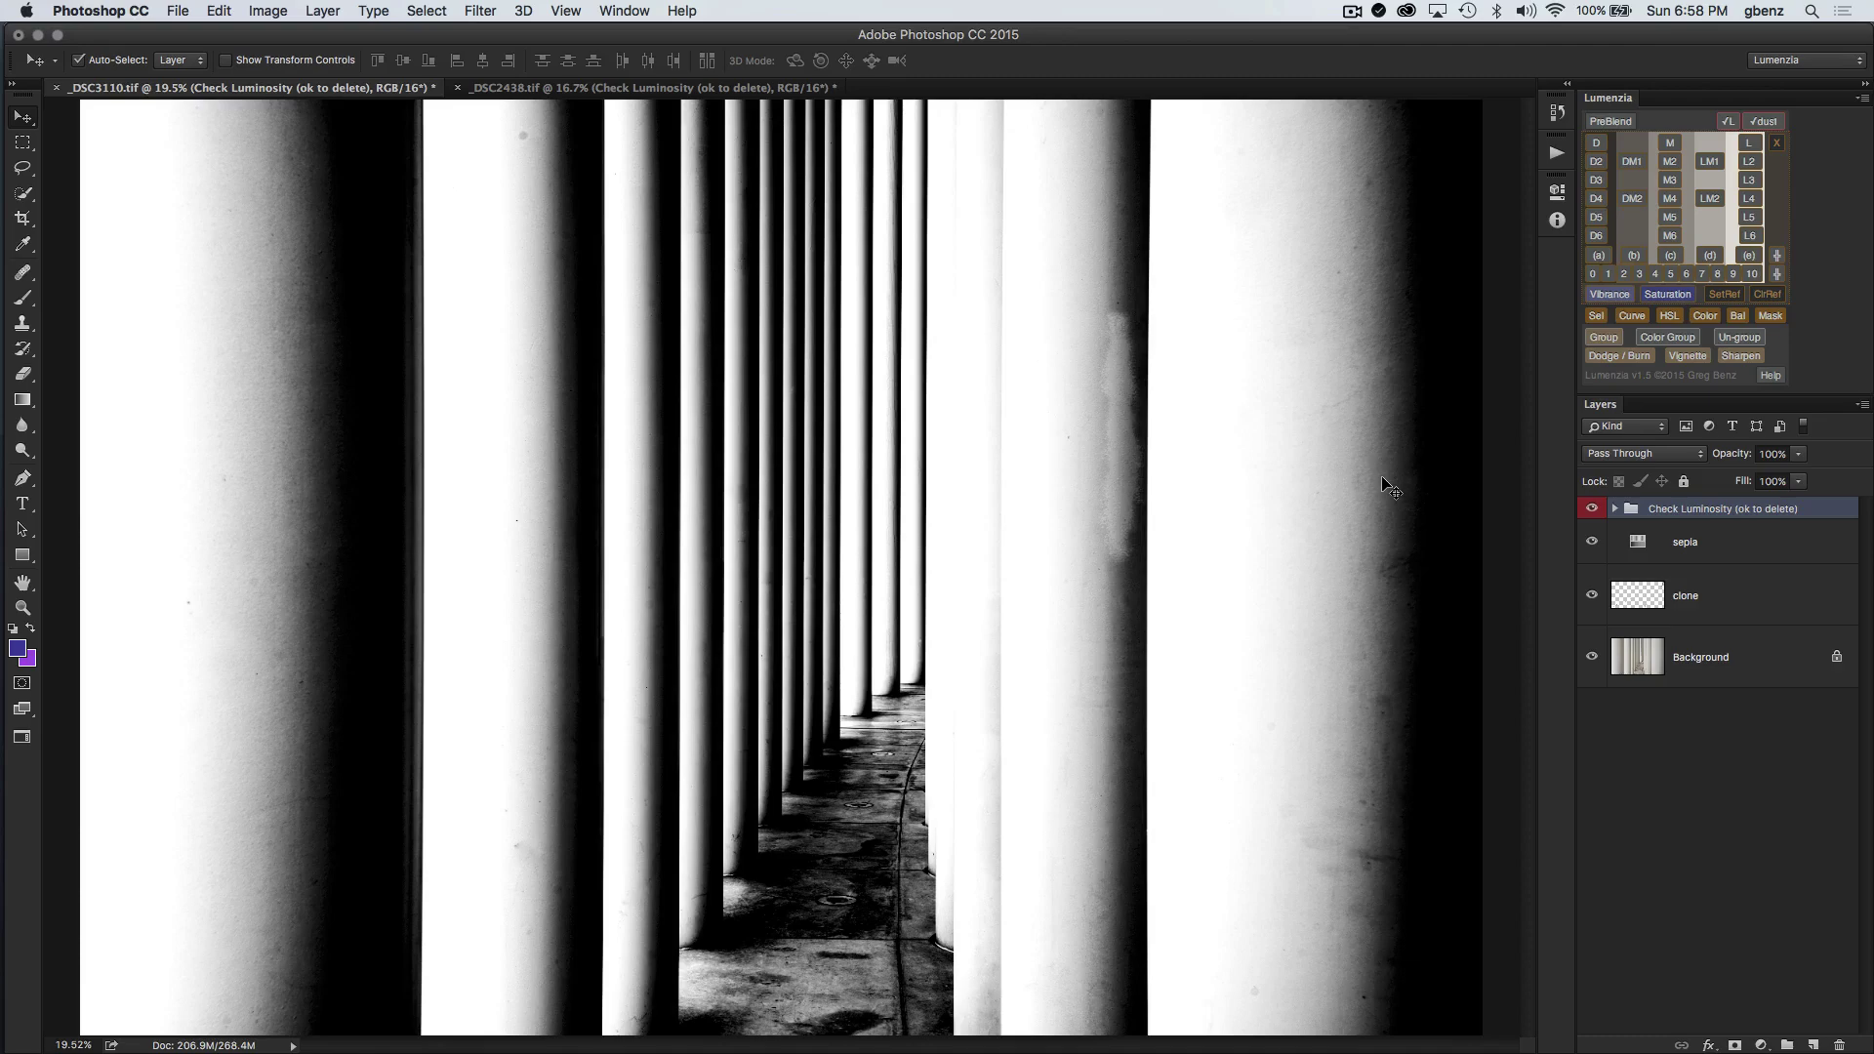
Step: Select the clone layer and set up the Healing Brush to sample Current & Below
left_click(1648, 590)
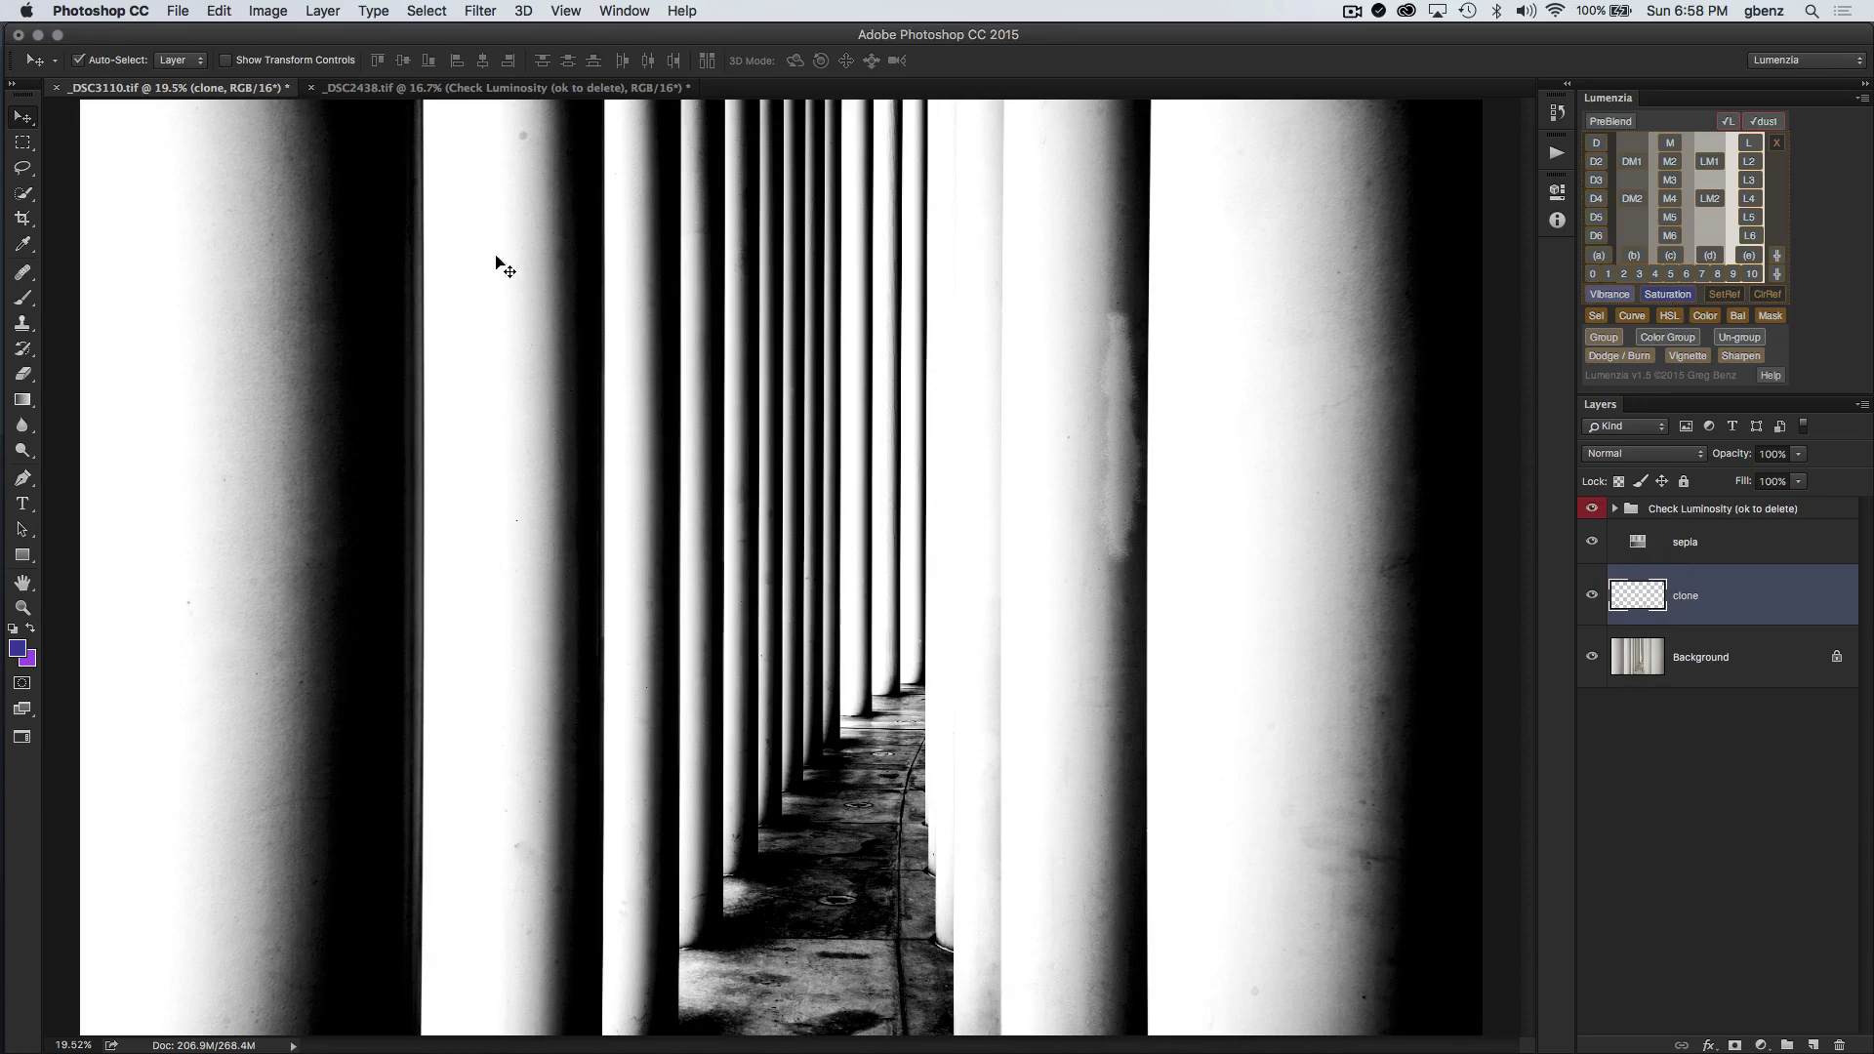
left_click(28, 195)
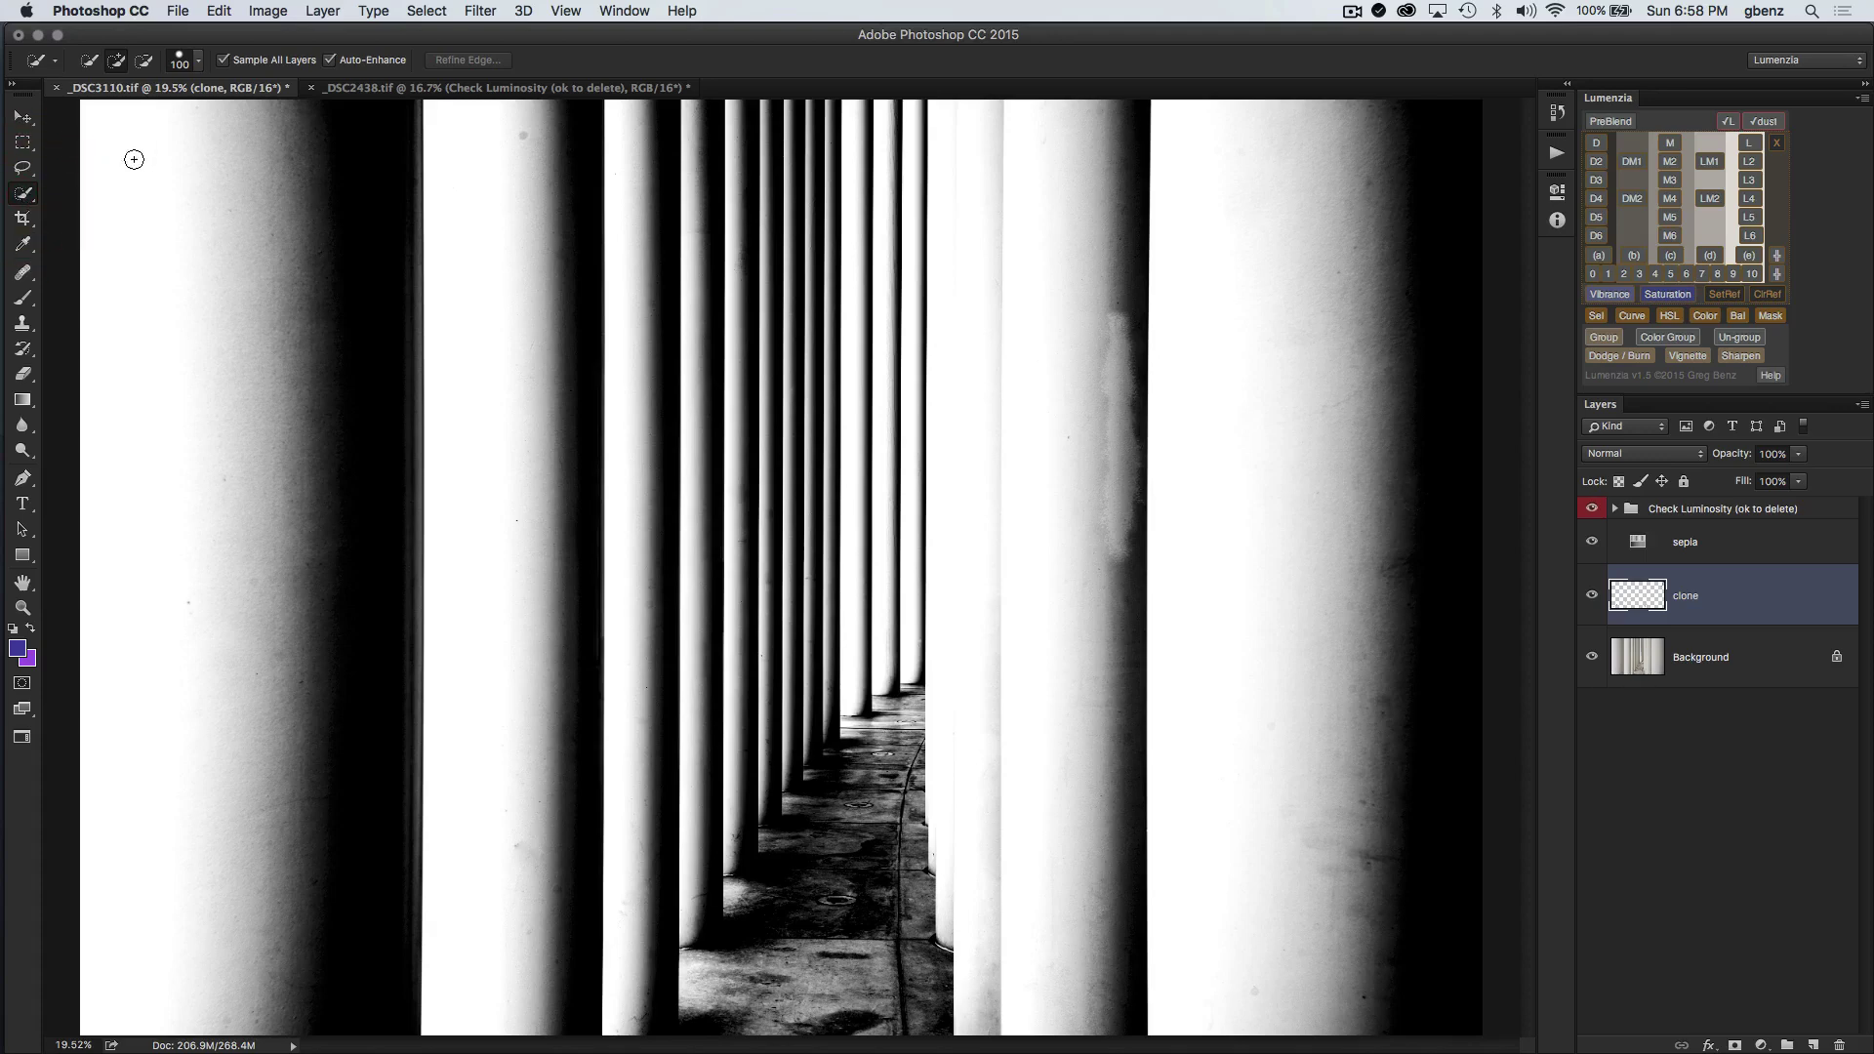
left_click(23, 272)
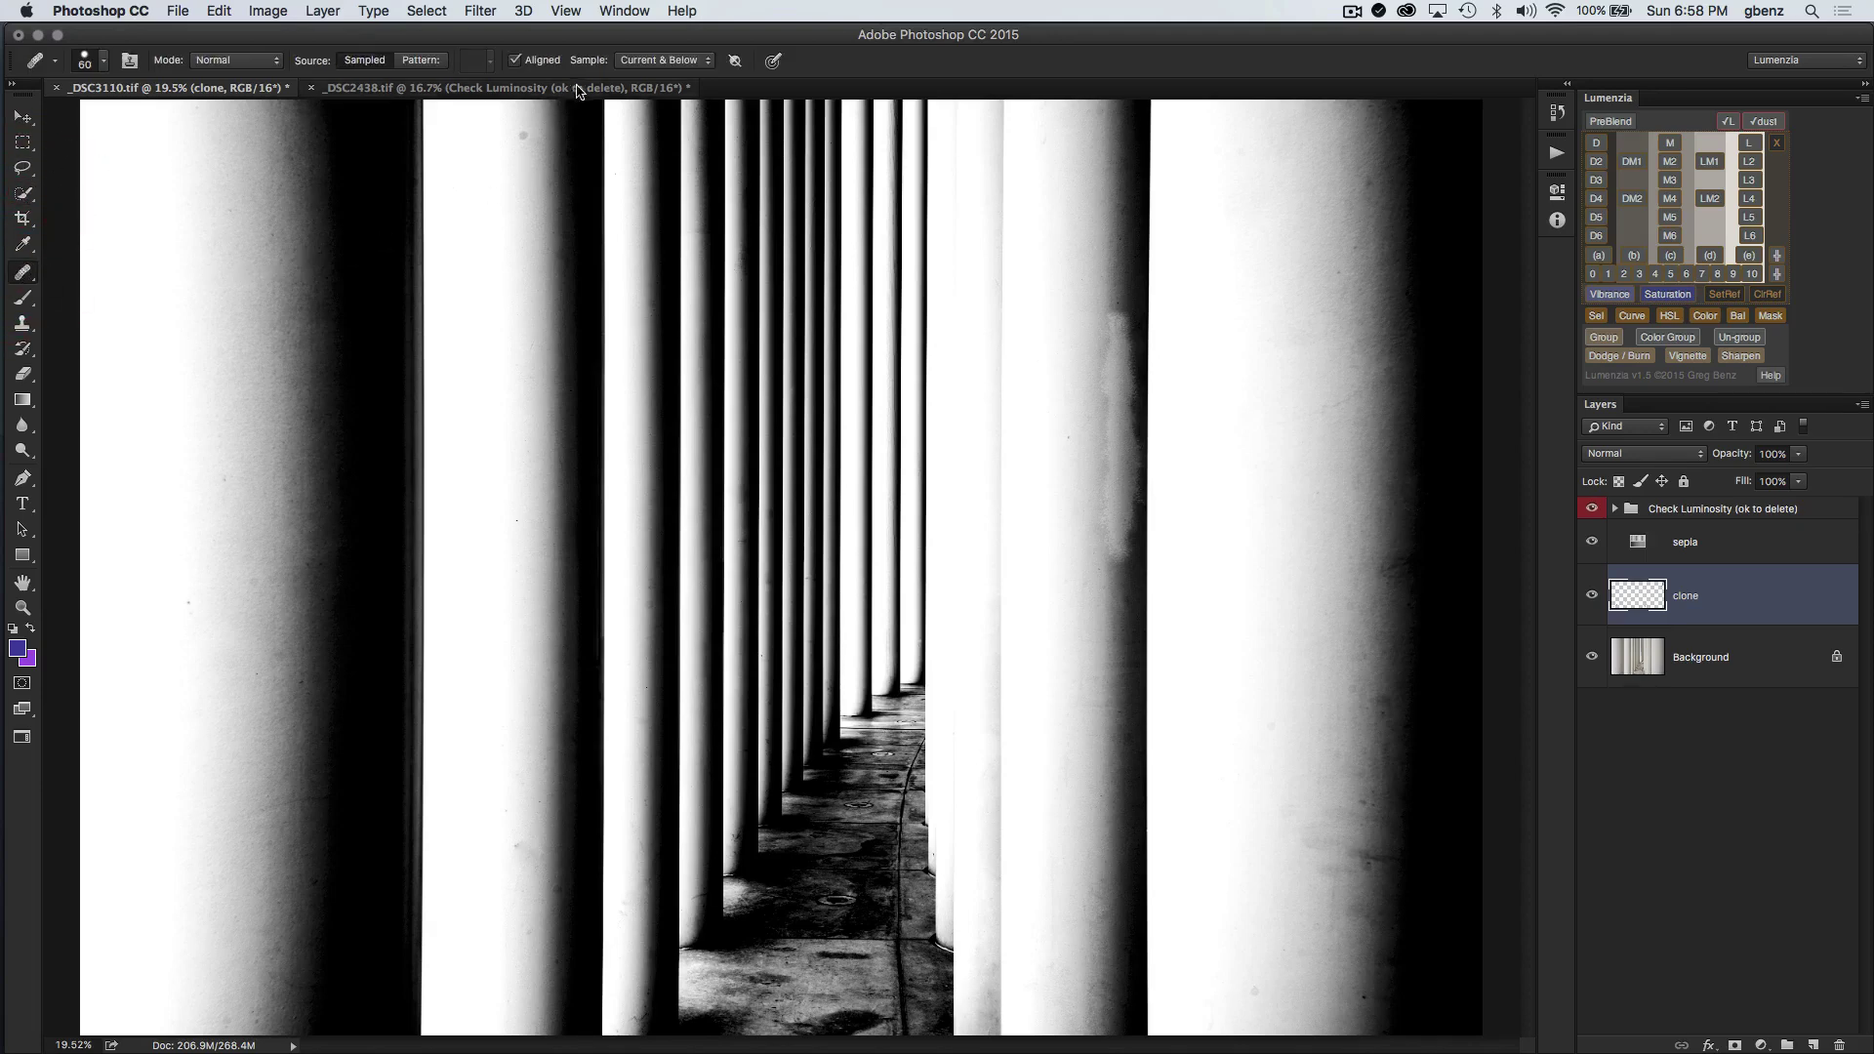
left_click(661, 60)
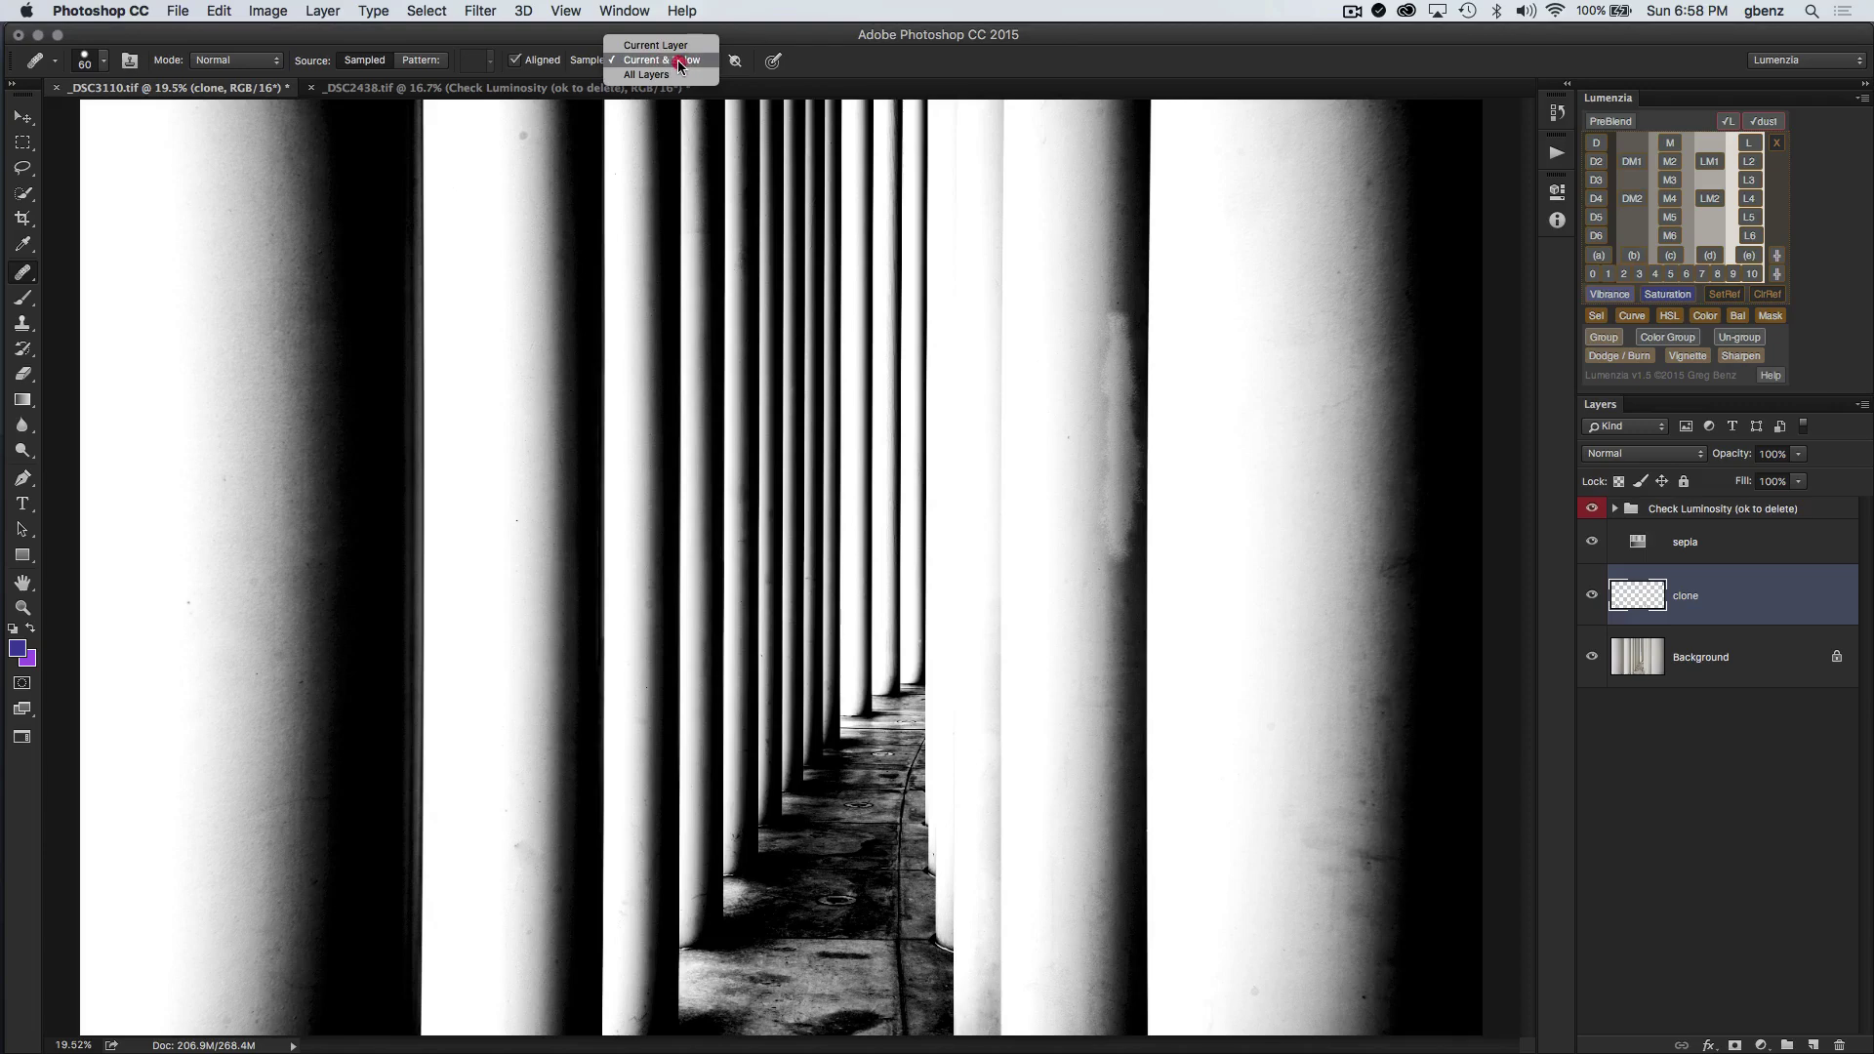
left_click(680, 61)
left_click(670, 60)
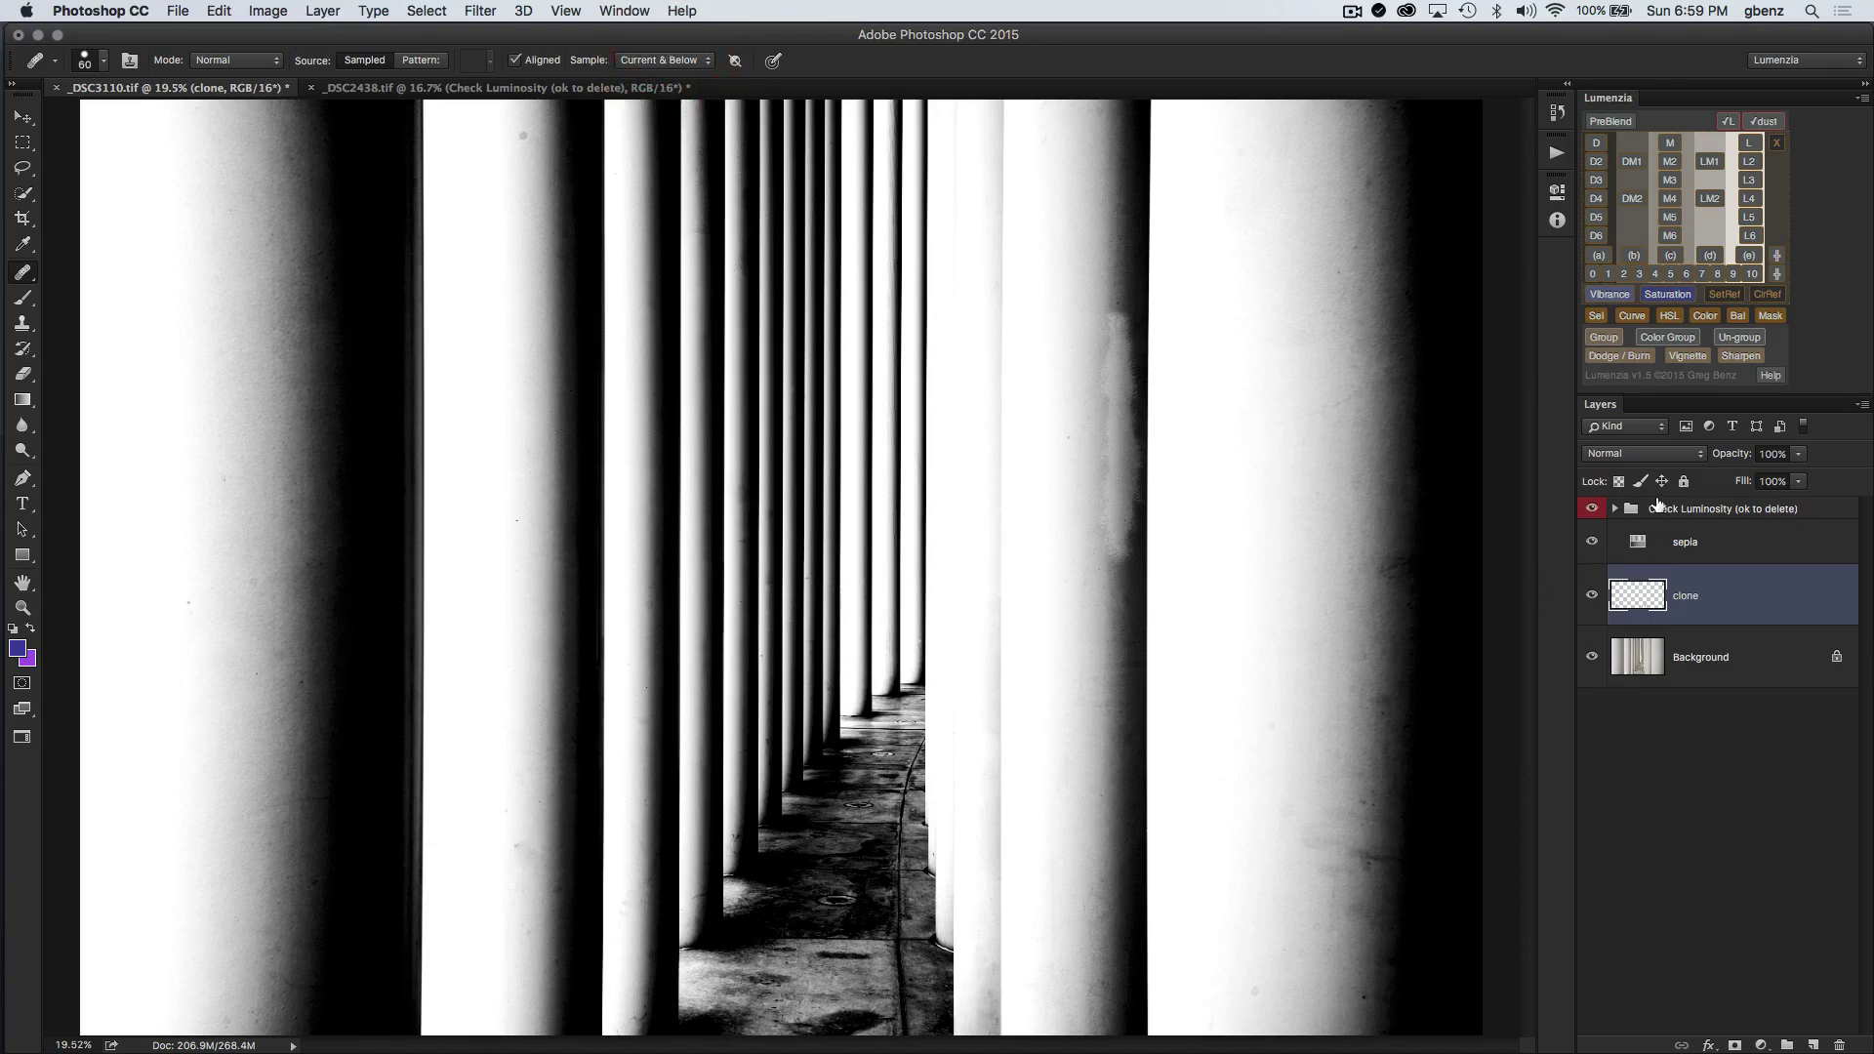
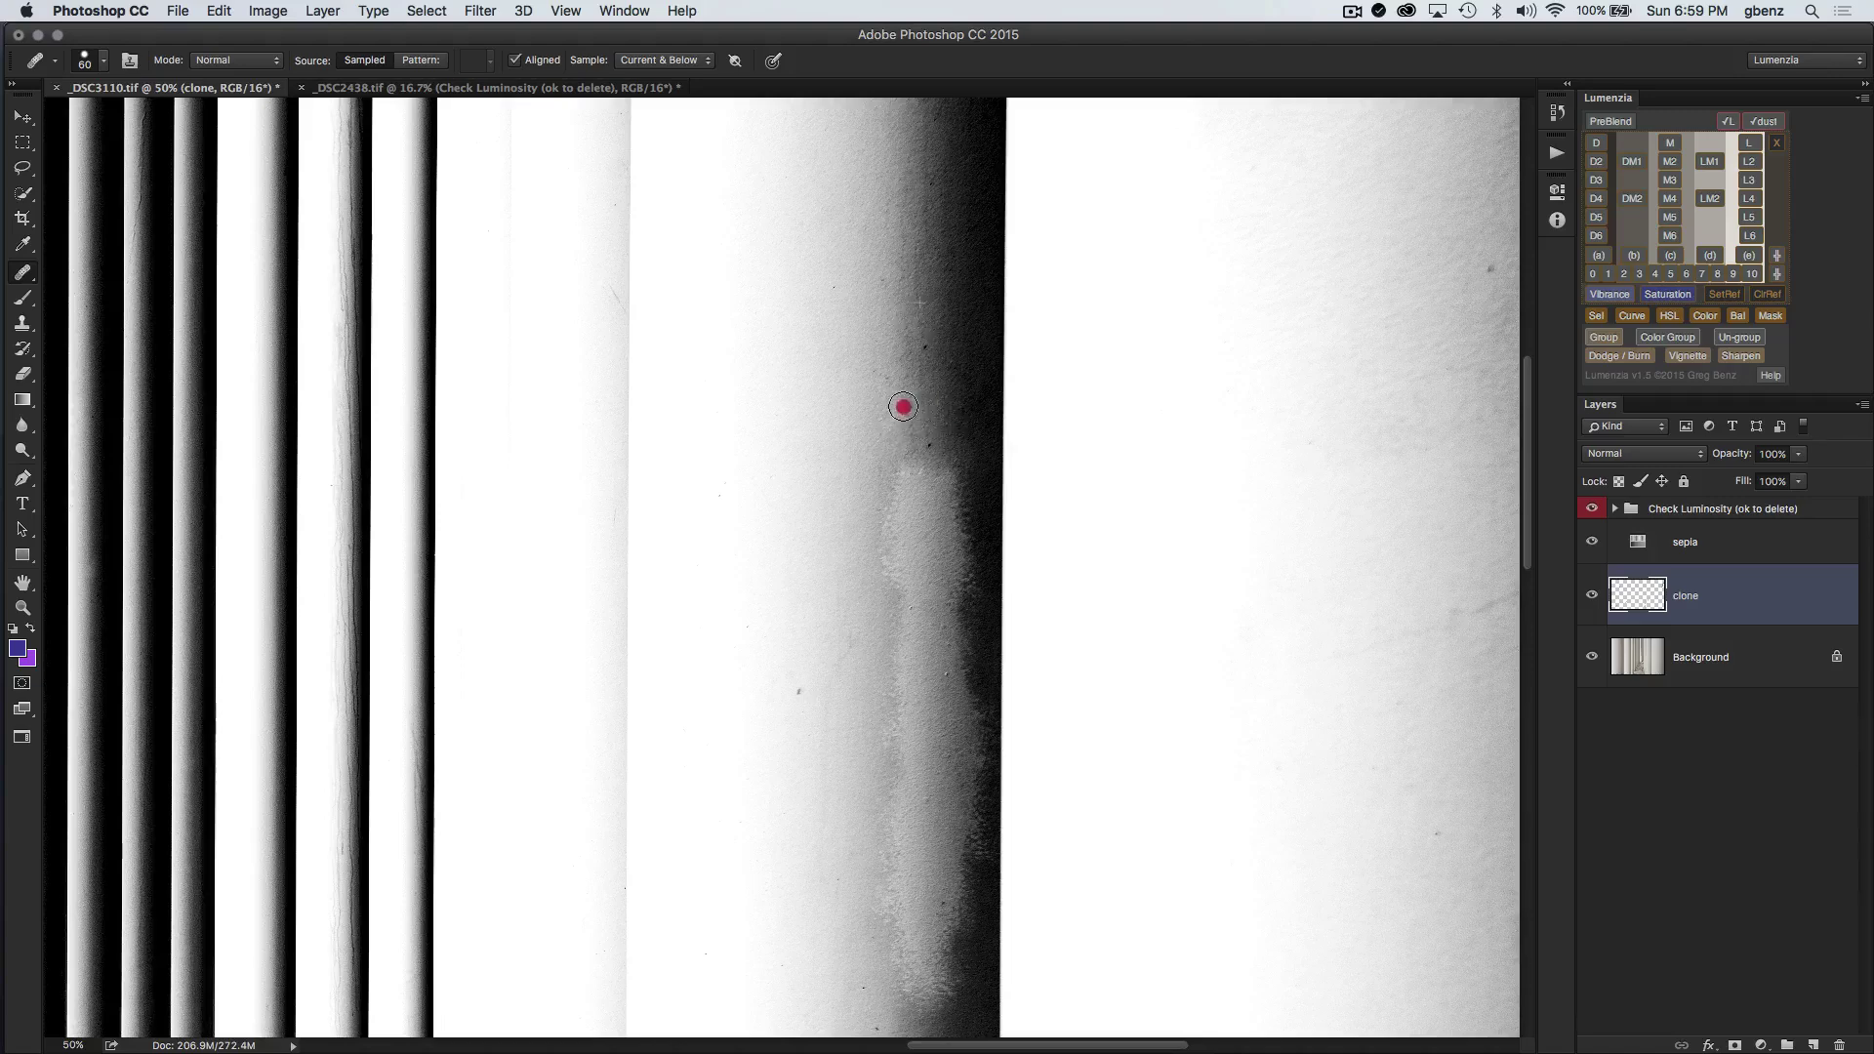
Step: Heal the upper end of the pale stain on the column's shaded edge using source tones sampled from clean surface above it
left_click_drag(903, 407, 908, 414)
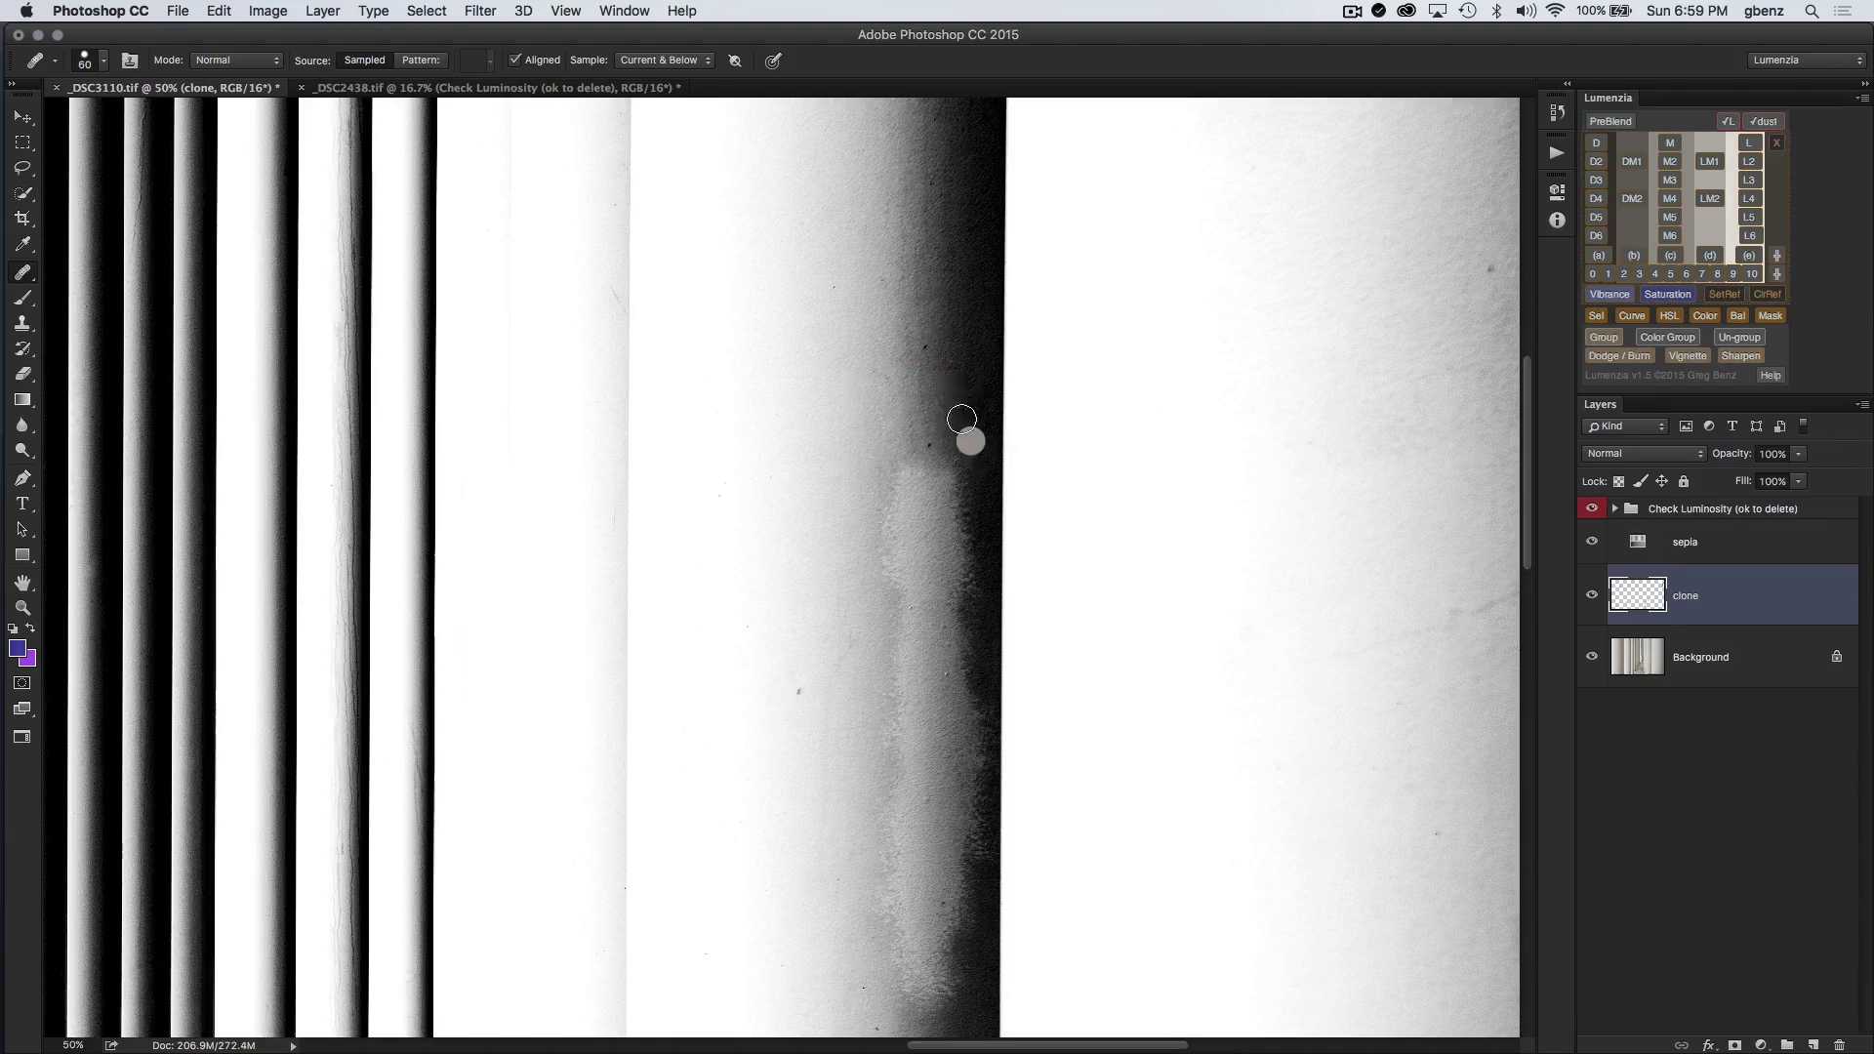
key("alt")
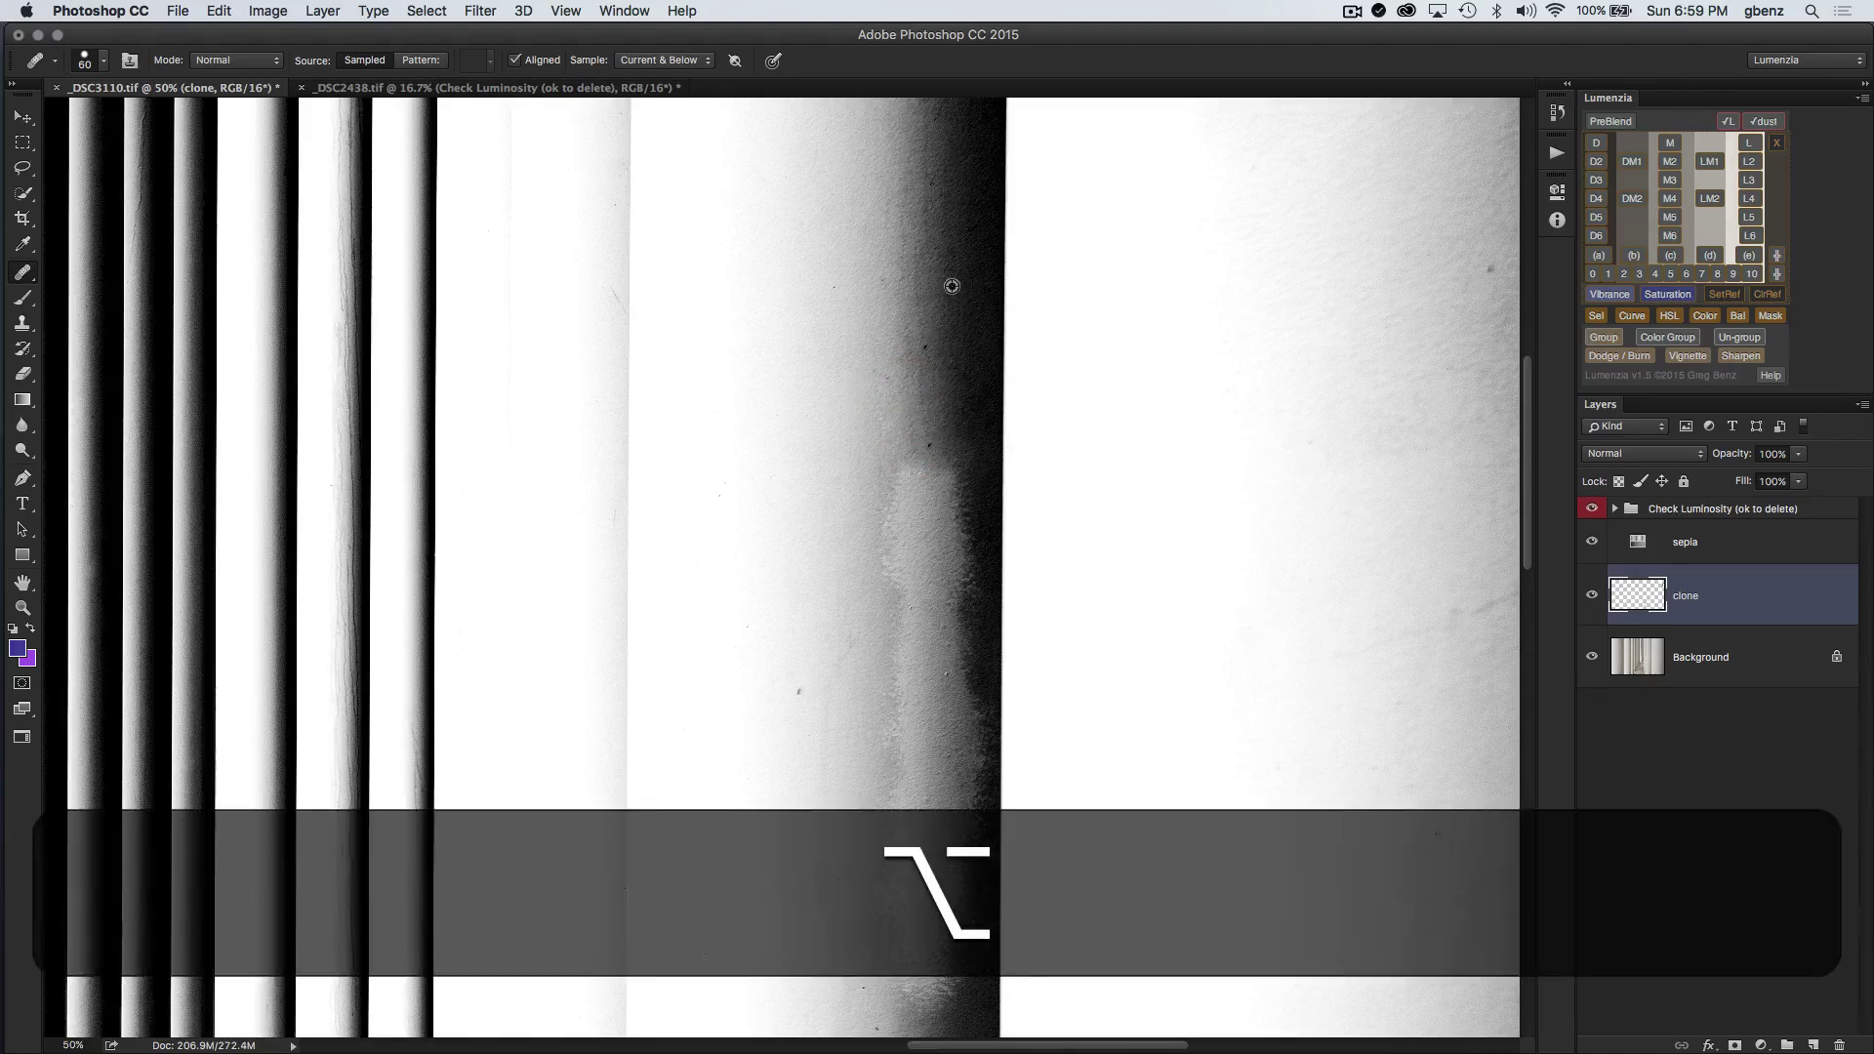
left_click(952, 286, "alt")
mouse_move(932, 496)
left_mouse_down()
mouse_move(932, 535)
mouse_move(879, 583)
mouse_move(957, 546)
mouse_move(949, 569)
mouse_move(950, 525)
left_mouse_up()
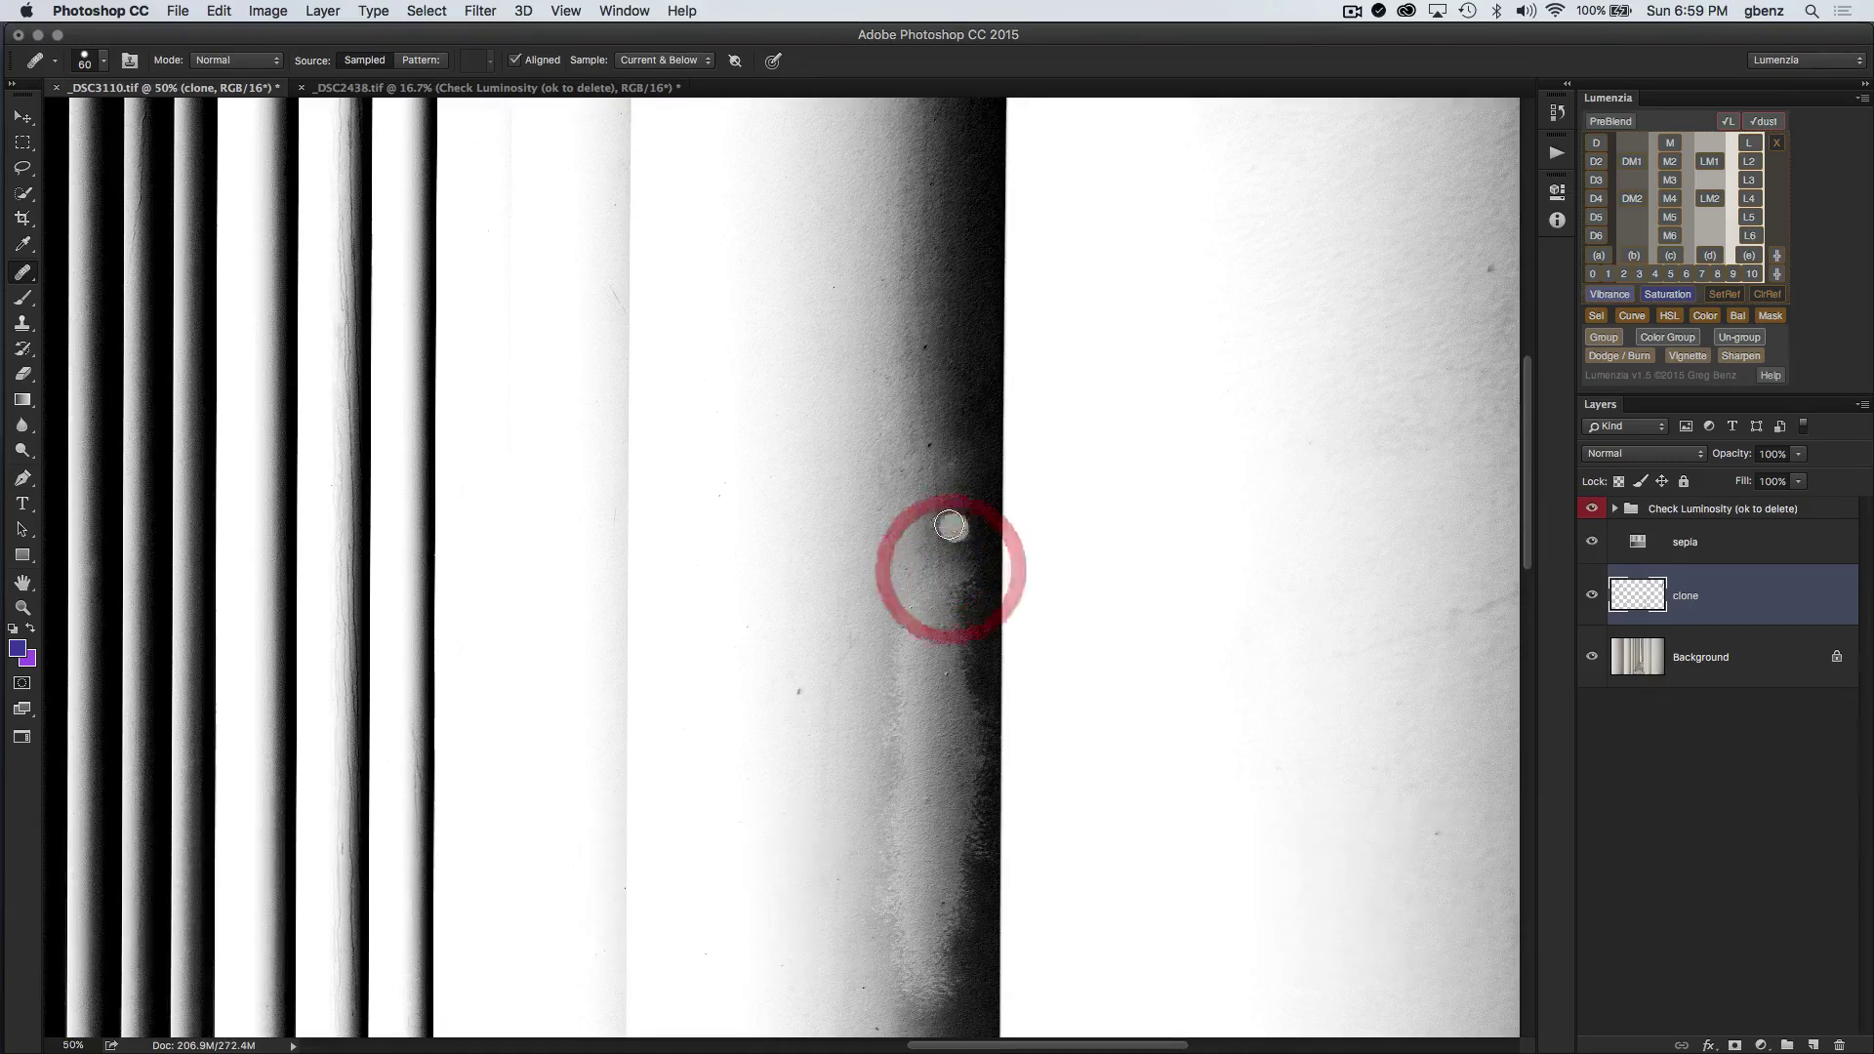
left_click(929, 344, "alt")
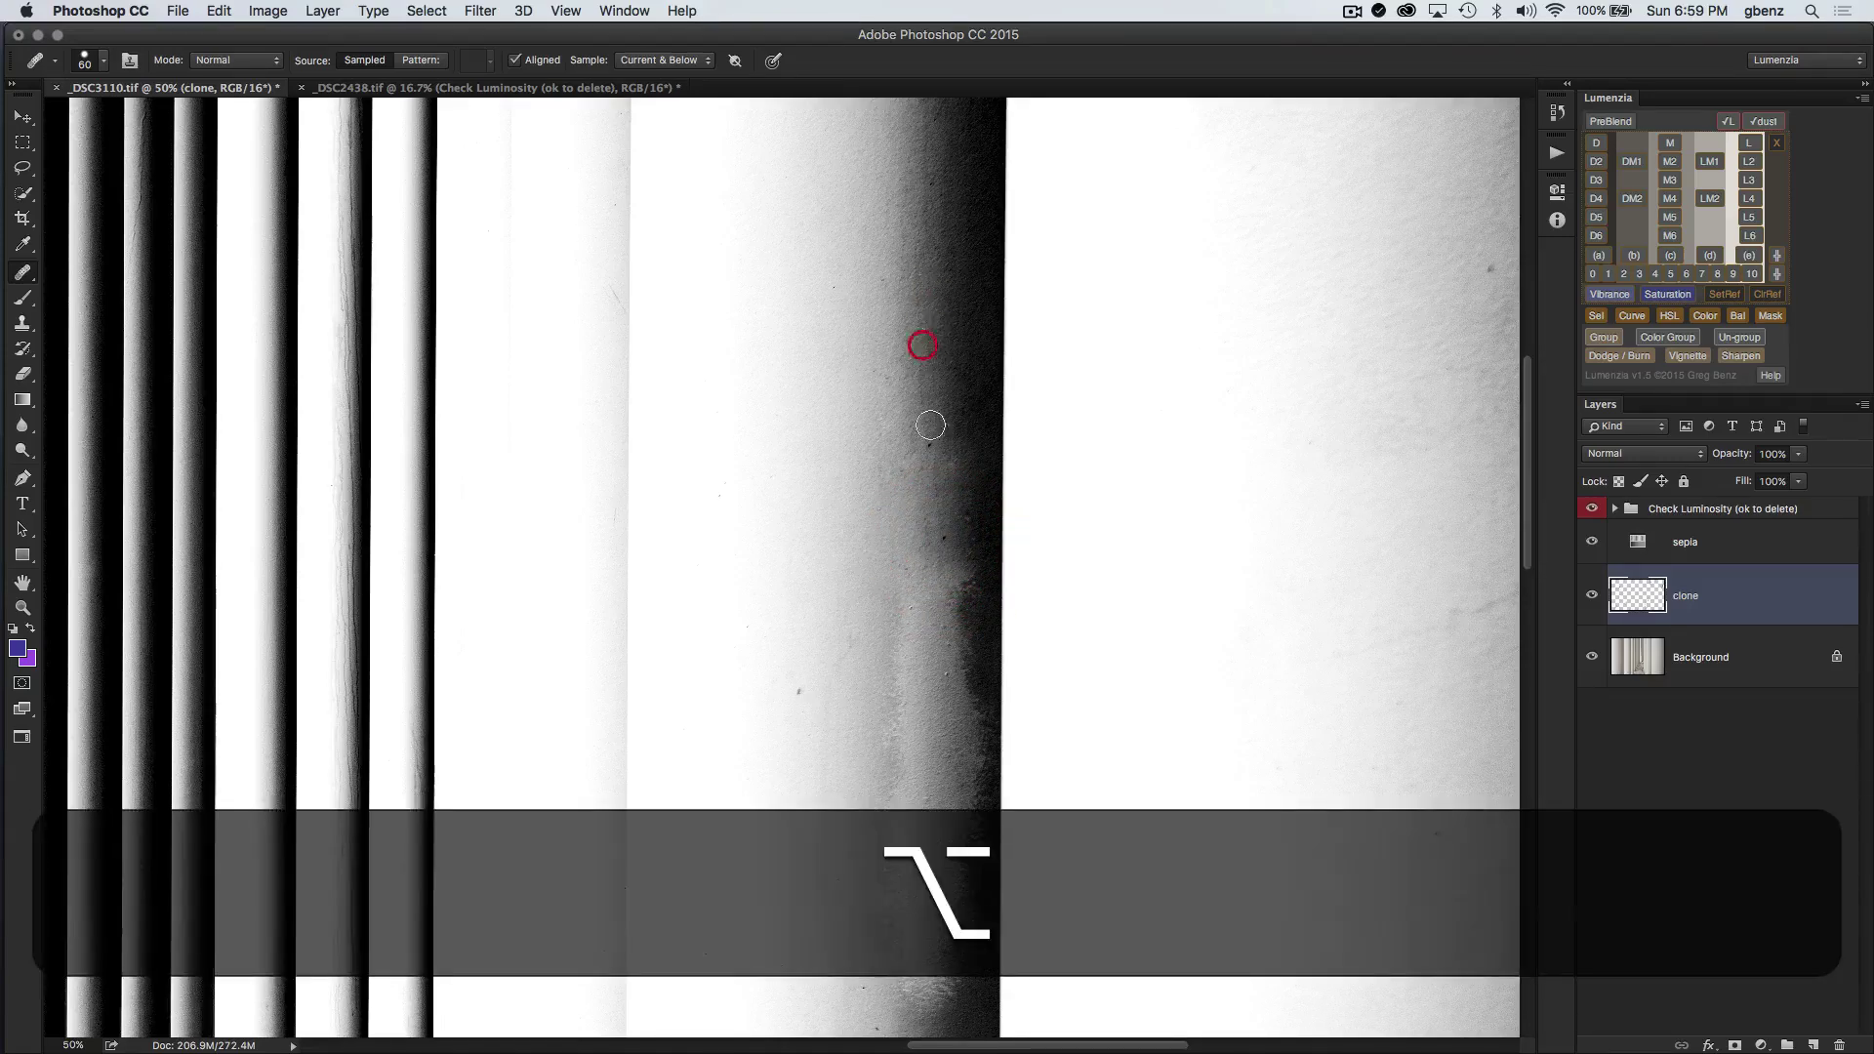
mouse_move(931, 428)
left_mouse_down()
mouse_move(950, 536)
mouse_move(950, 510)
left_mouse_up()
left_click(962, 290, "alt")
mouse_move(920, 582)
left_mouse_down()
mouse_move(931, 619)
mouse_move(899, 598)
mouse_move(917, 544)
left_mouse_up()
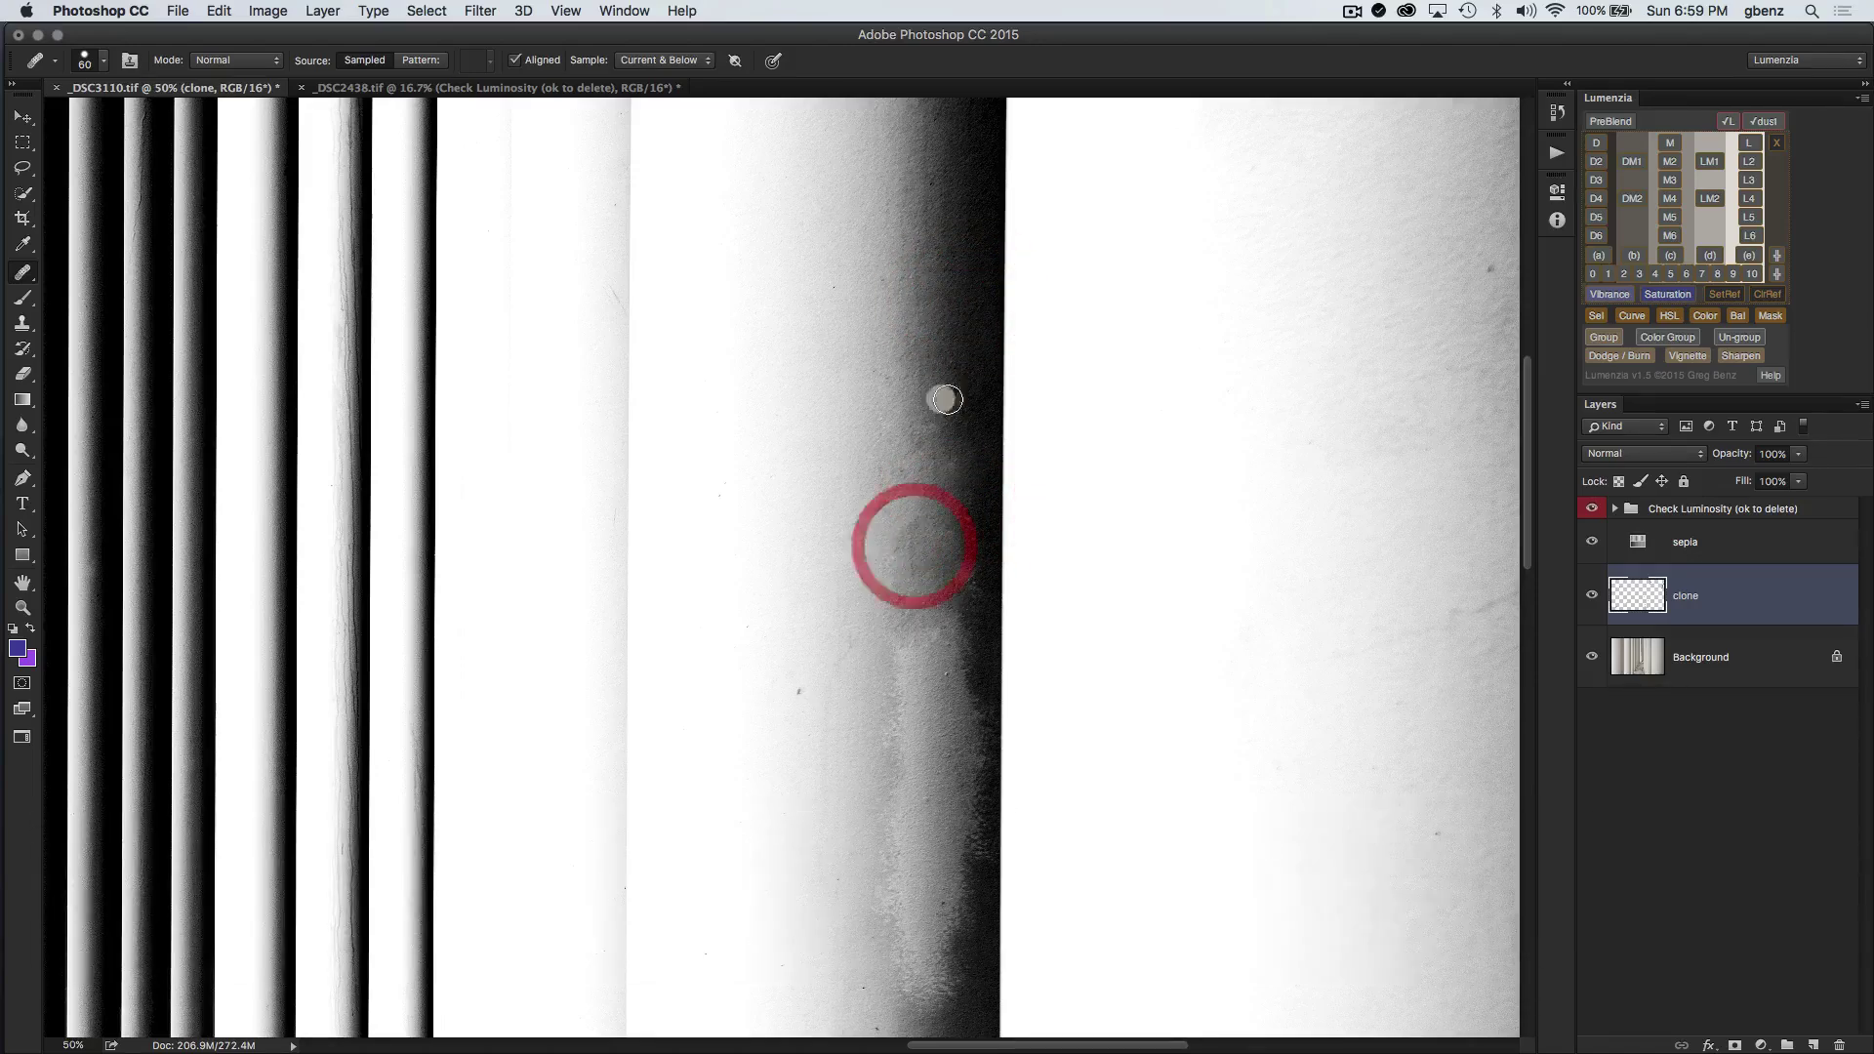
left_click(937, 371, "alt")
left_click_drag(926, 444, 954, 444)
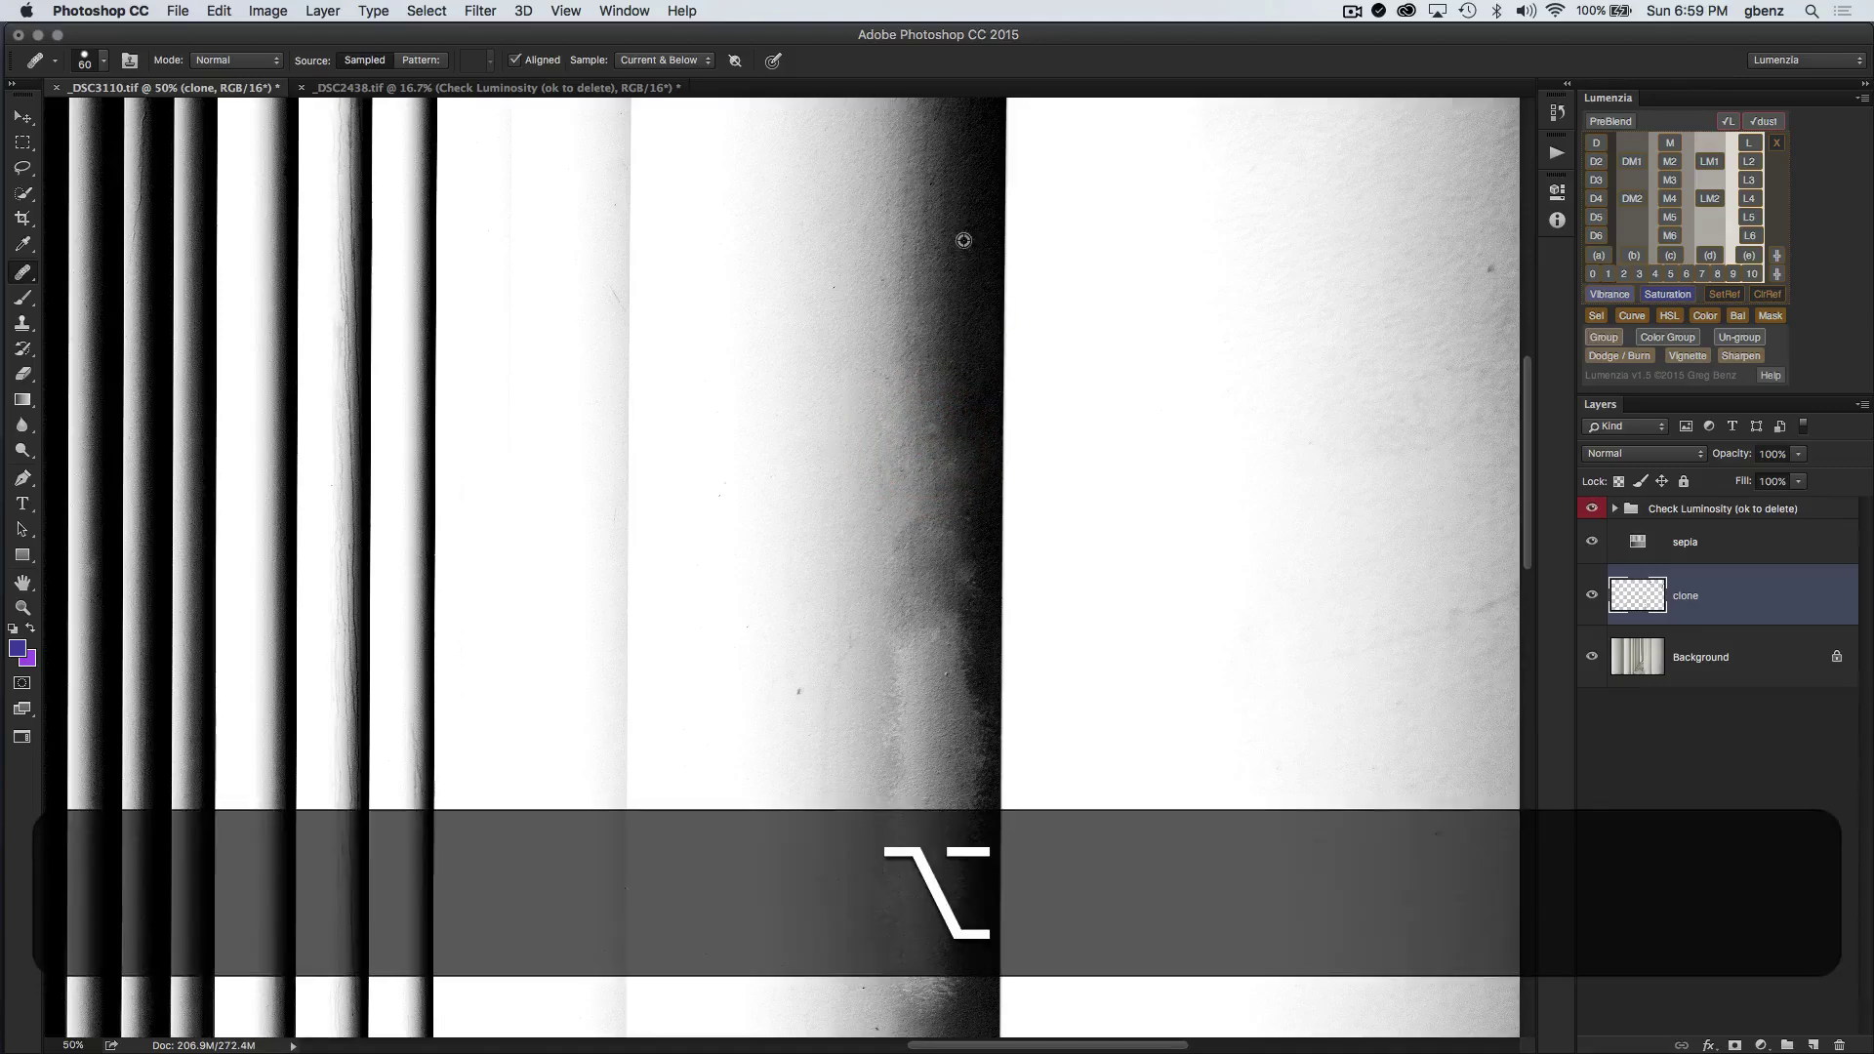
Step: Heal the middle of the pale column stain using matching dark tones resampled along the column's shaded edge
left_click(963, 252, "alt")
mouse_move(958, 550)
left_mouse_down()
mouse_move(936, 658)
mouse_move(883, 654)
mouse_move(899, 680)
mouse_move(941, 673)
mouse_move(929, 708)
mouse_move(903, 709)
mouse_move(967, 685)
mouse_move(958, 722)
mouse_move(910, 771)
left_mouse_up()
left_click(957, 317, "alt")
left_click(967, 682, "alt")
left_click_drag(932, 679, 879, 289)
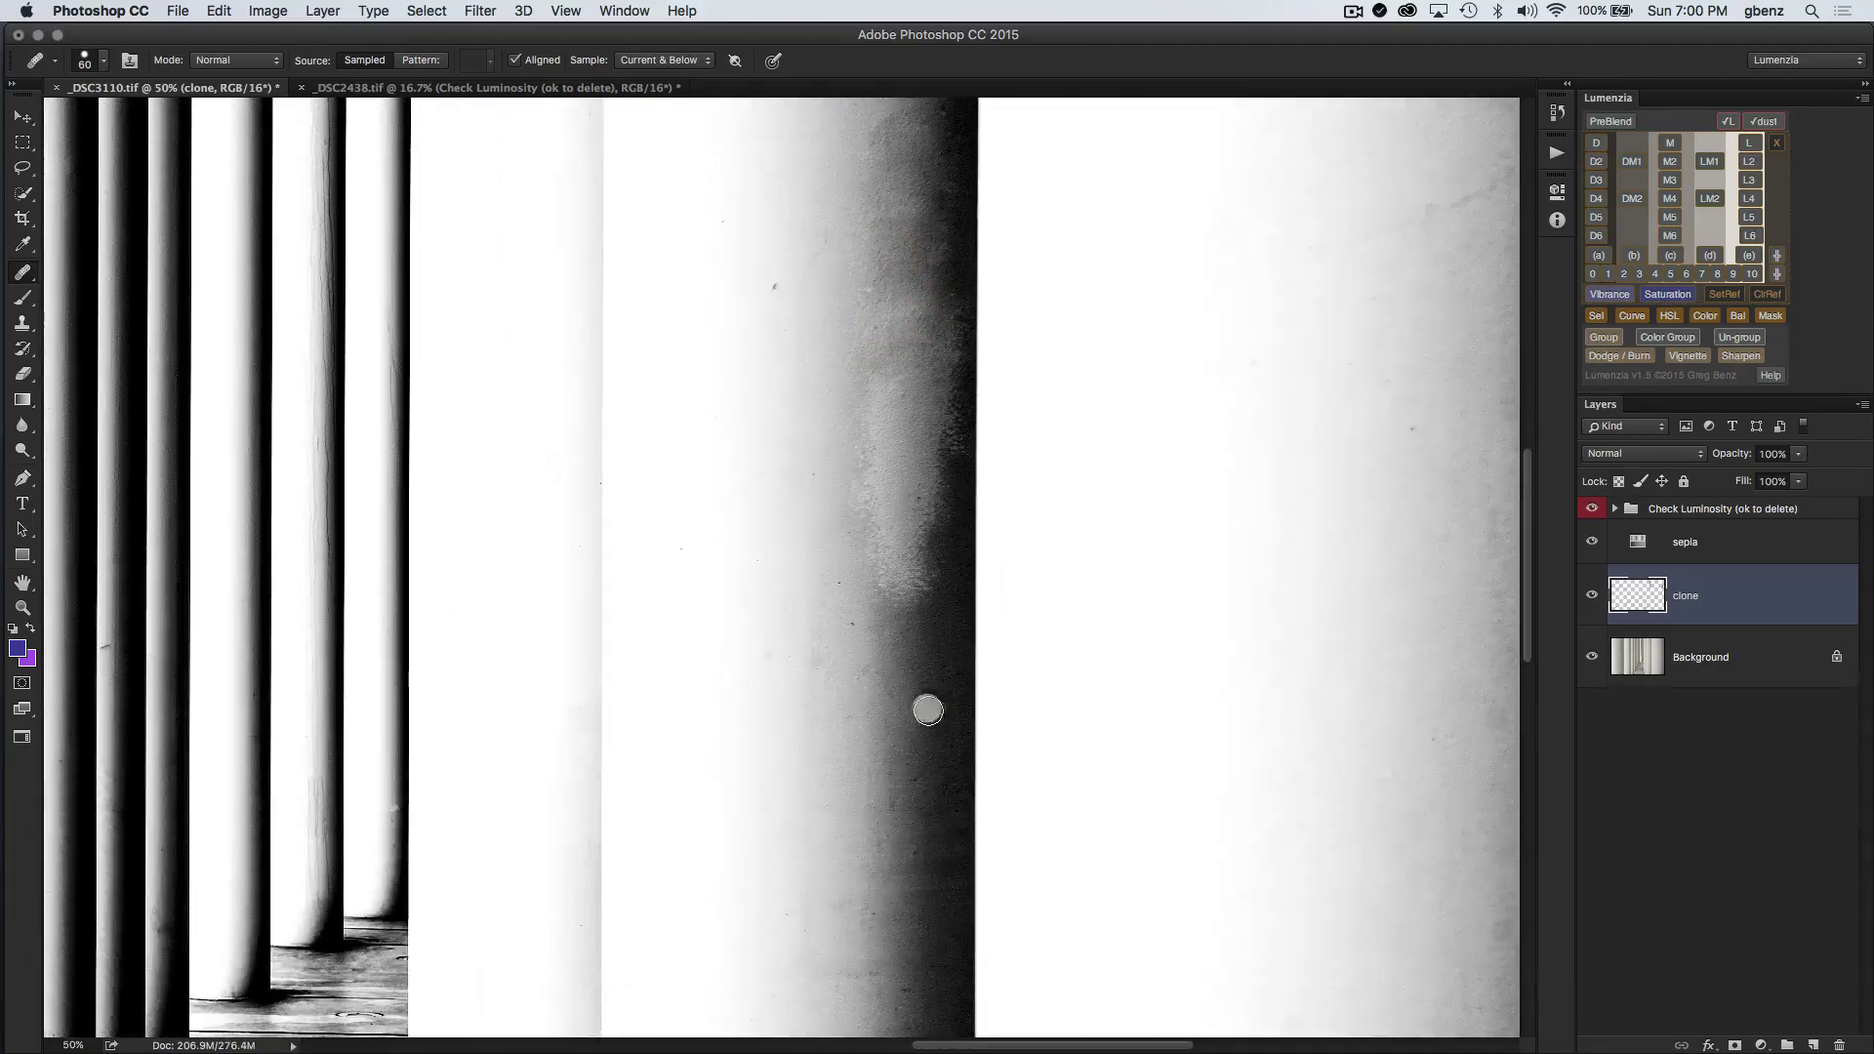
Step: Heal the lower end of the pale column stain with dark tones sampled from the clean shaded surface below it
left_click(904, 615, "alt")
mouse_move(928, 493)
left_mouse_down()
mouse_move(925, 527)
mouse_move(901, 525)
left_mouse_up()
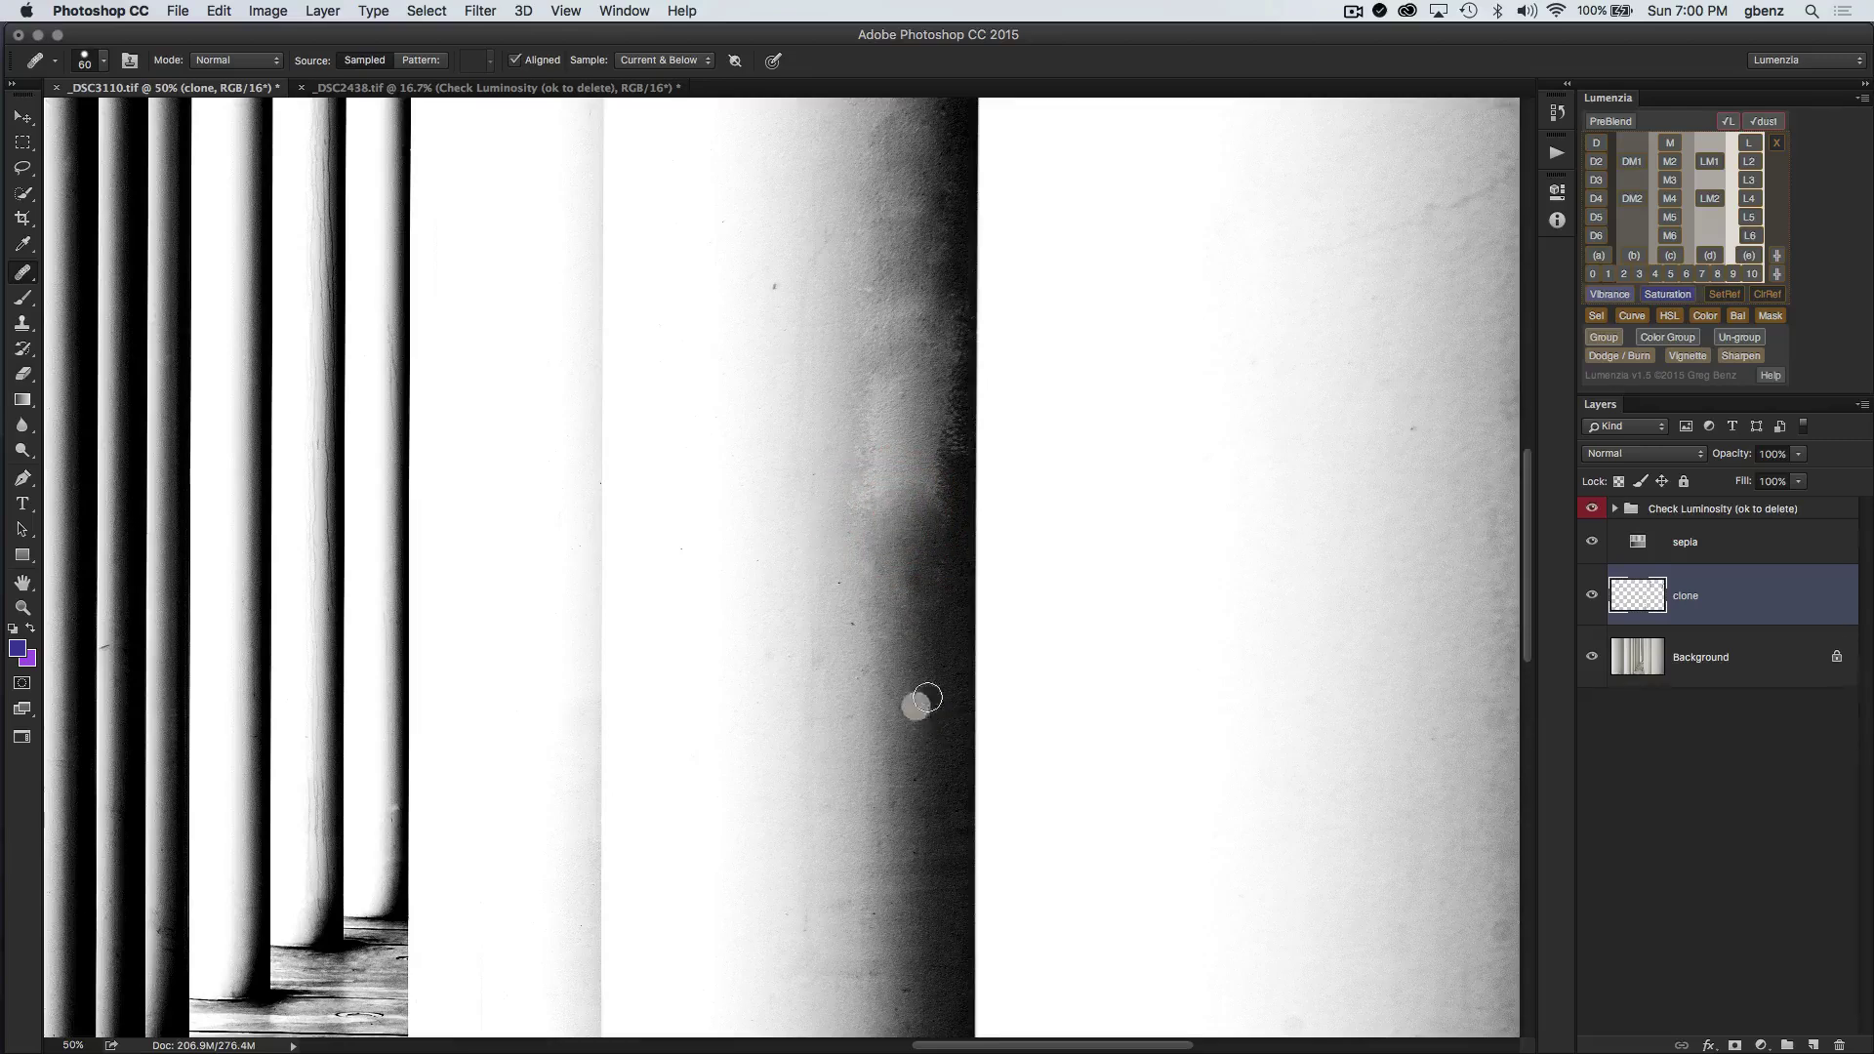
left_click(900, 577, "alt")
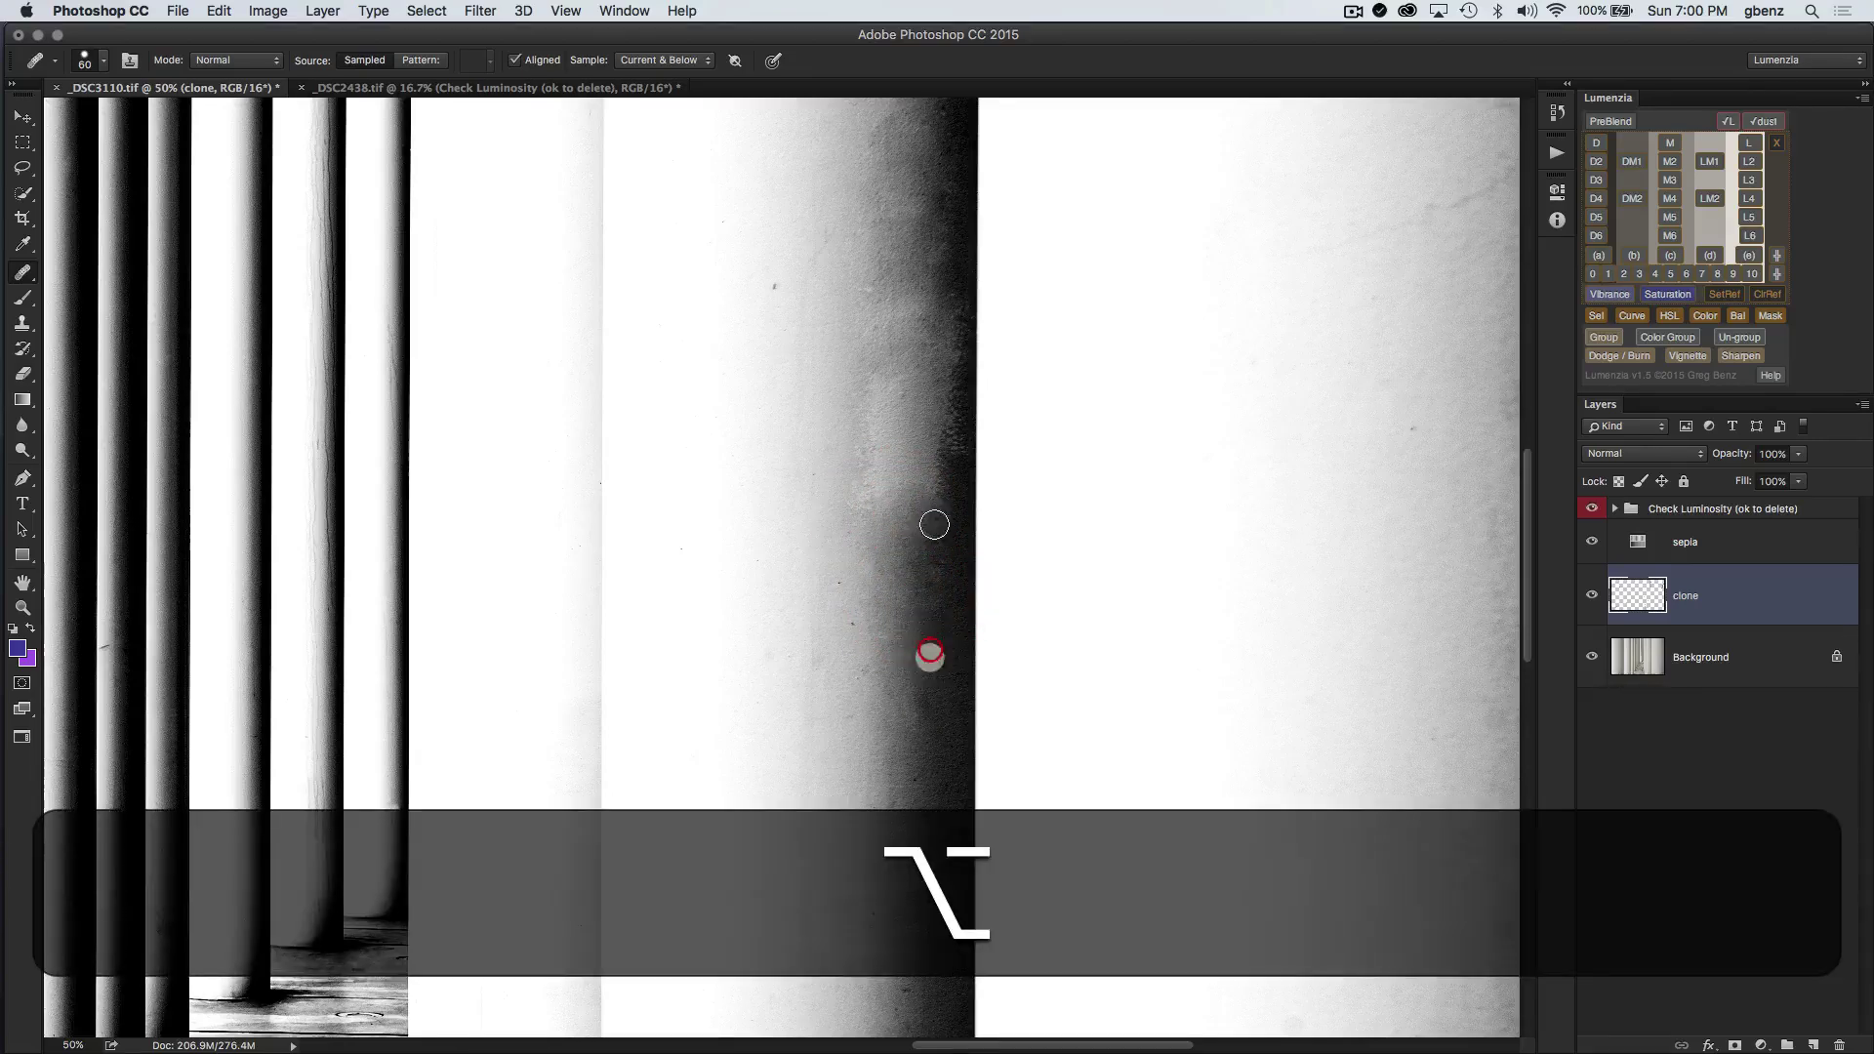
left_click(893, 514, "alt")
left_click_drag(892, 513, 884, 449)
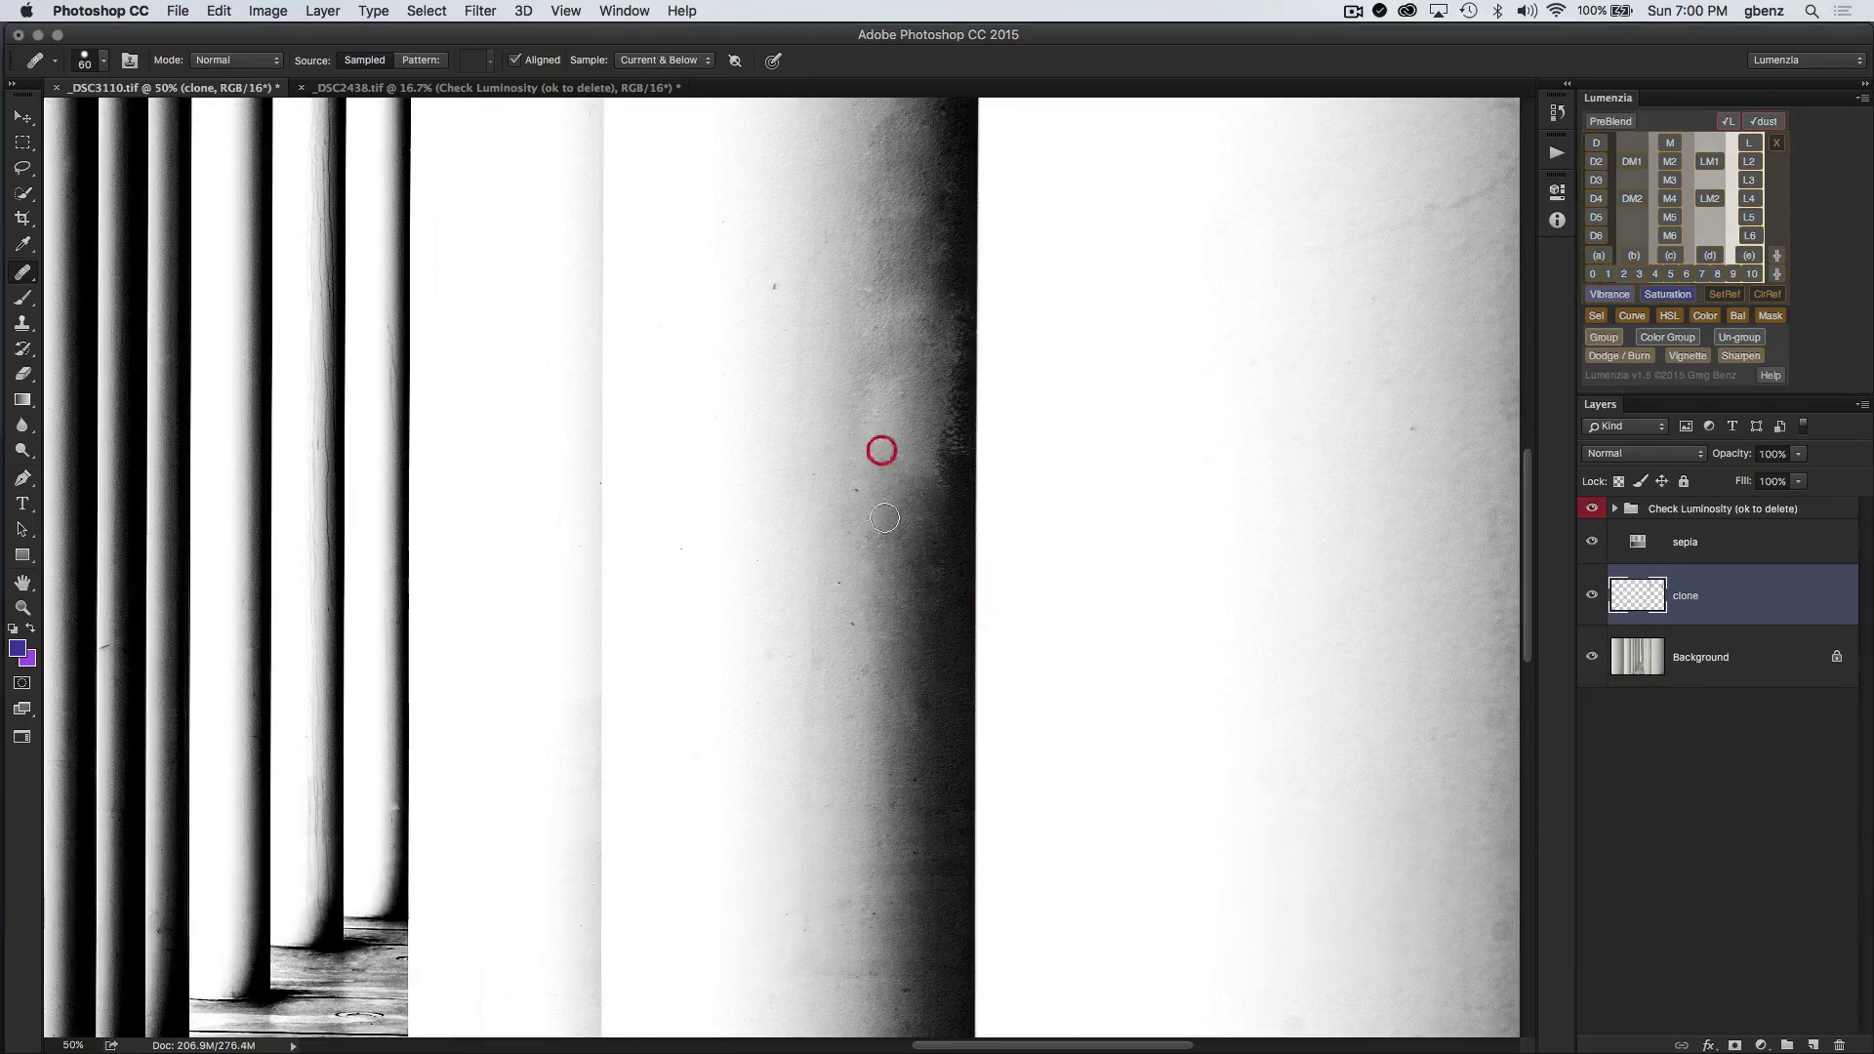
Step: Blend the remaining light patches in the stain's lower half using tones resampled from the healed surface nearby
left_click(872, 494, "alt")
left_click(853, 606, "alt")
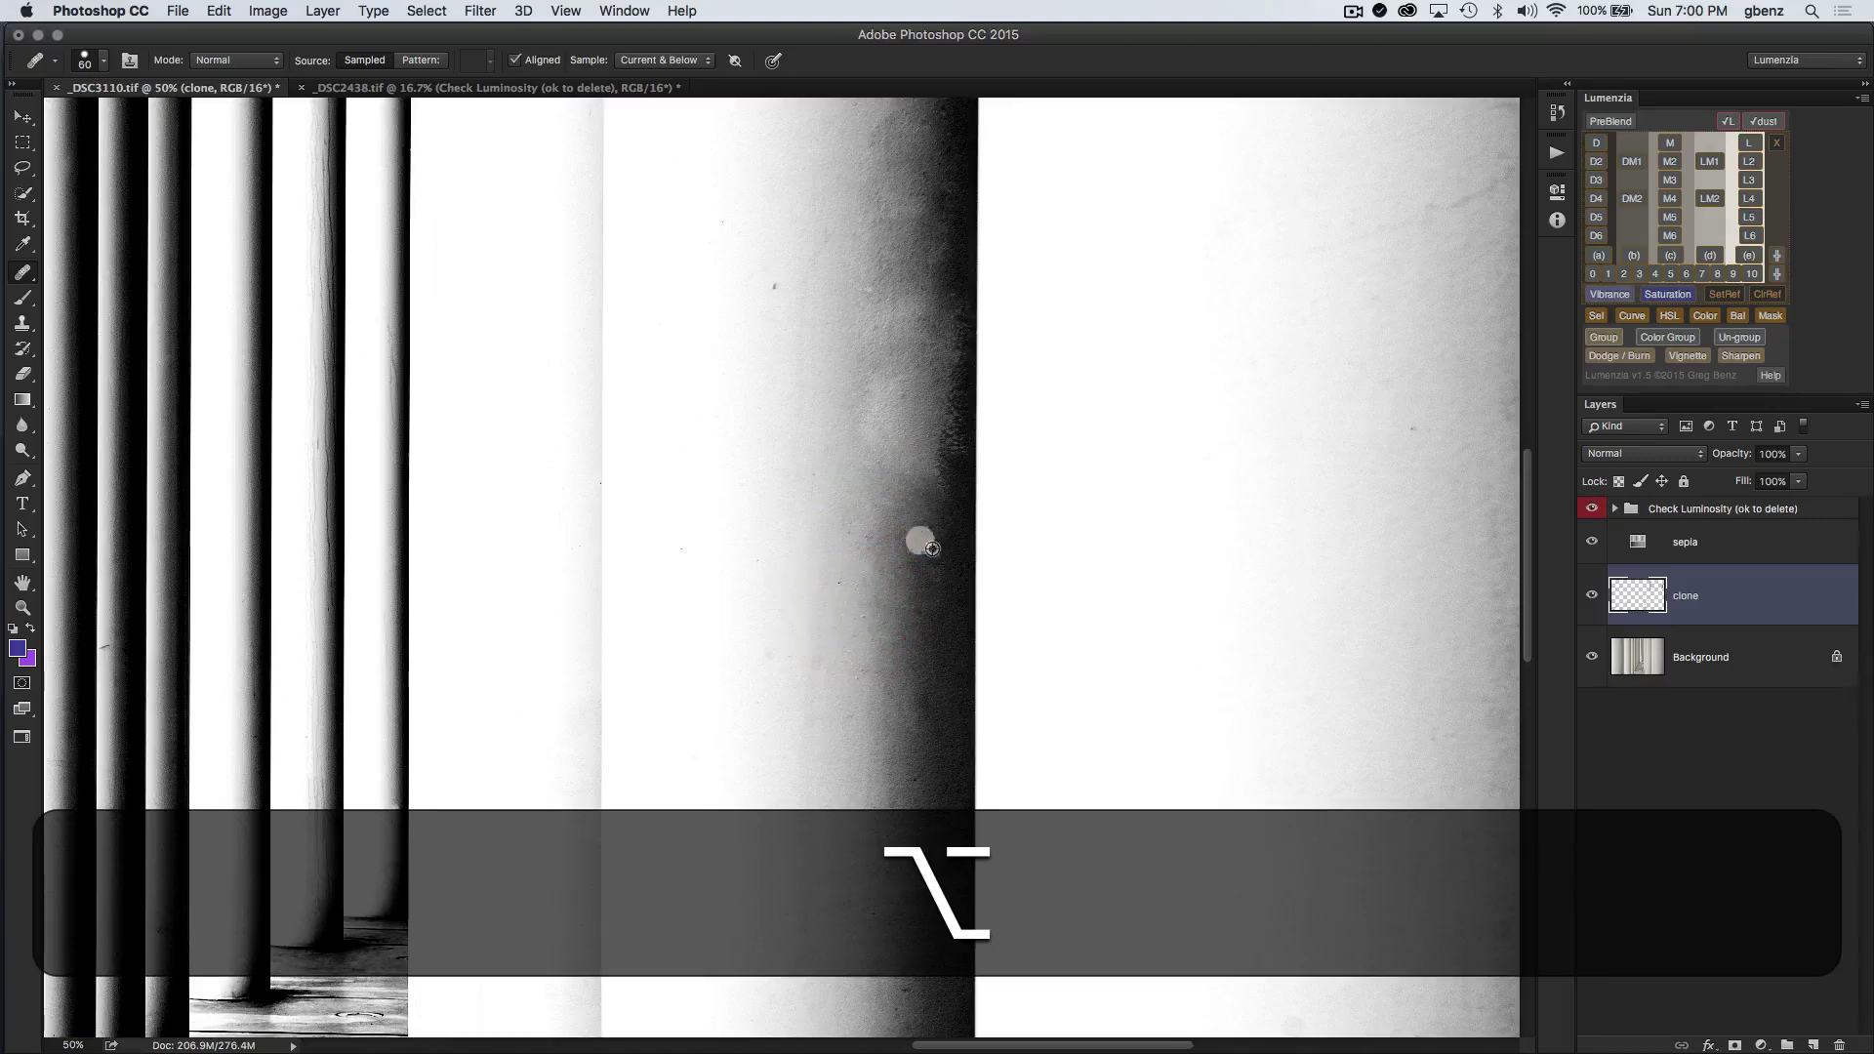
left_click(927, 466, "alt")
mouse_move(927, 465)
left_mouse_down()
mouse_move(879, 397)
mouse_move(895, 494)
left_mouse_up()
left_click(882, 366, "alt")
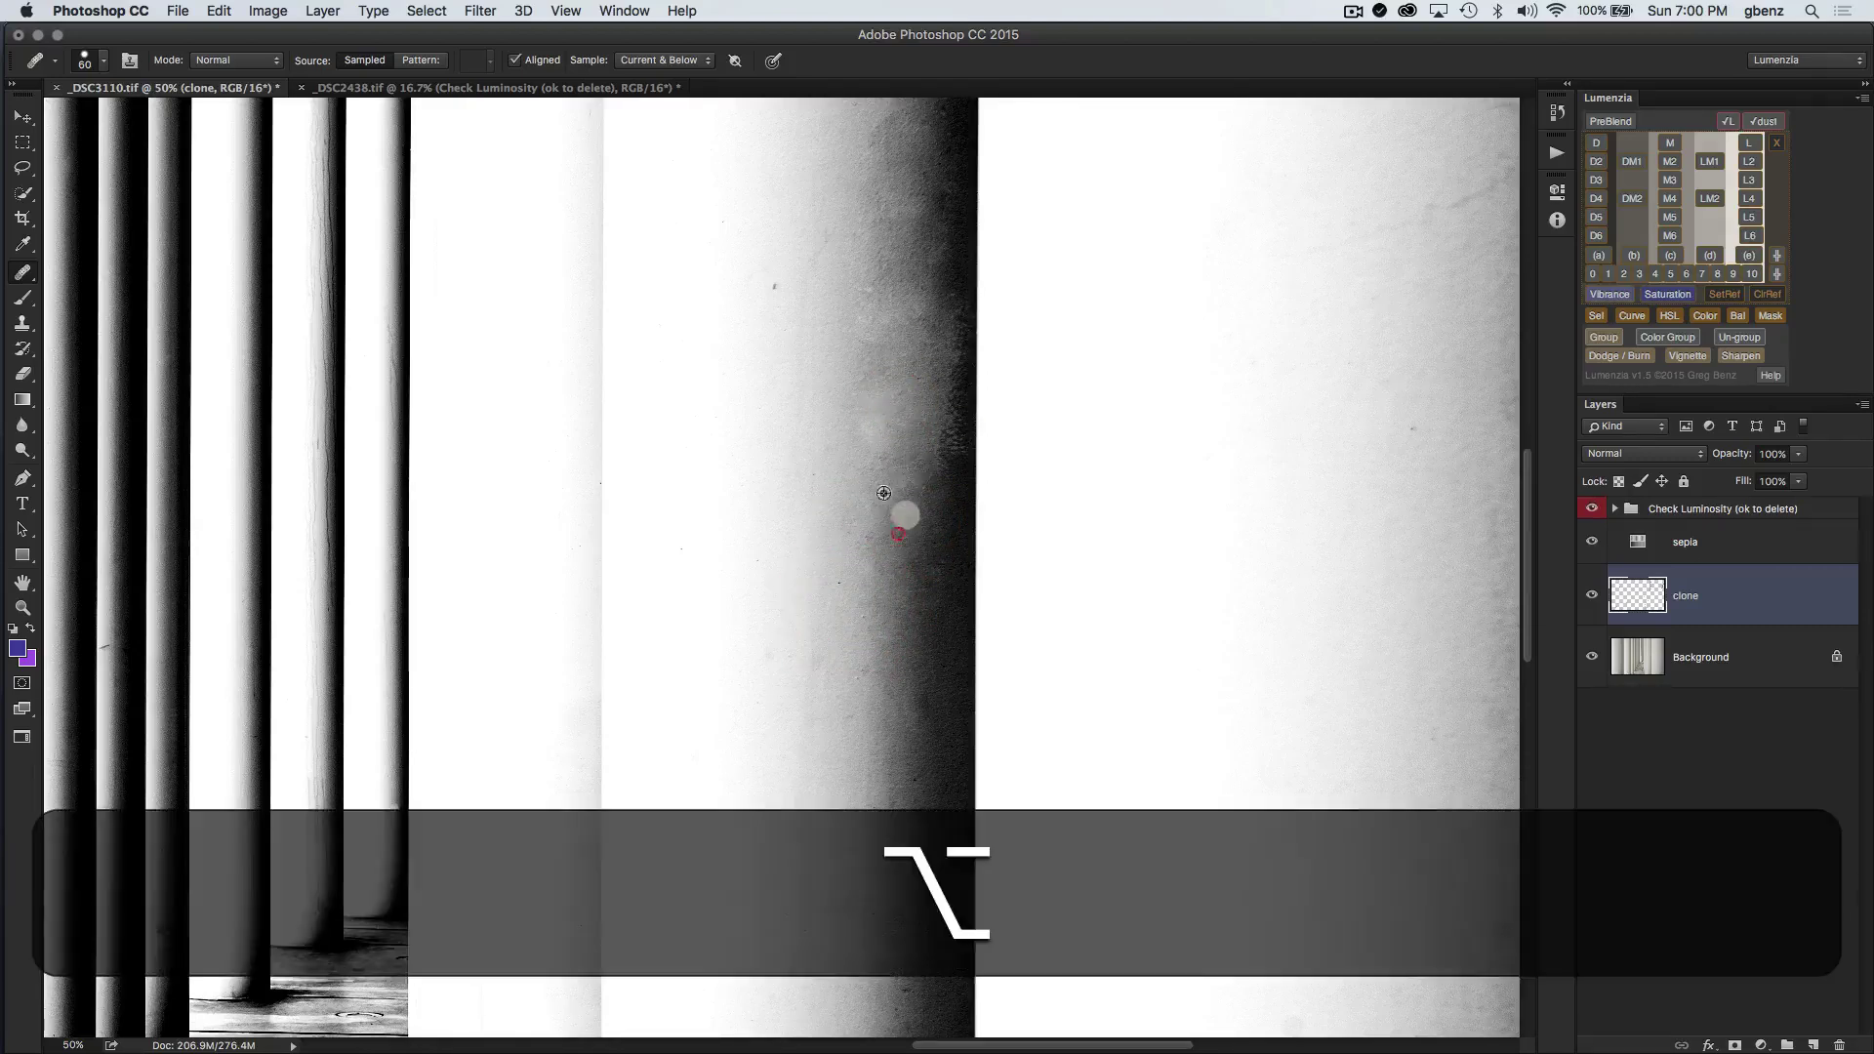
left_click(873, 411, "alt")
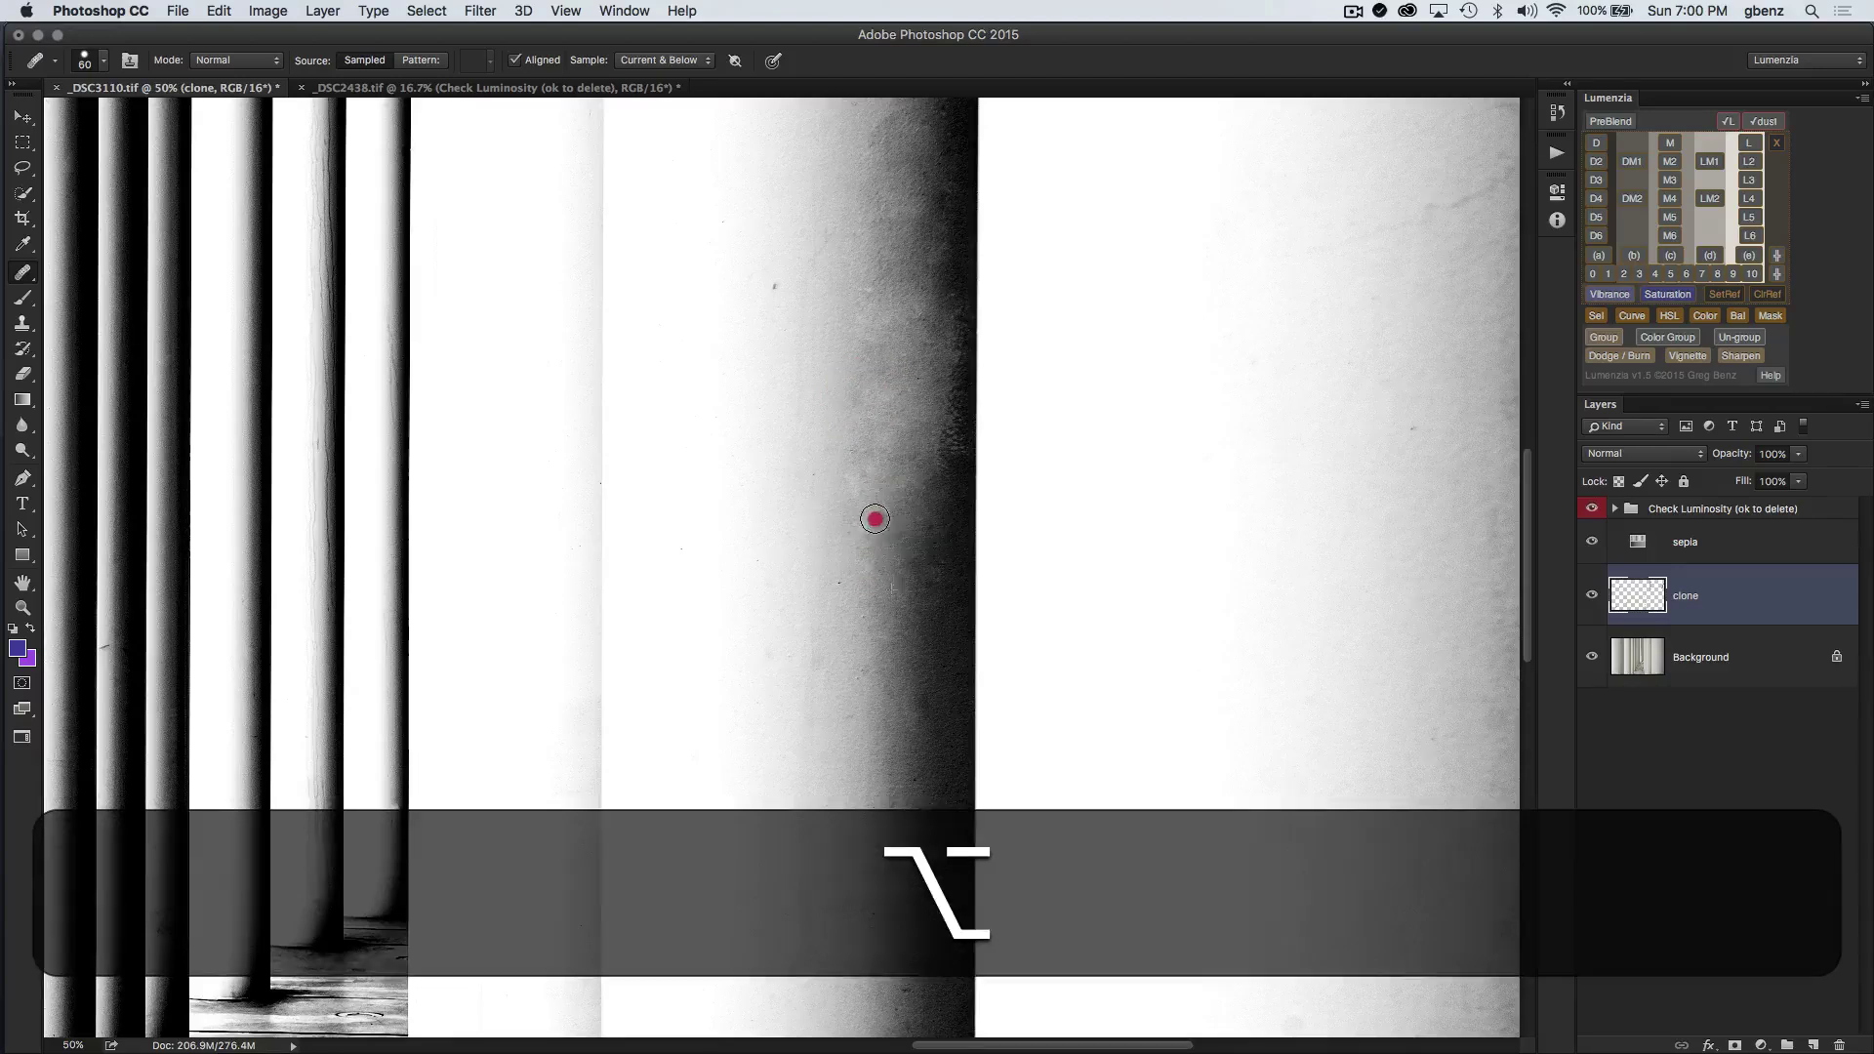
left_click(873, 518, "alt")
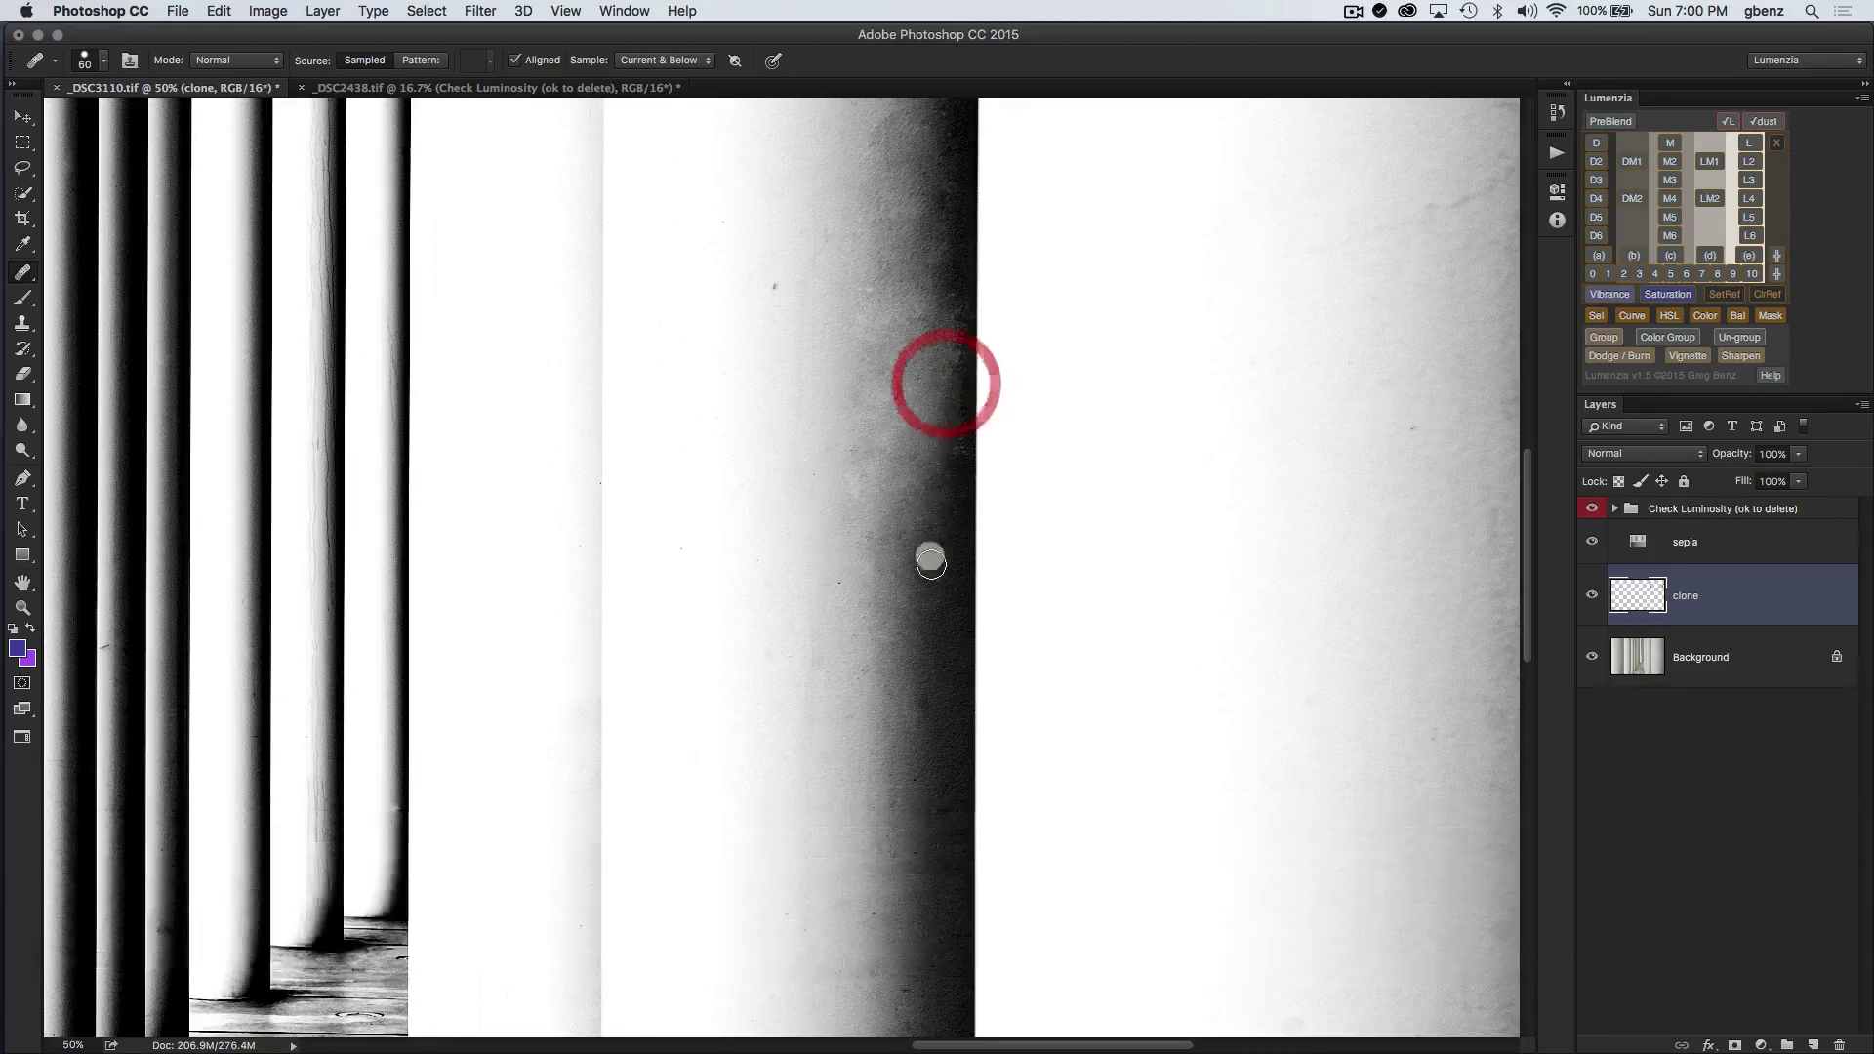
Step: Heal the stain residue along the column's sharp dark border, using a source point sampled on the same border further down
left_click(938, 598)
left_click(975, 595, "alt")
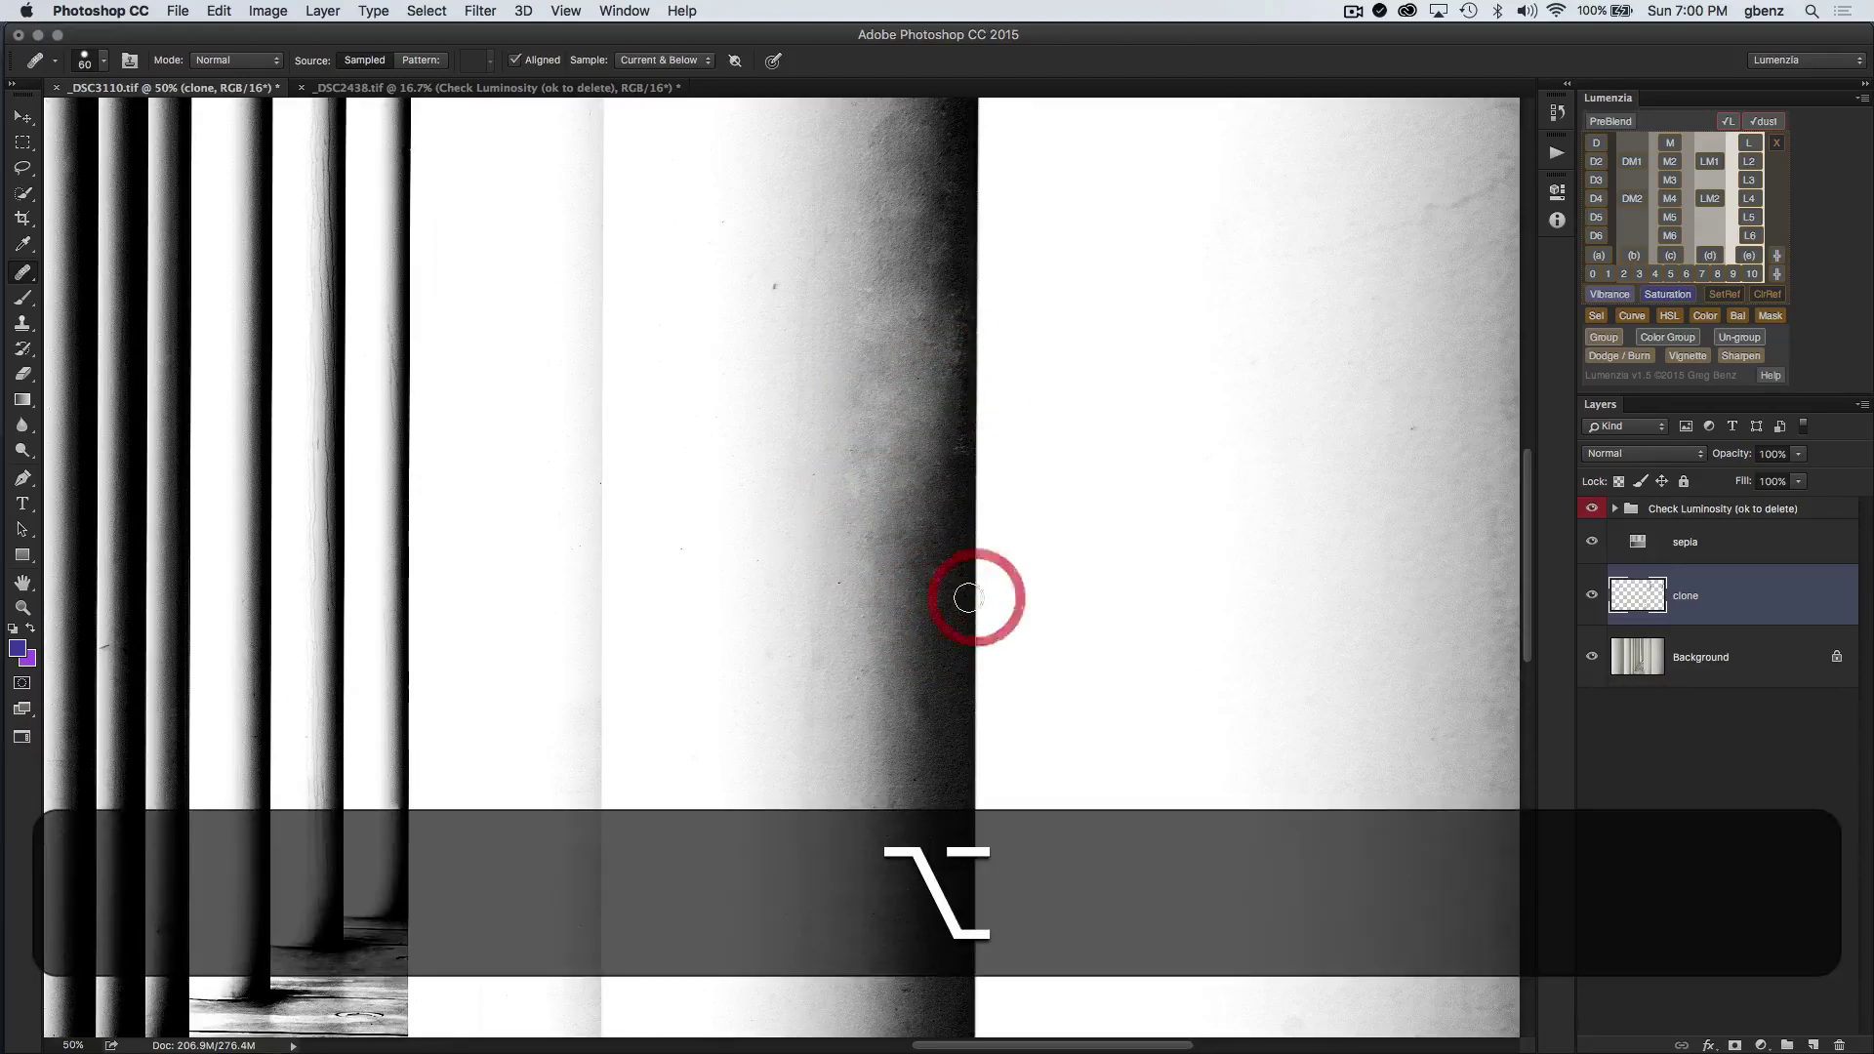
key("super+equal")
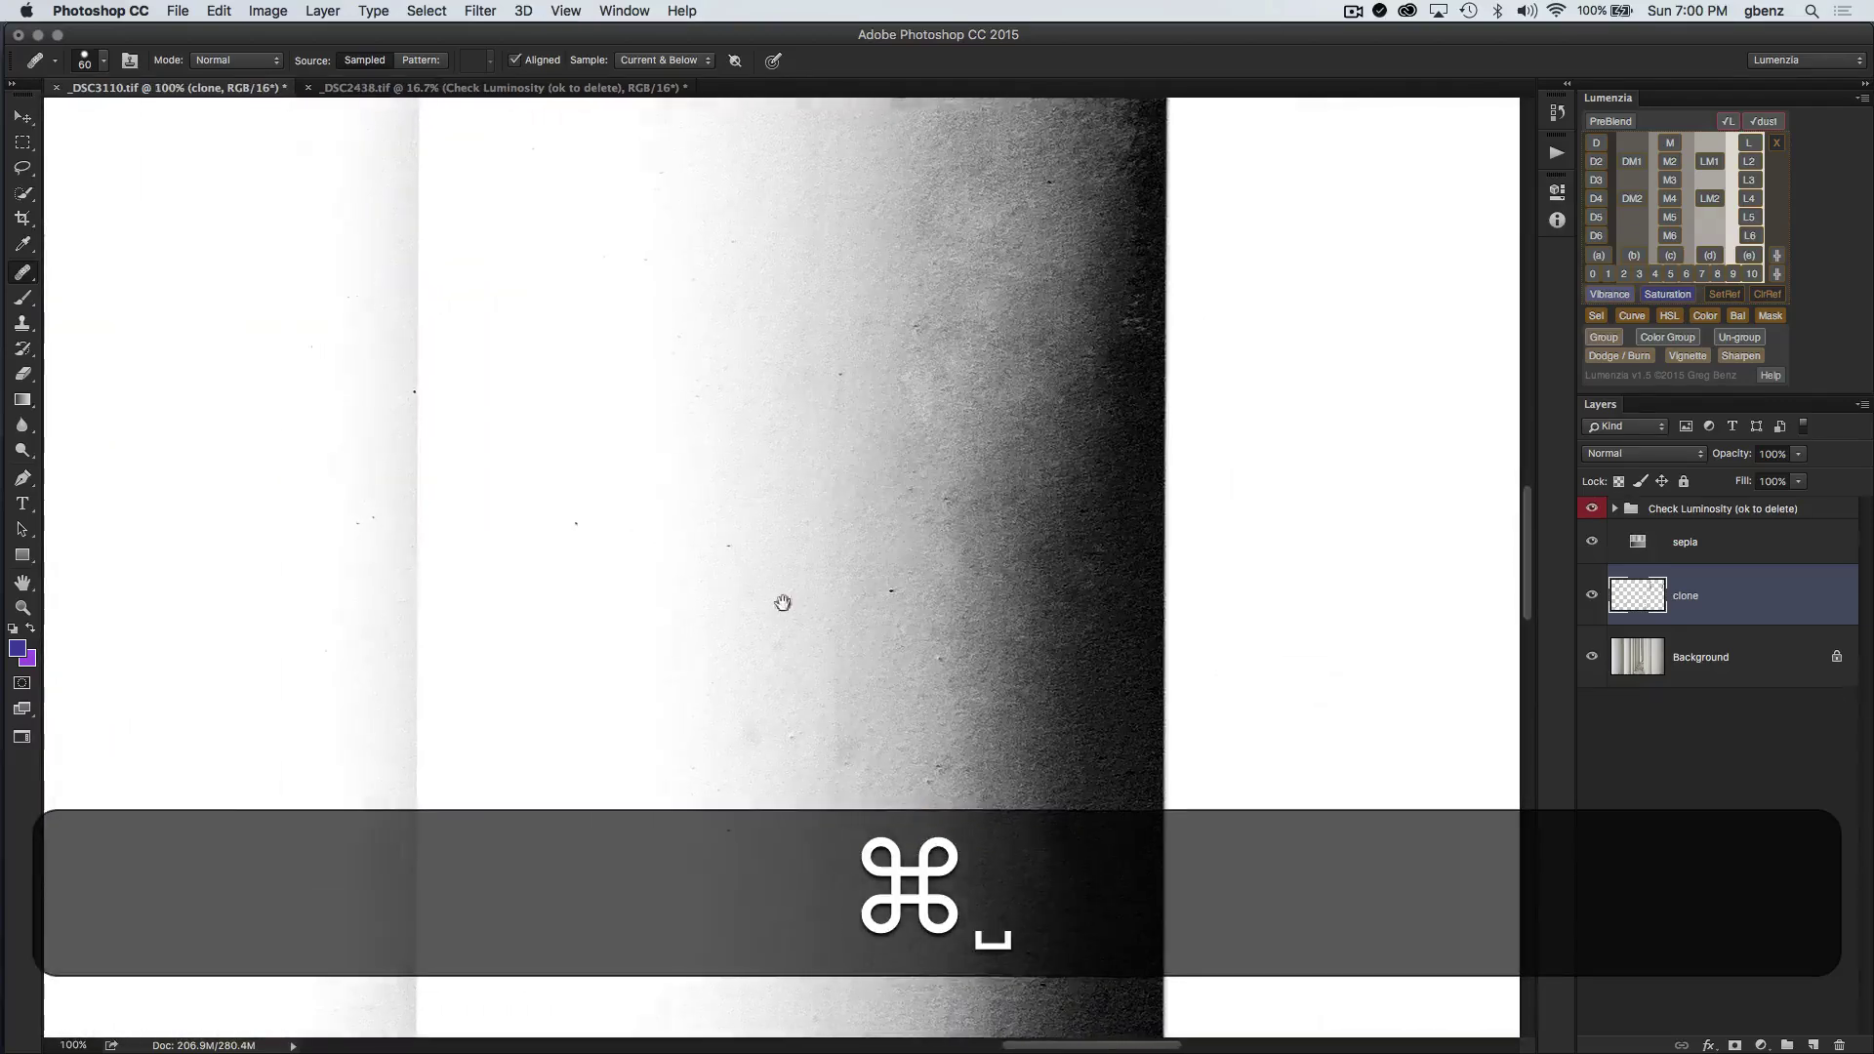
key("super+equal")
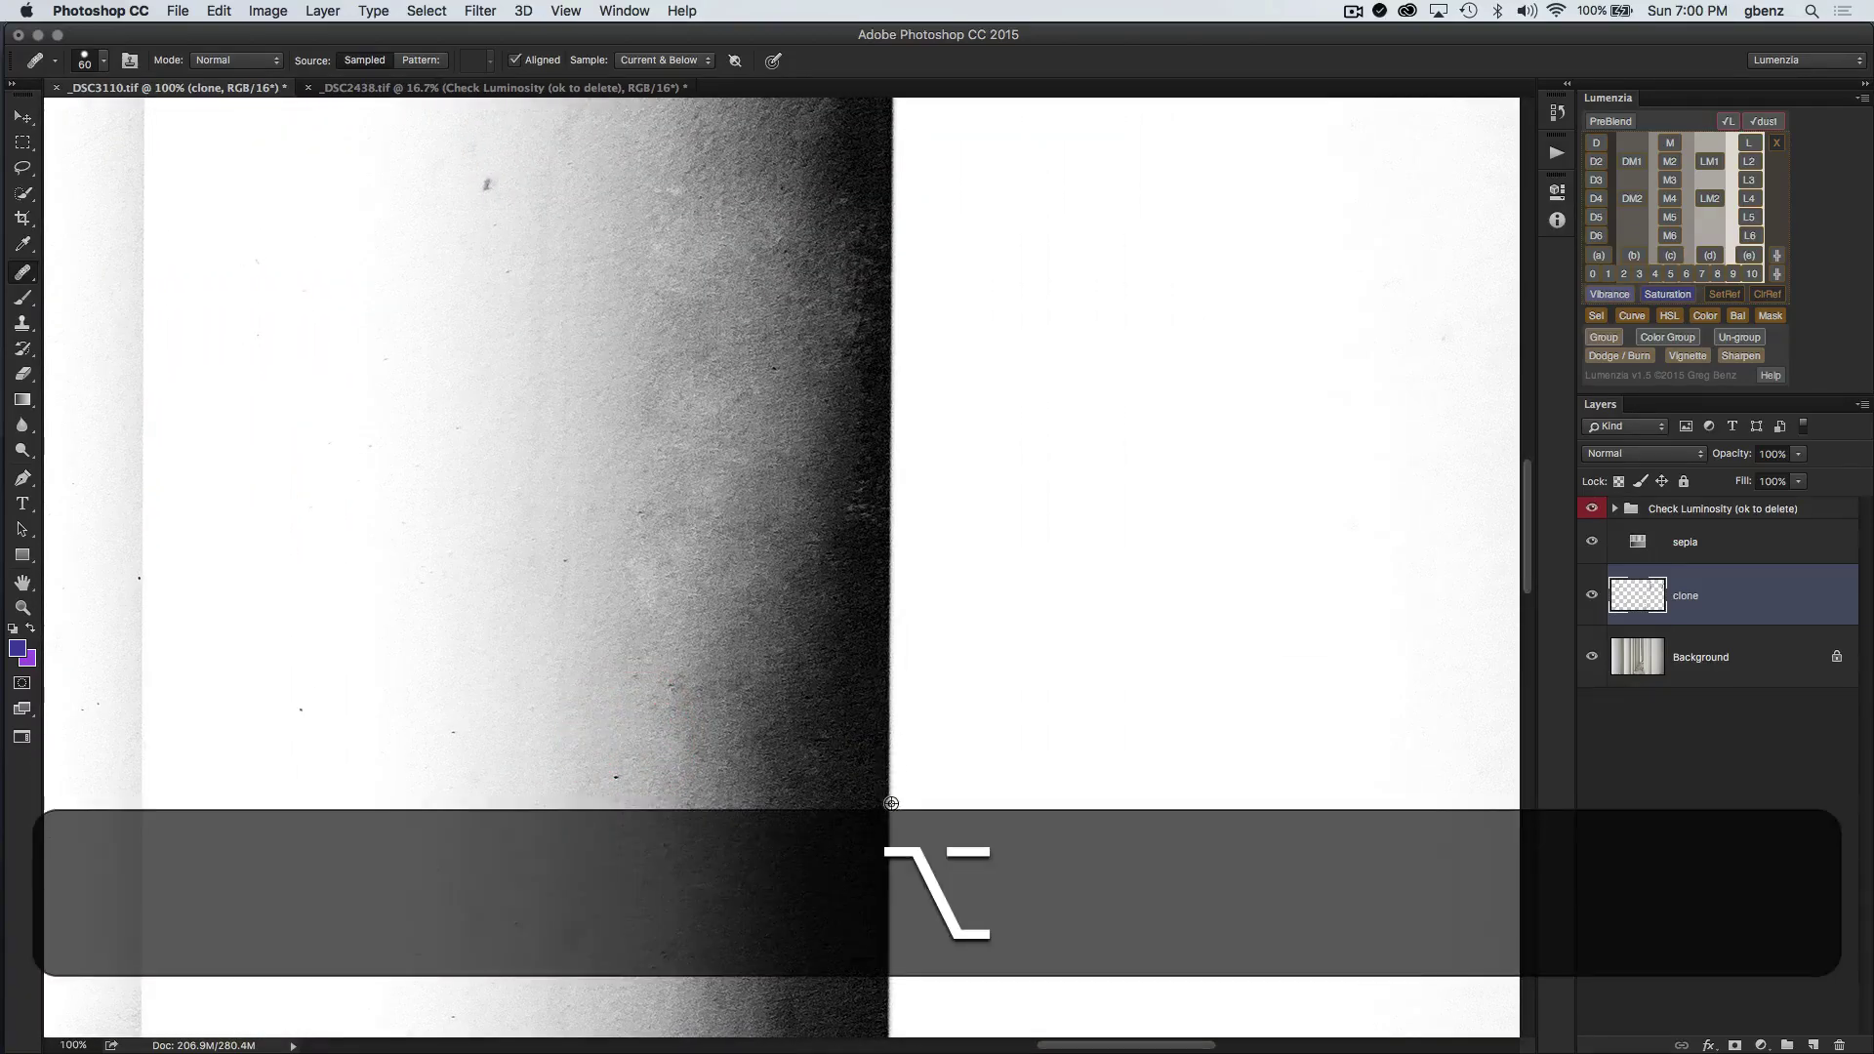
left_click(889, 804, "alt")
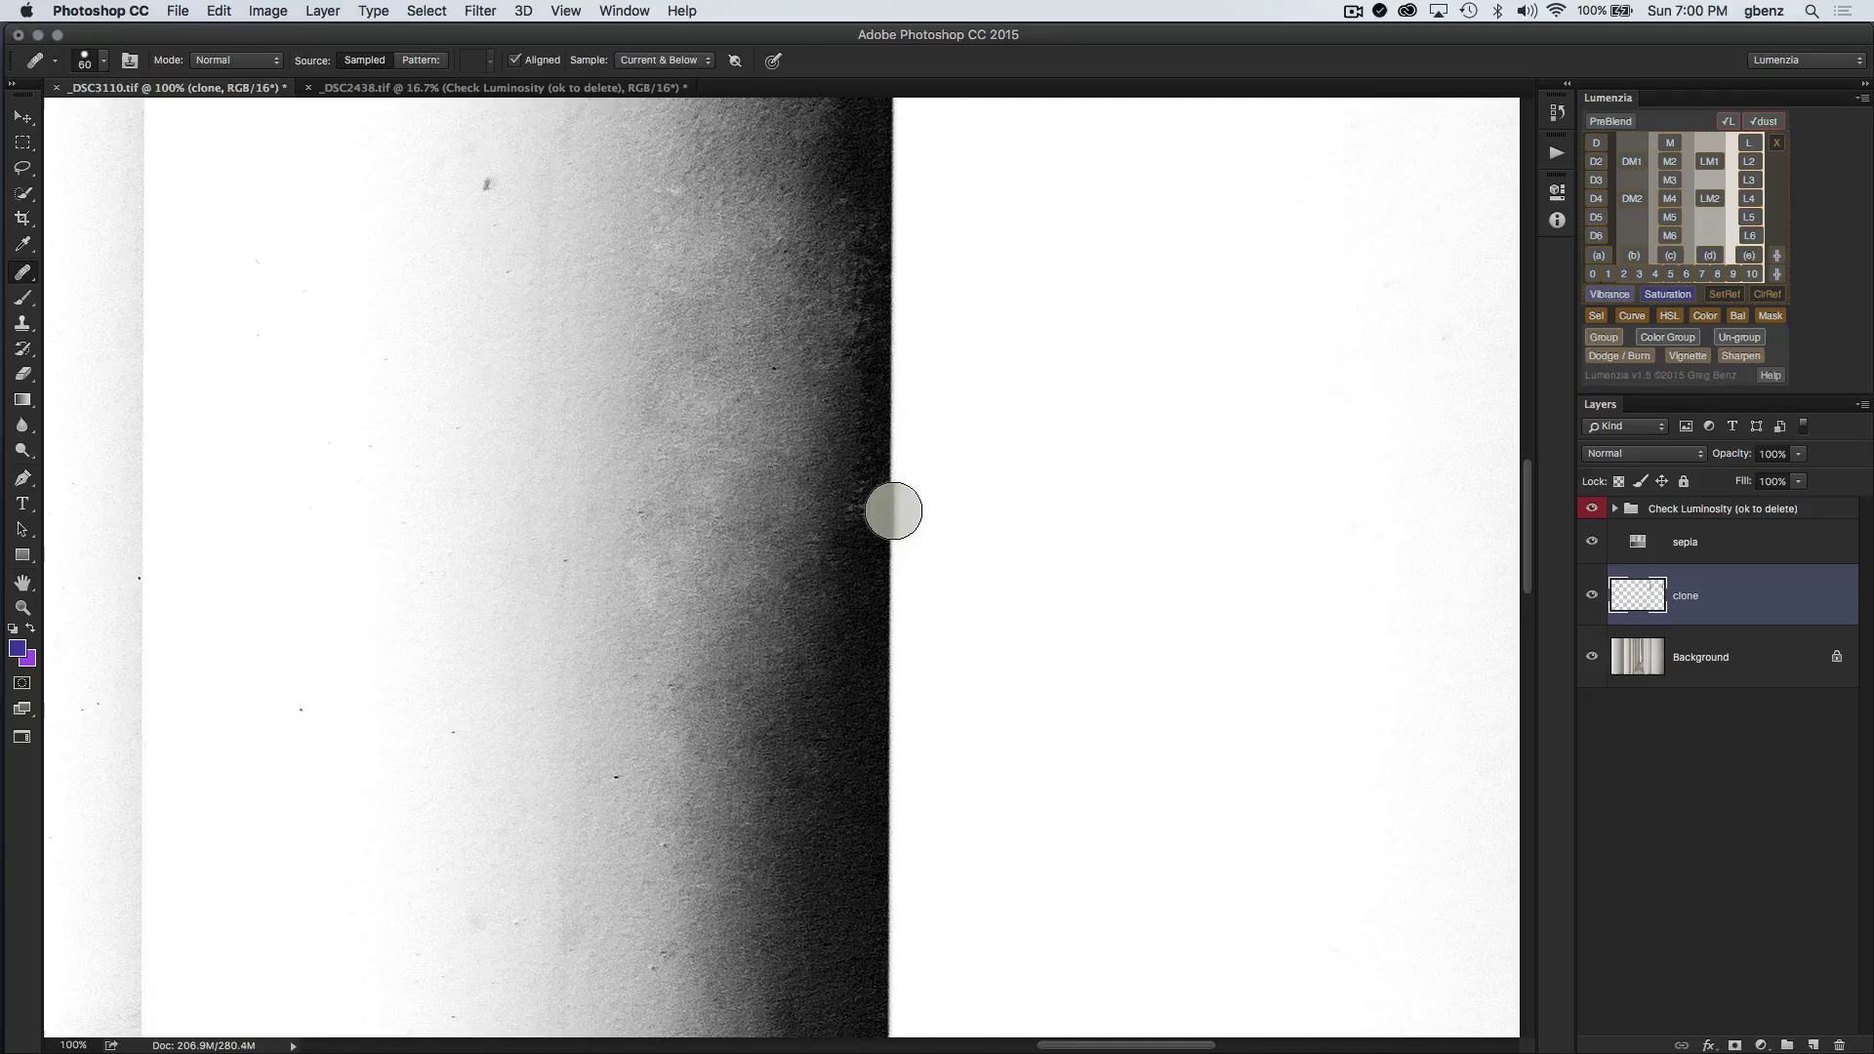
mouse_move(890, 512)
left_mouse_down()
mouse_move(858, 511)
mouse_move(817, 361)
mouse_move(824, 259)
mouse_move(853, 201)
mouse_move(829, 221)
mouse_move(860, 204)
mouse_move(878, 280)
left_mouse_up()
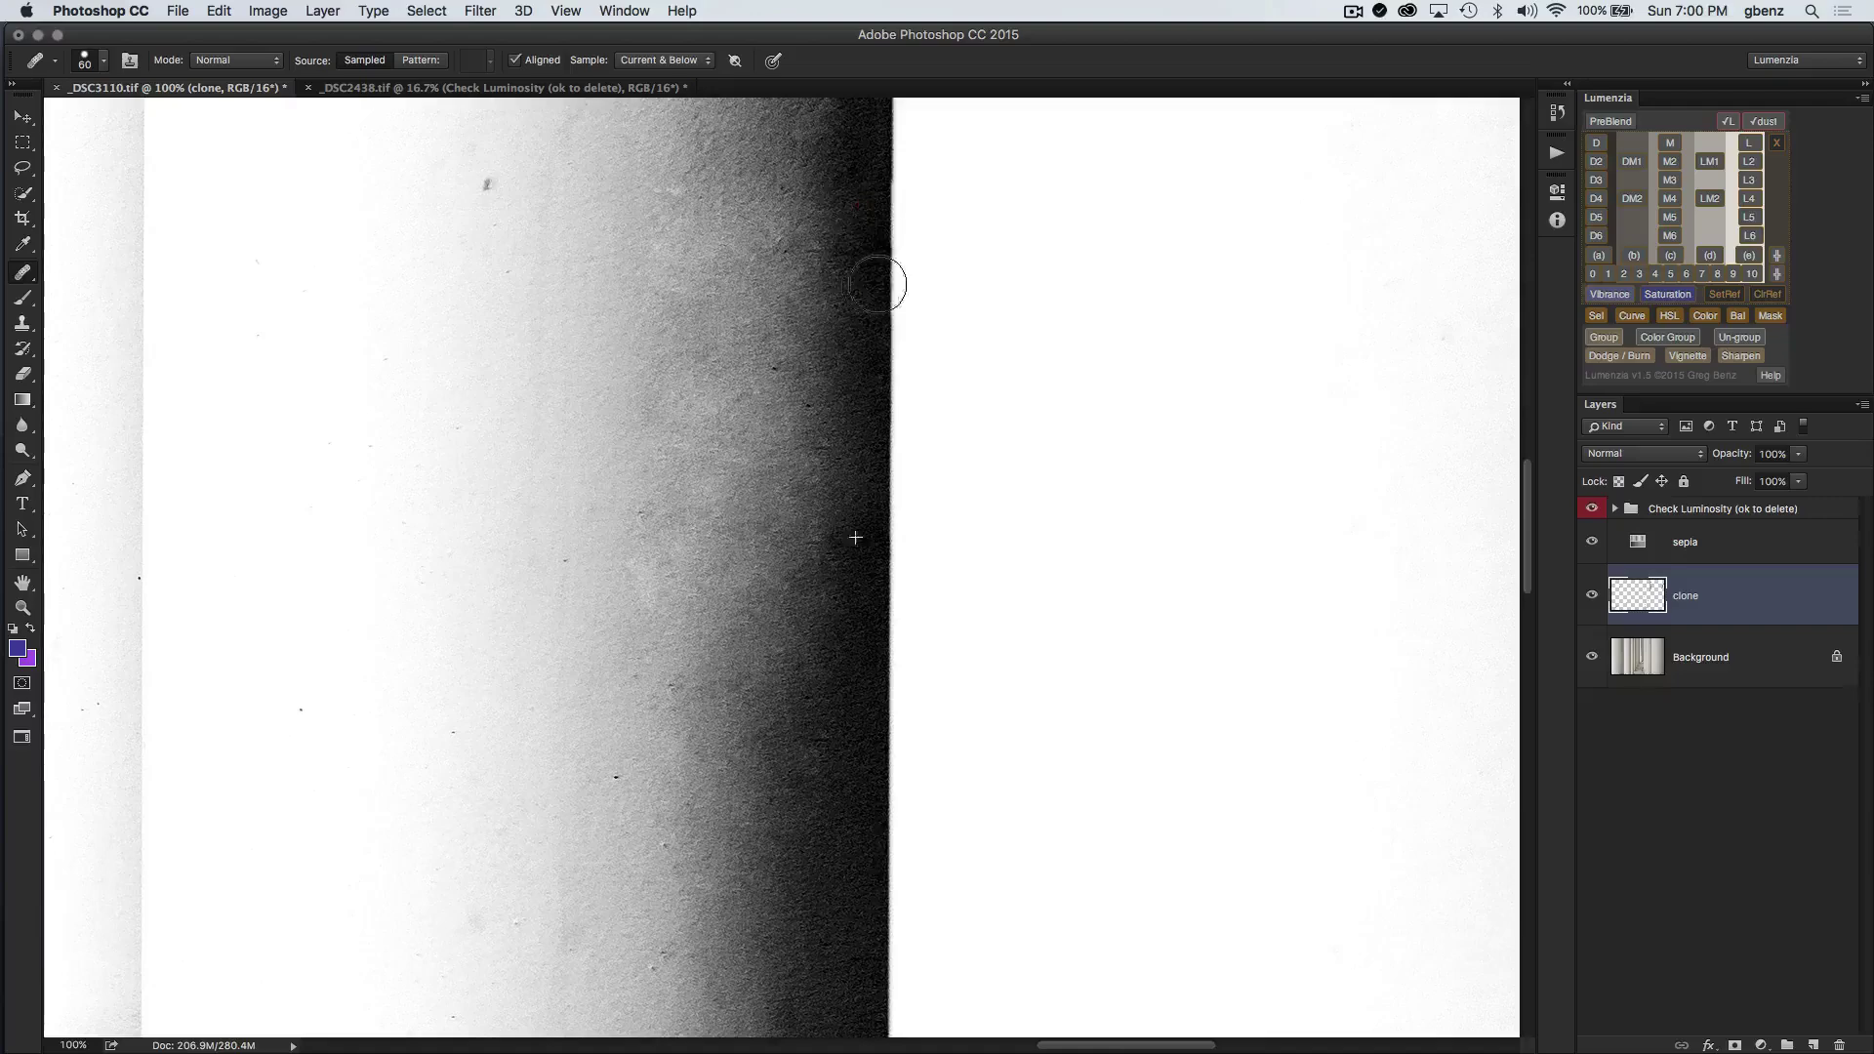
Step: Heal the blotches in the upper part of the retouched area and remove the small dark spot on the column's lighter side
key("space")
left_click_drag(819, 356, 846, 727)
left_click(694, 569)
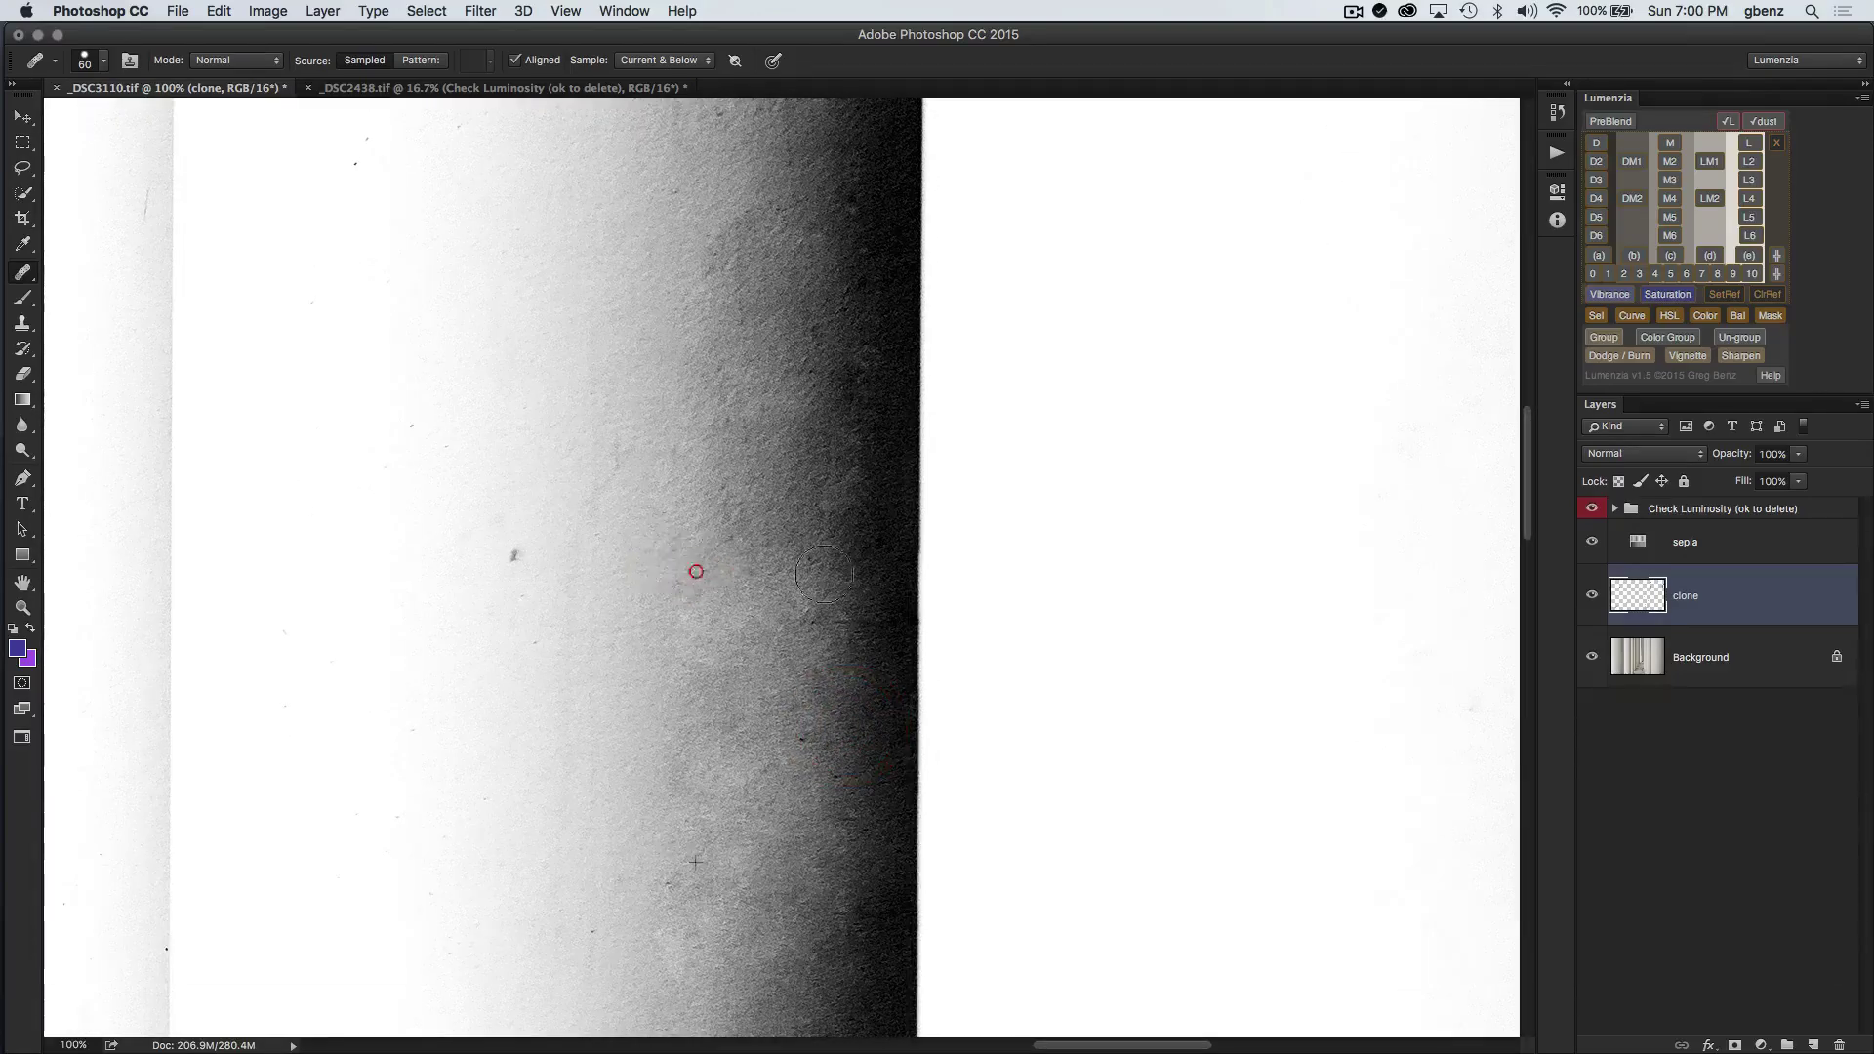
mouse_move(862, 368)
left_mouse_down()
mouse_move(833, 322)
mouse_move(839, 200)
mouse_move(816, 231)
left_mouse_up()
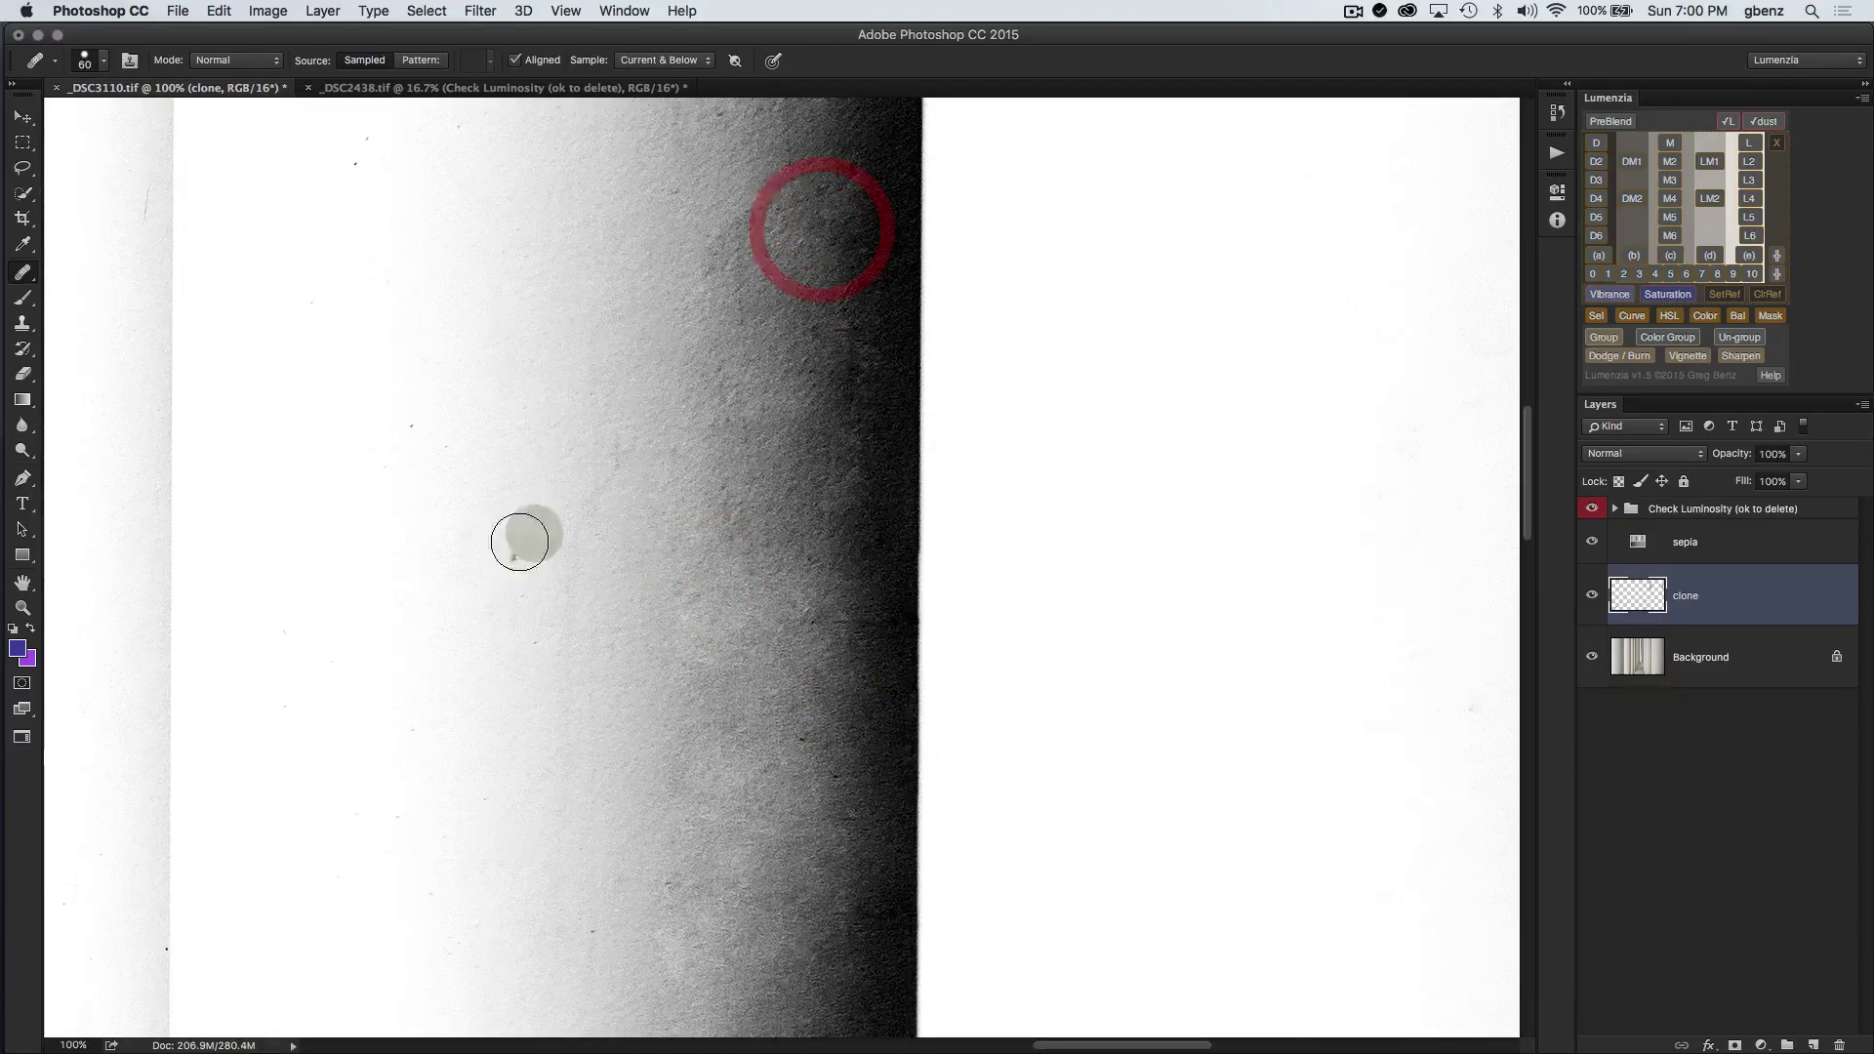
left_click(517, 552, "alt")
left_click(662, 508)
Step: Even out the remaining tonal transitions along the former stain, judging the blend against the whole column
key("super")
key("super+minus")
key("super+minus")
key("super+minus")
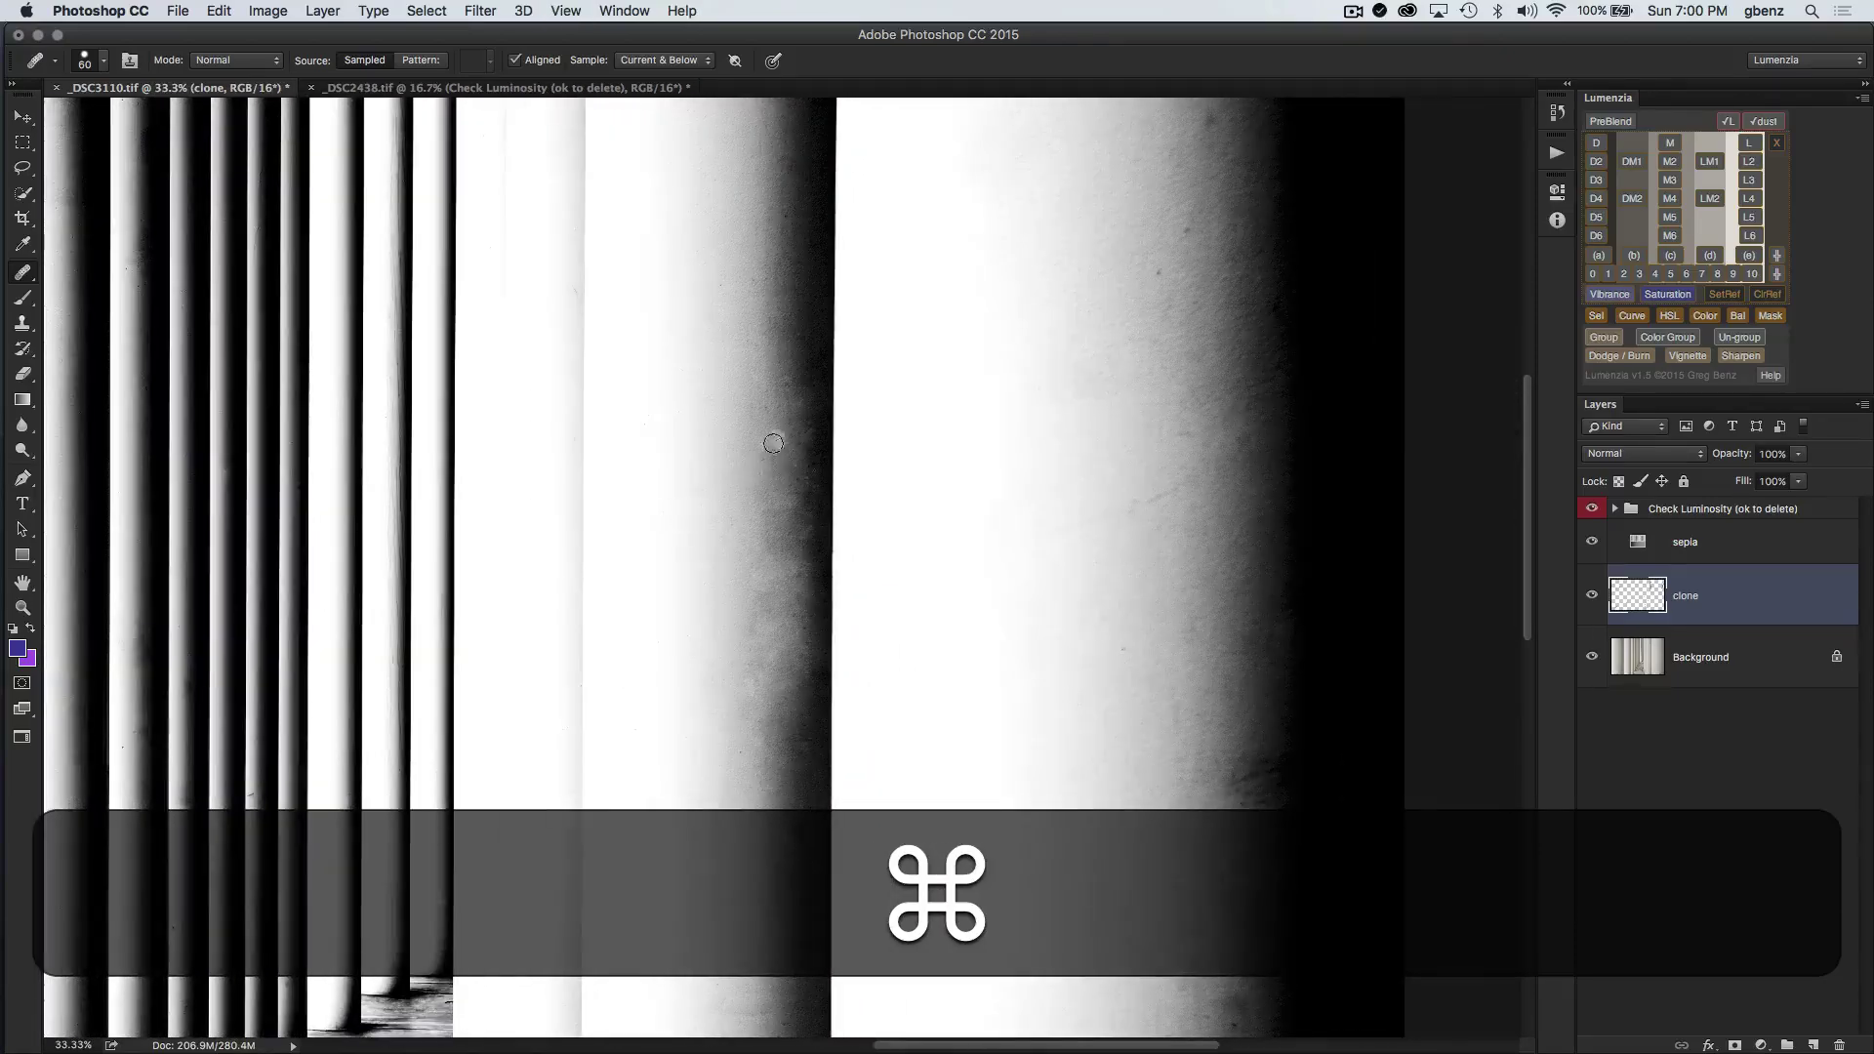
left_click(767, 629)
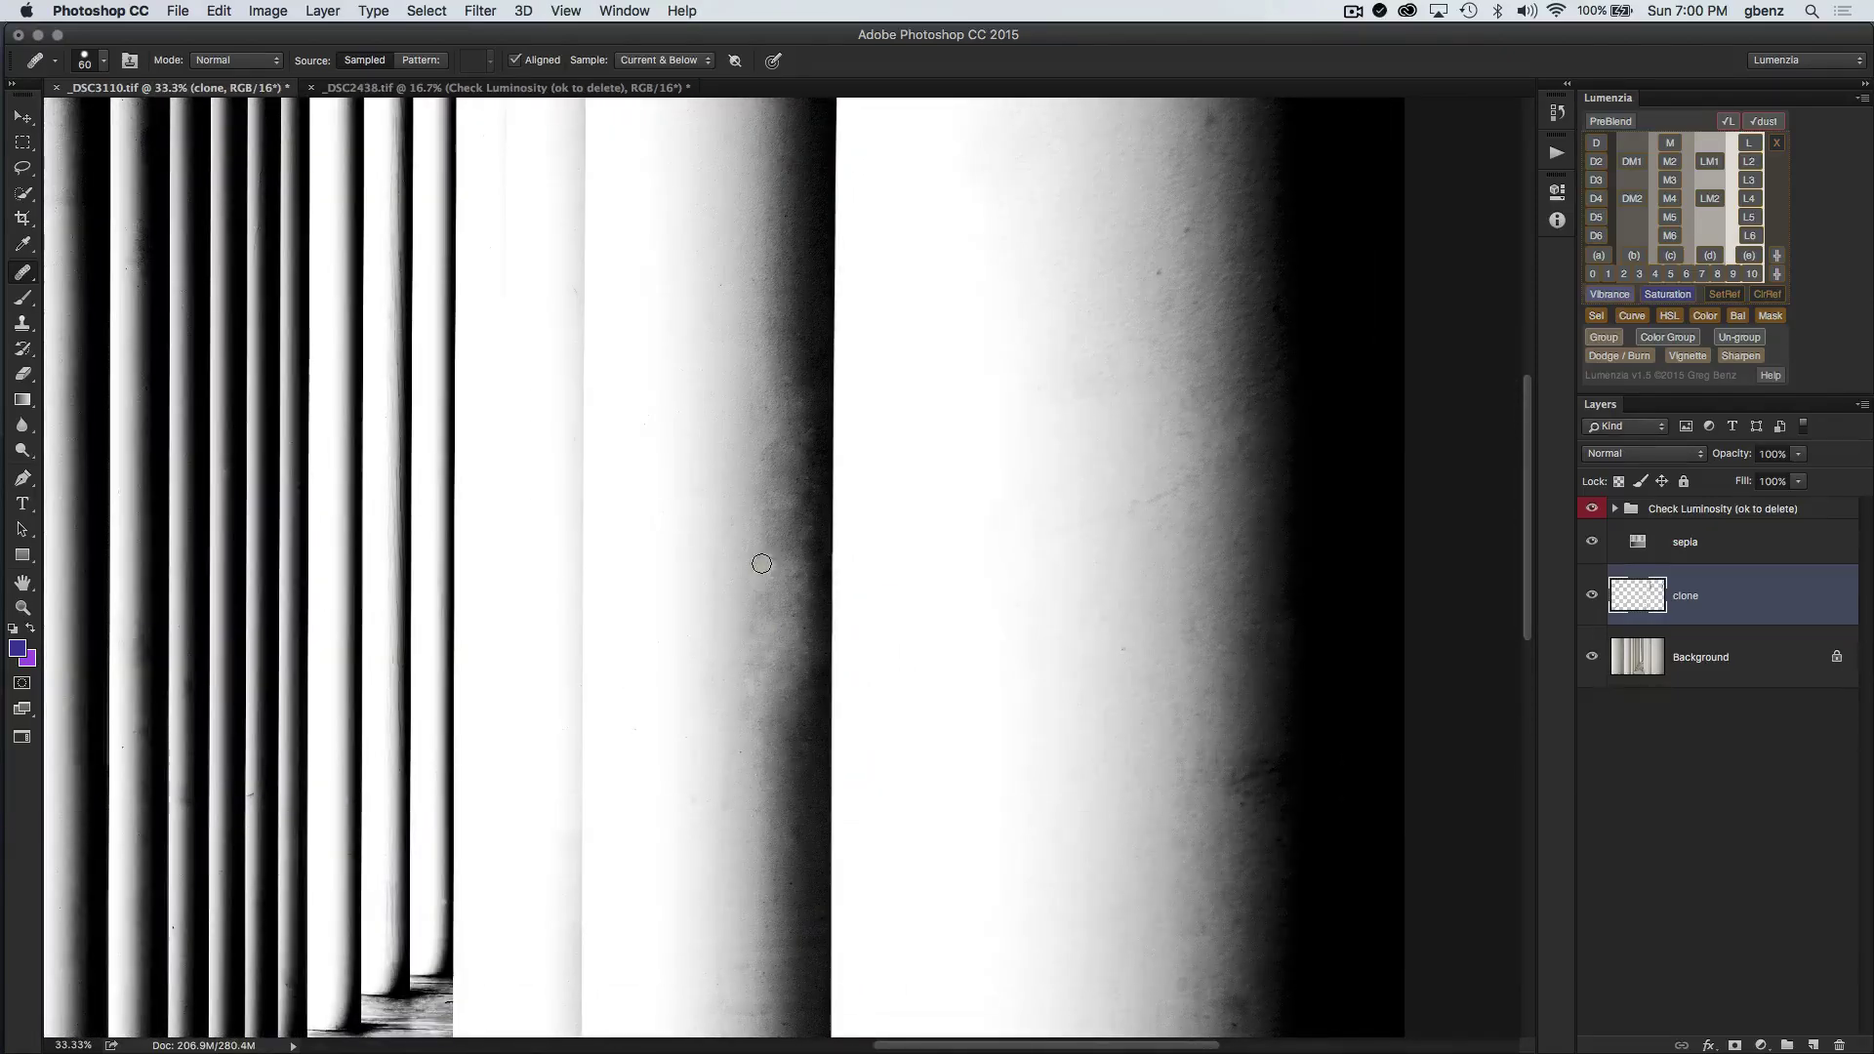
mouse_move(751, 709)
left_mouse_down()
mouse_move(772, 673)
mouse_move(752, 675)
mouse_move(770, 682)
mouse_move(762, 621)
mouse_move(745, 621)
mouse_move(756, 569)
mouse_move(766, 619)
left_mouse_up()
key("alt")
left_click(757, 606, "alt")
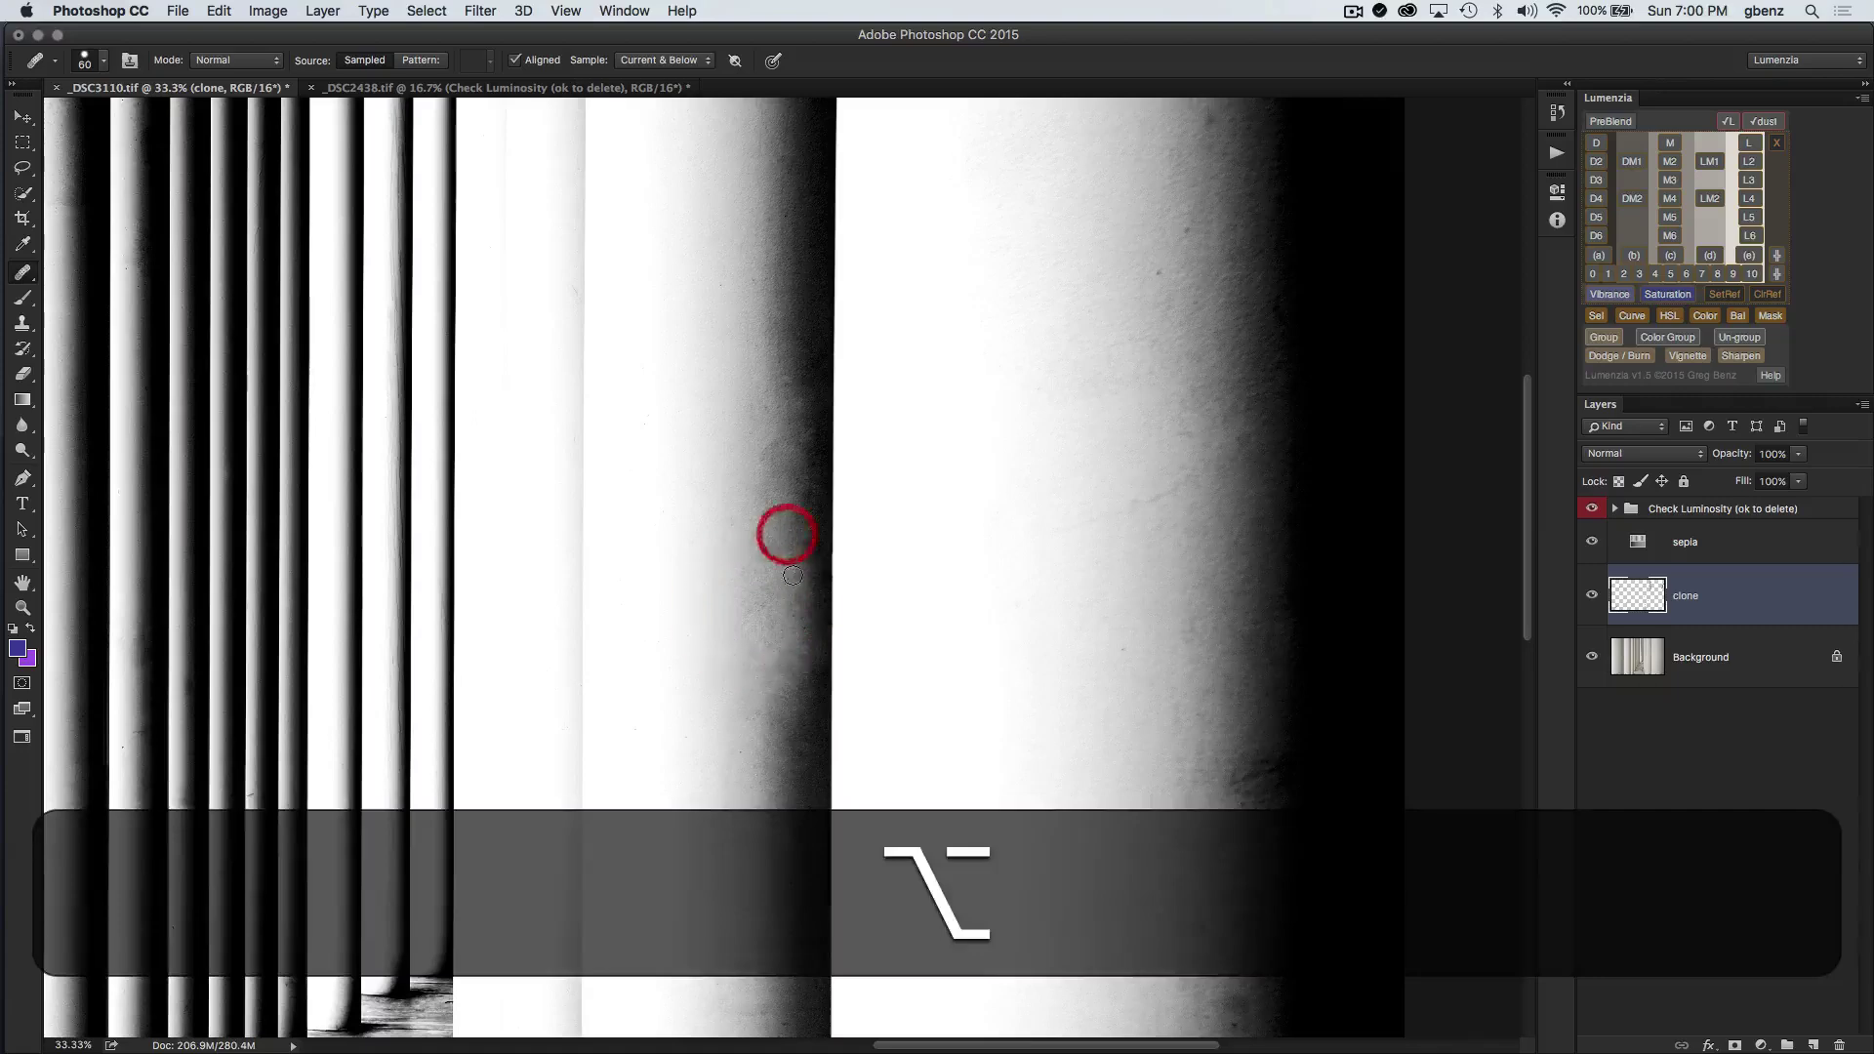
Step: Compare the column with and without the clone layer, both in the luminosity preview and with the Check Luminosity group hidden
left_click(1592, 598)
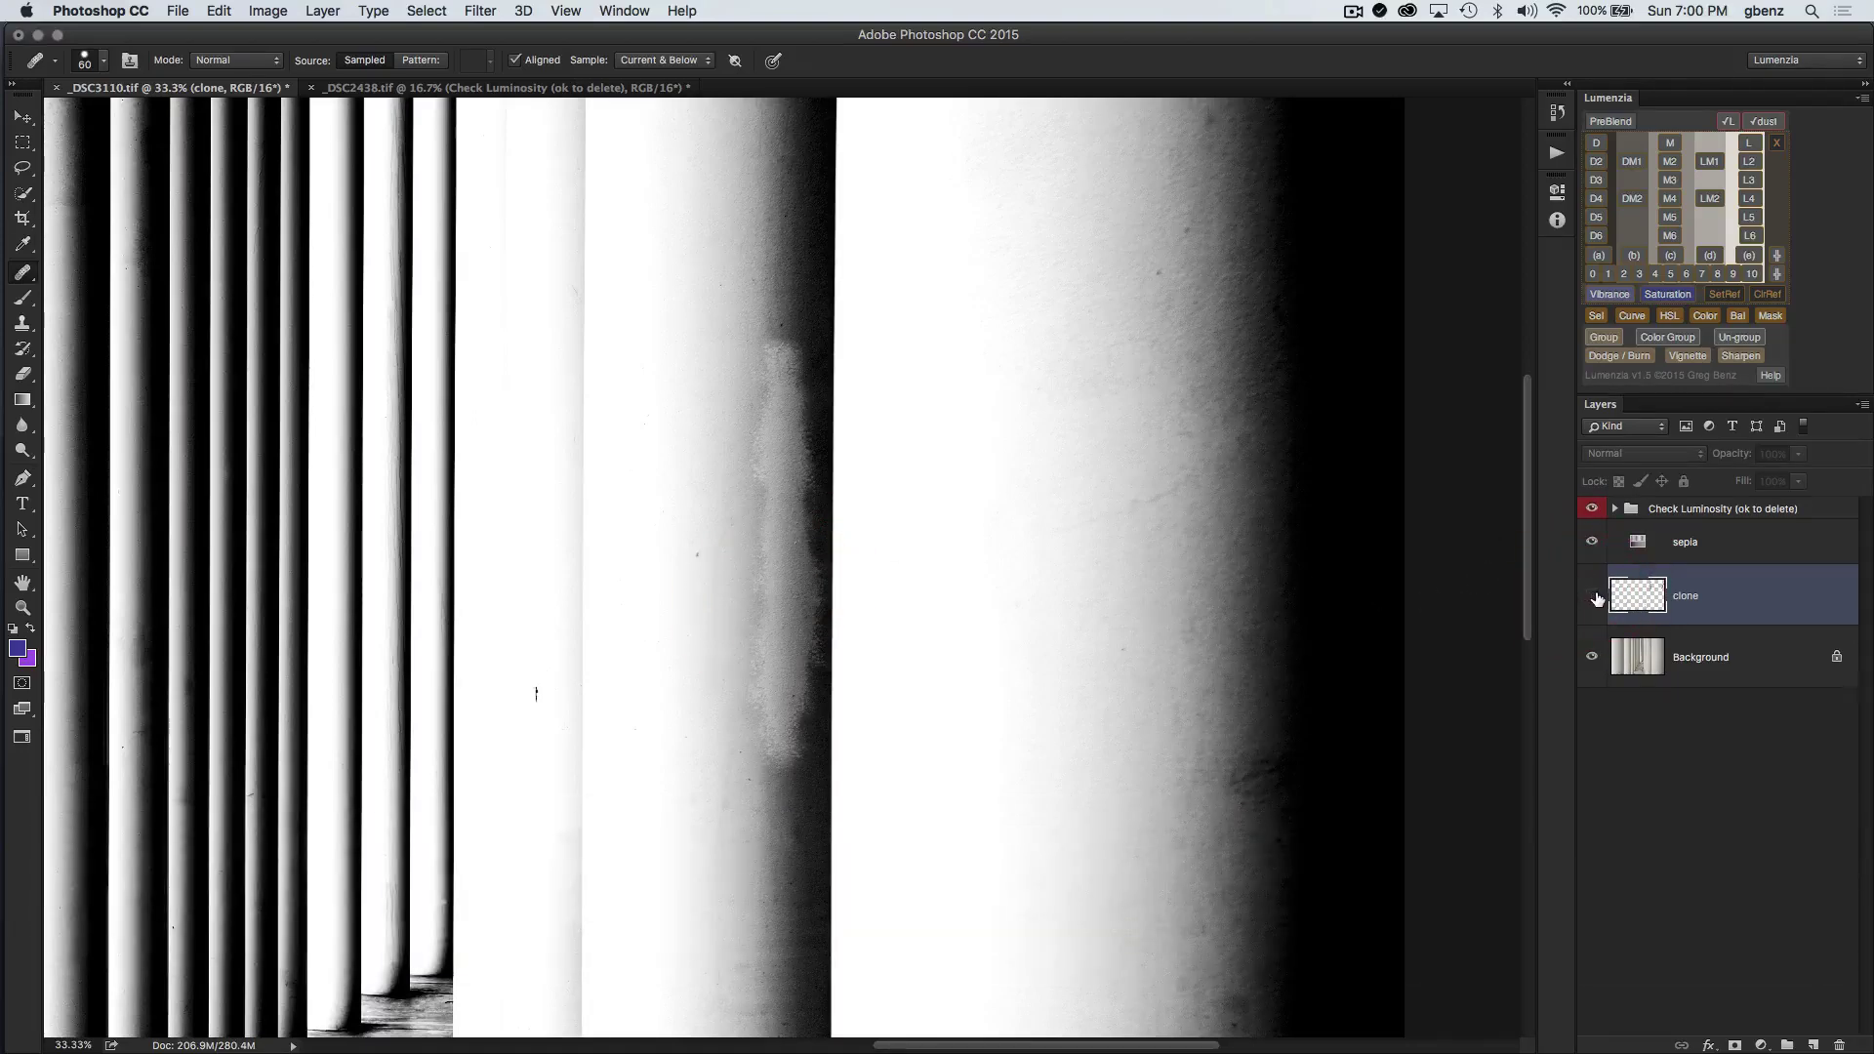
left_click(1593, 597)
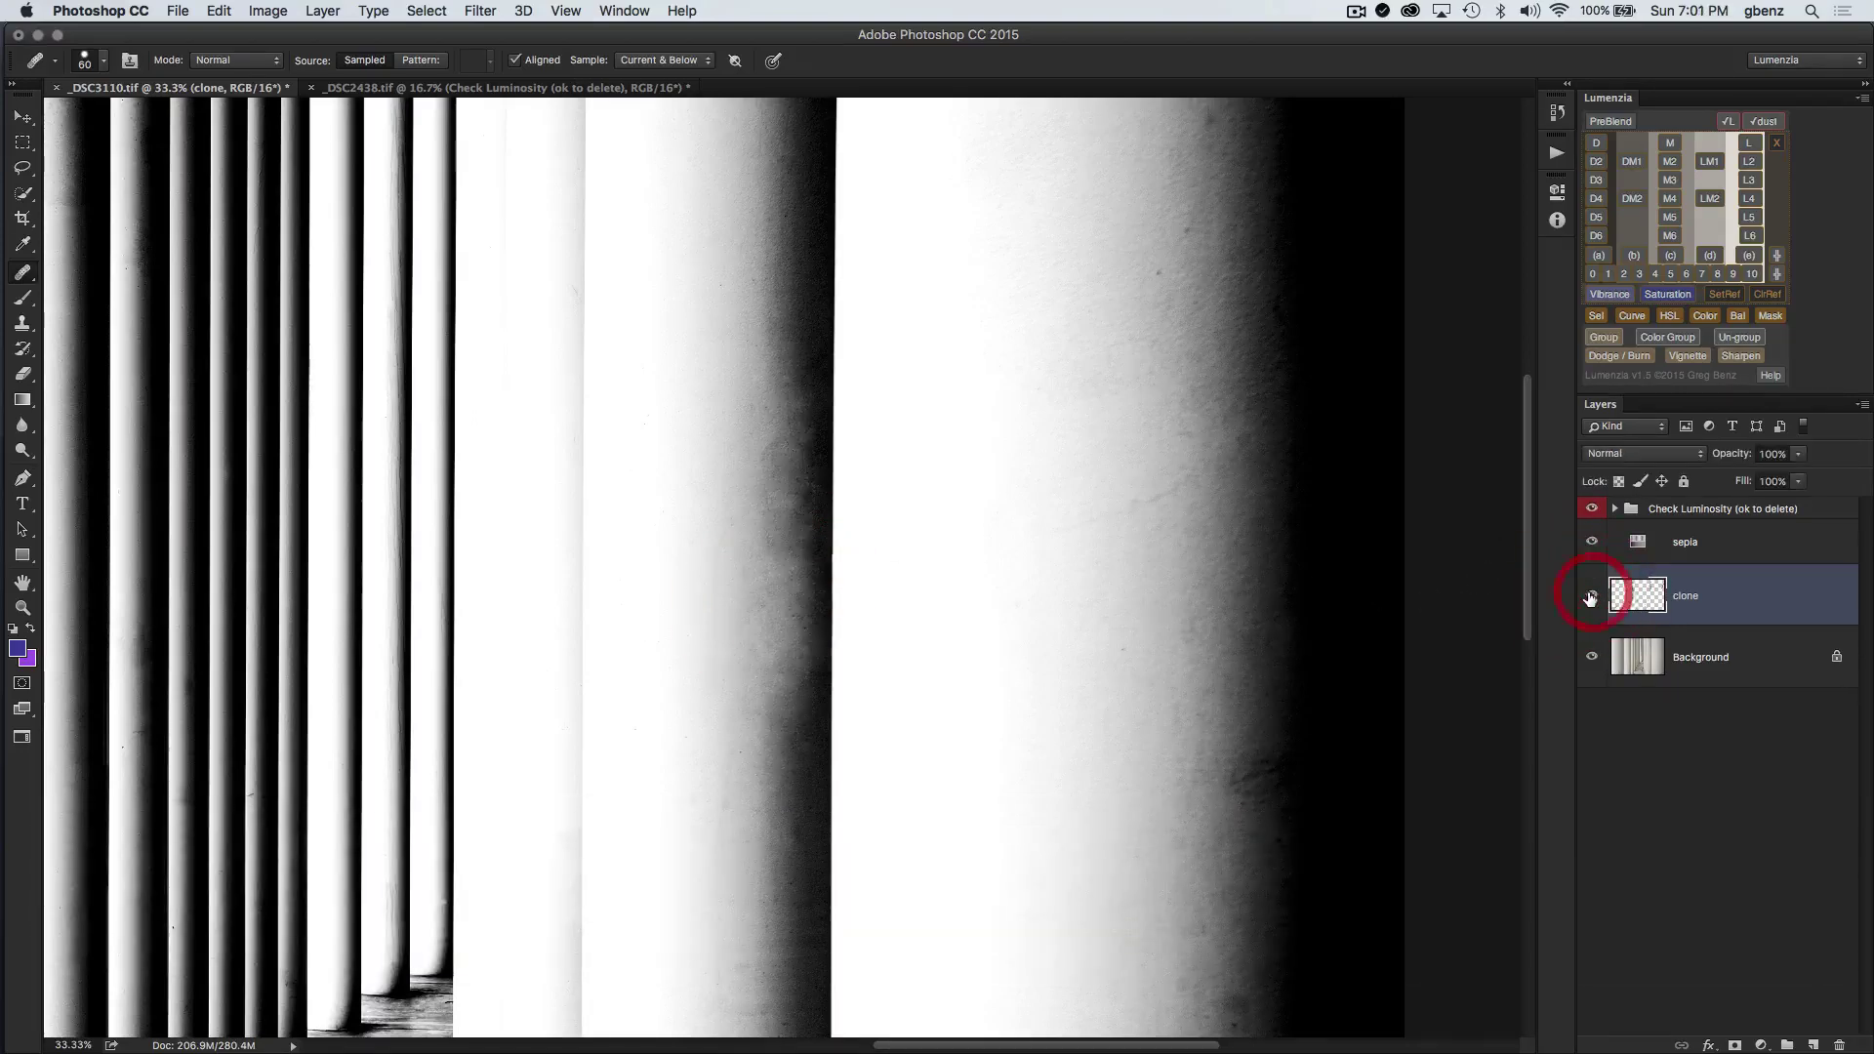
left_click(1591, 510)
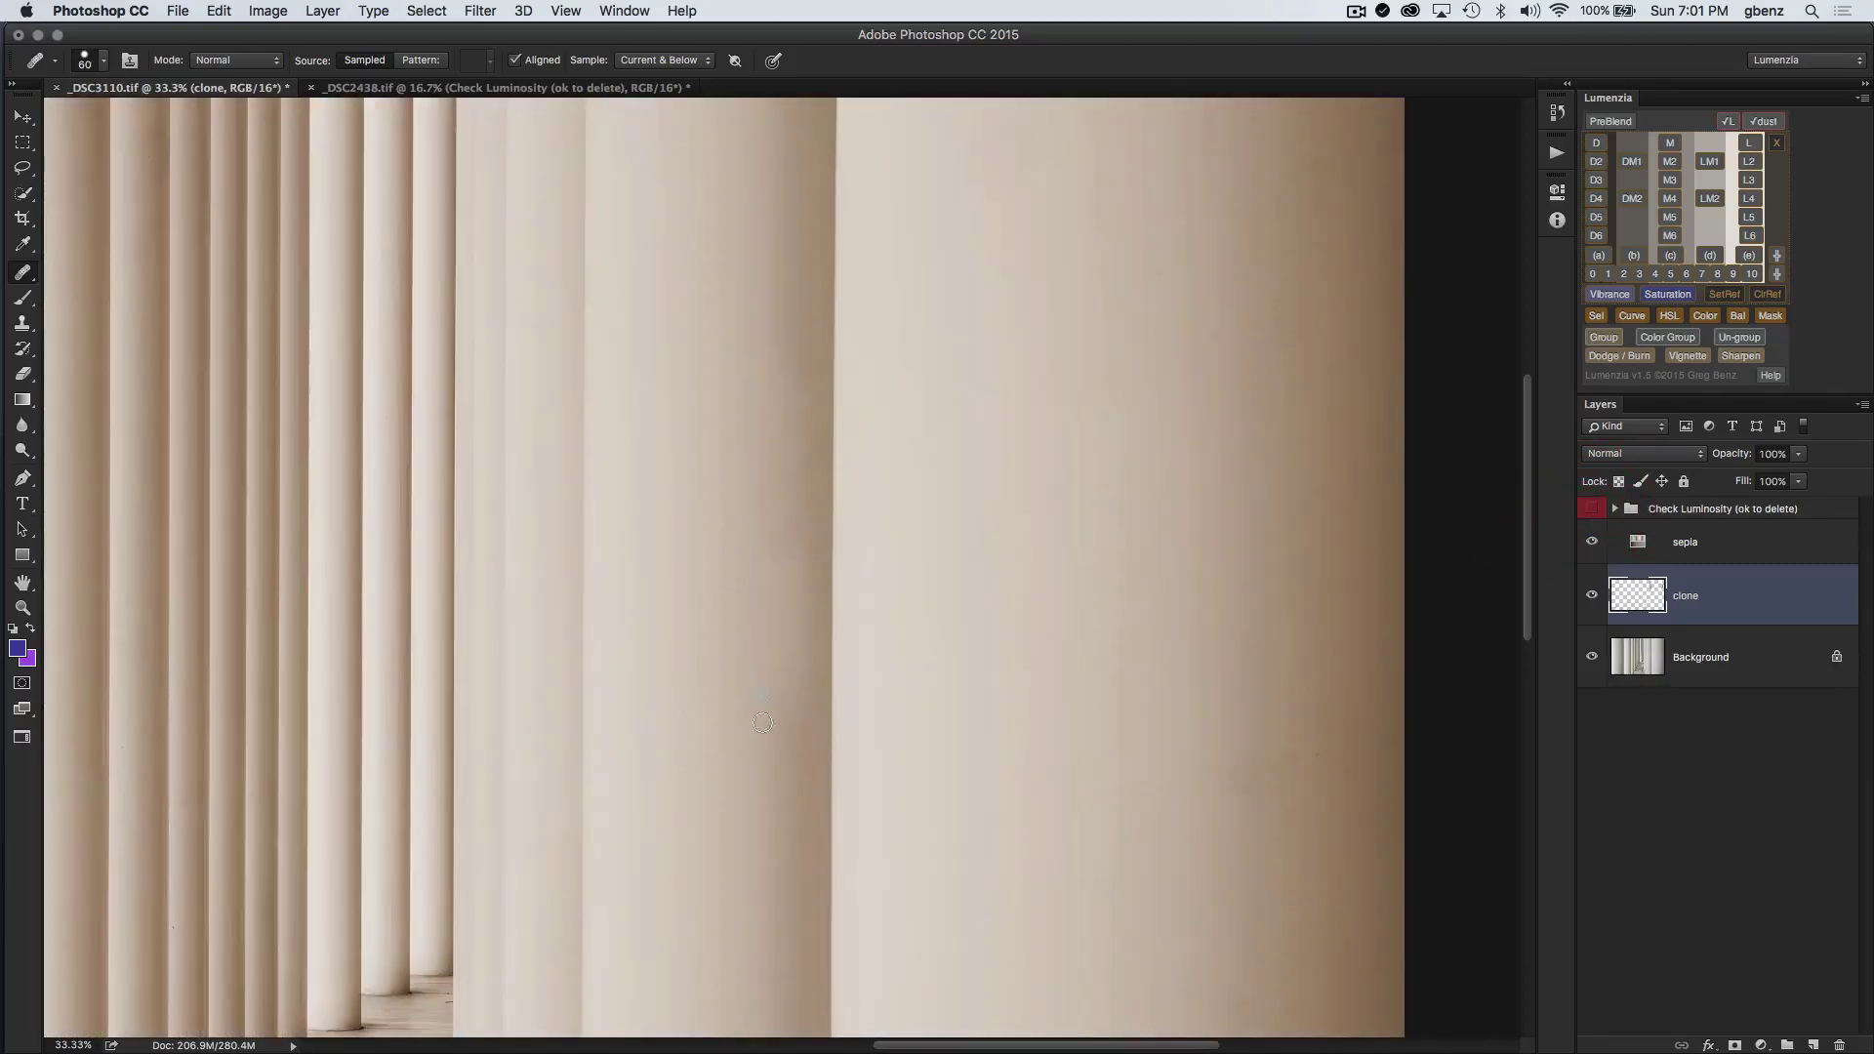
left_click(1591, 597)
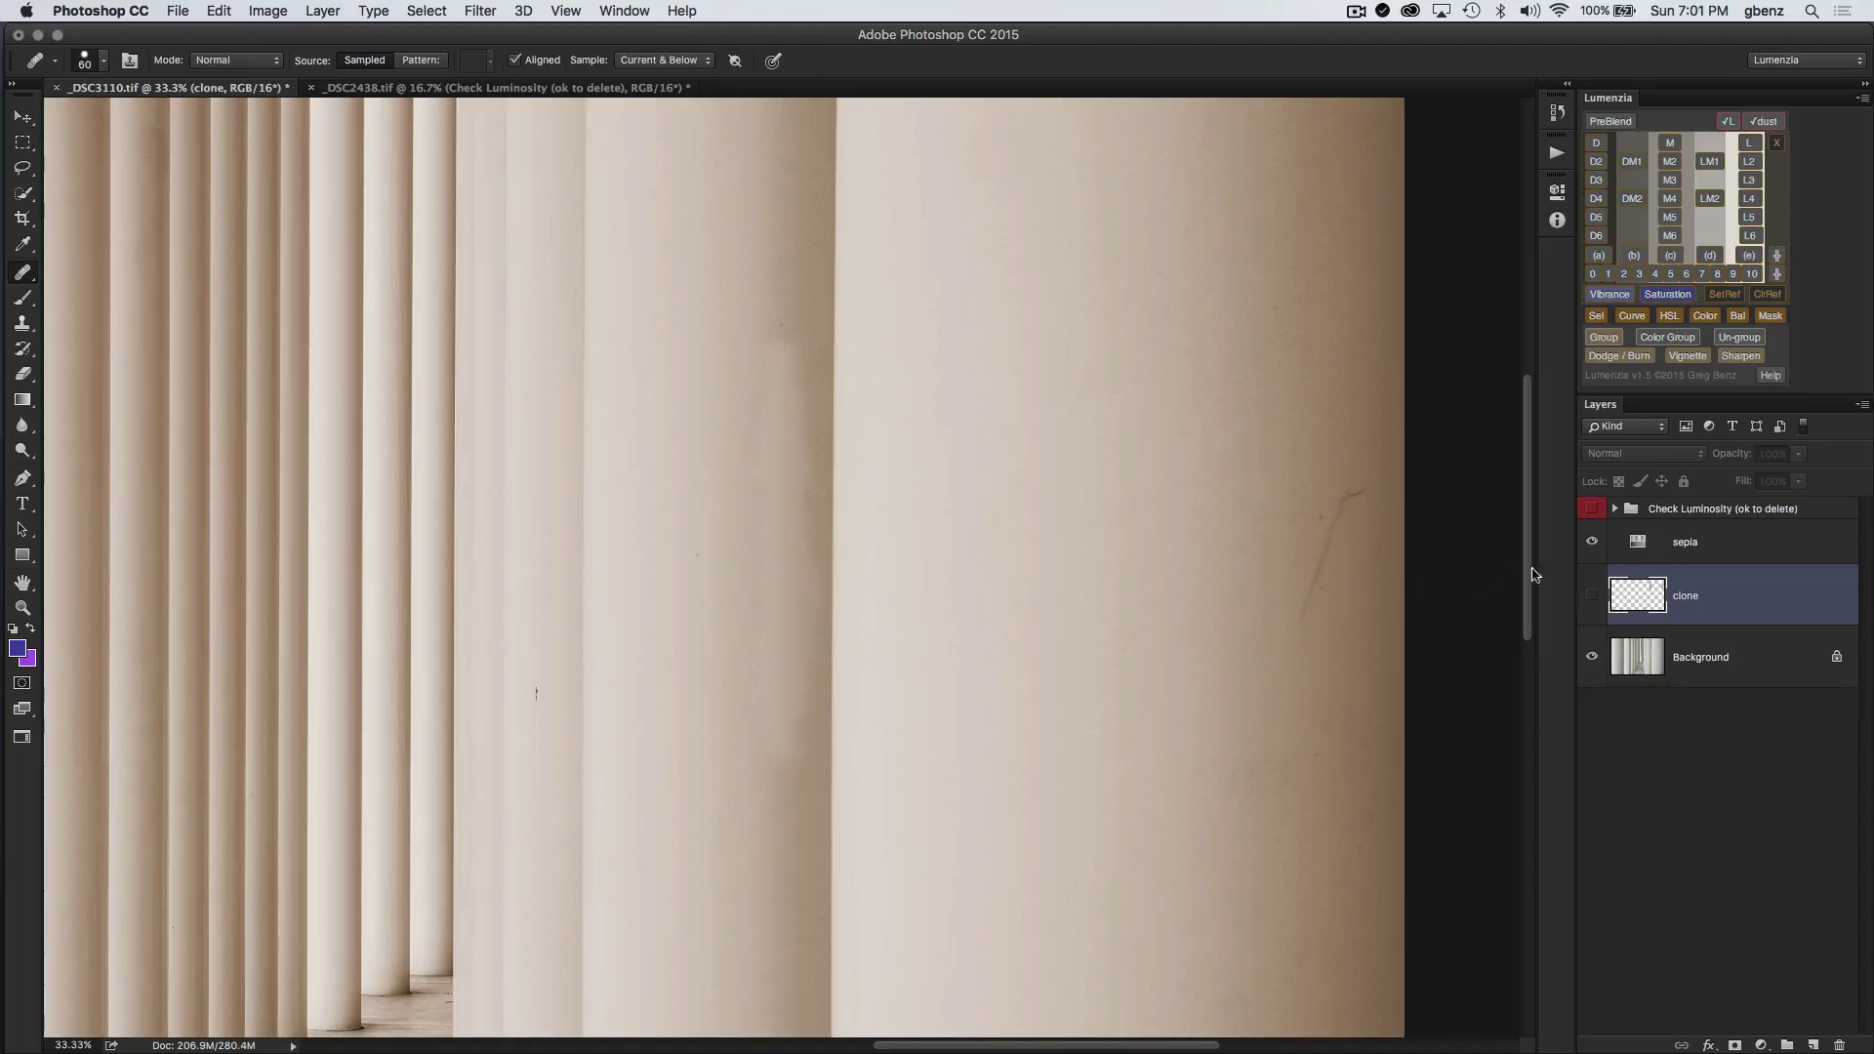
left_click(1592, 595)
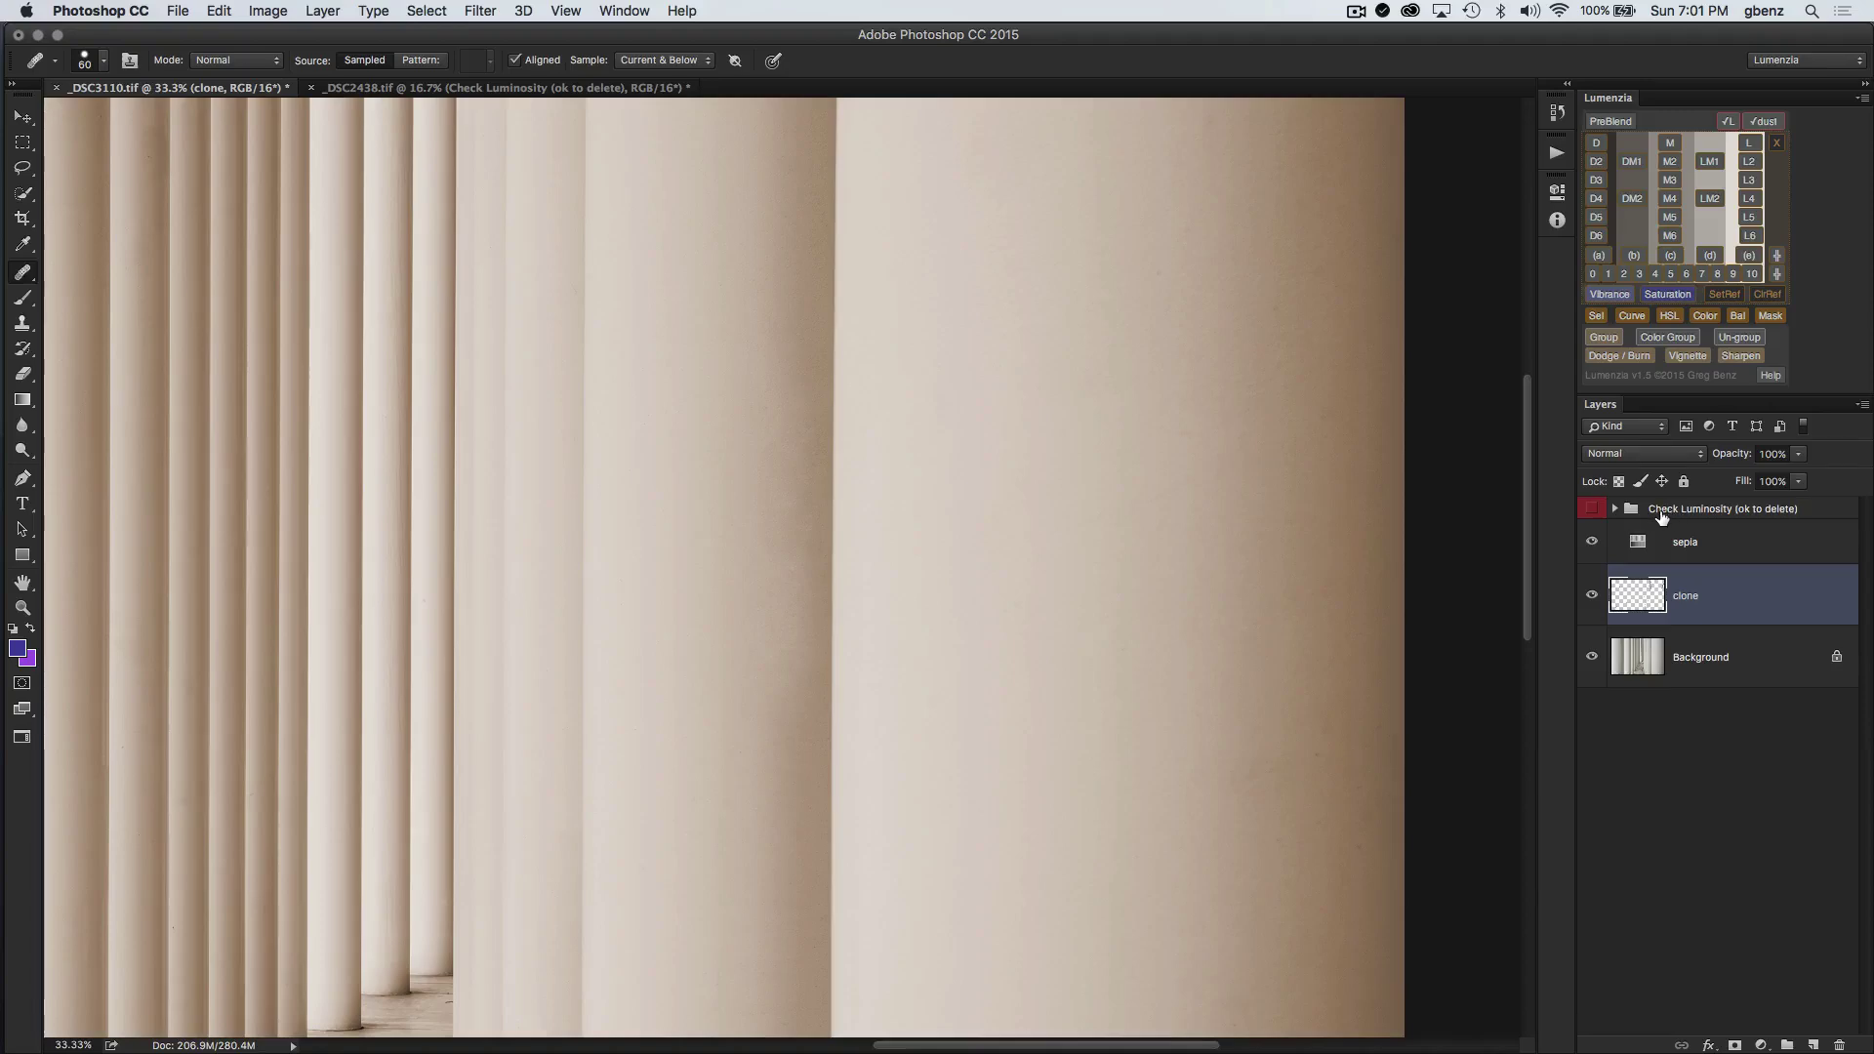
Step: Check the whole image for remaining blemishes with the Check Luminosity group shown, and hide the group again
key("super+0")
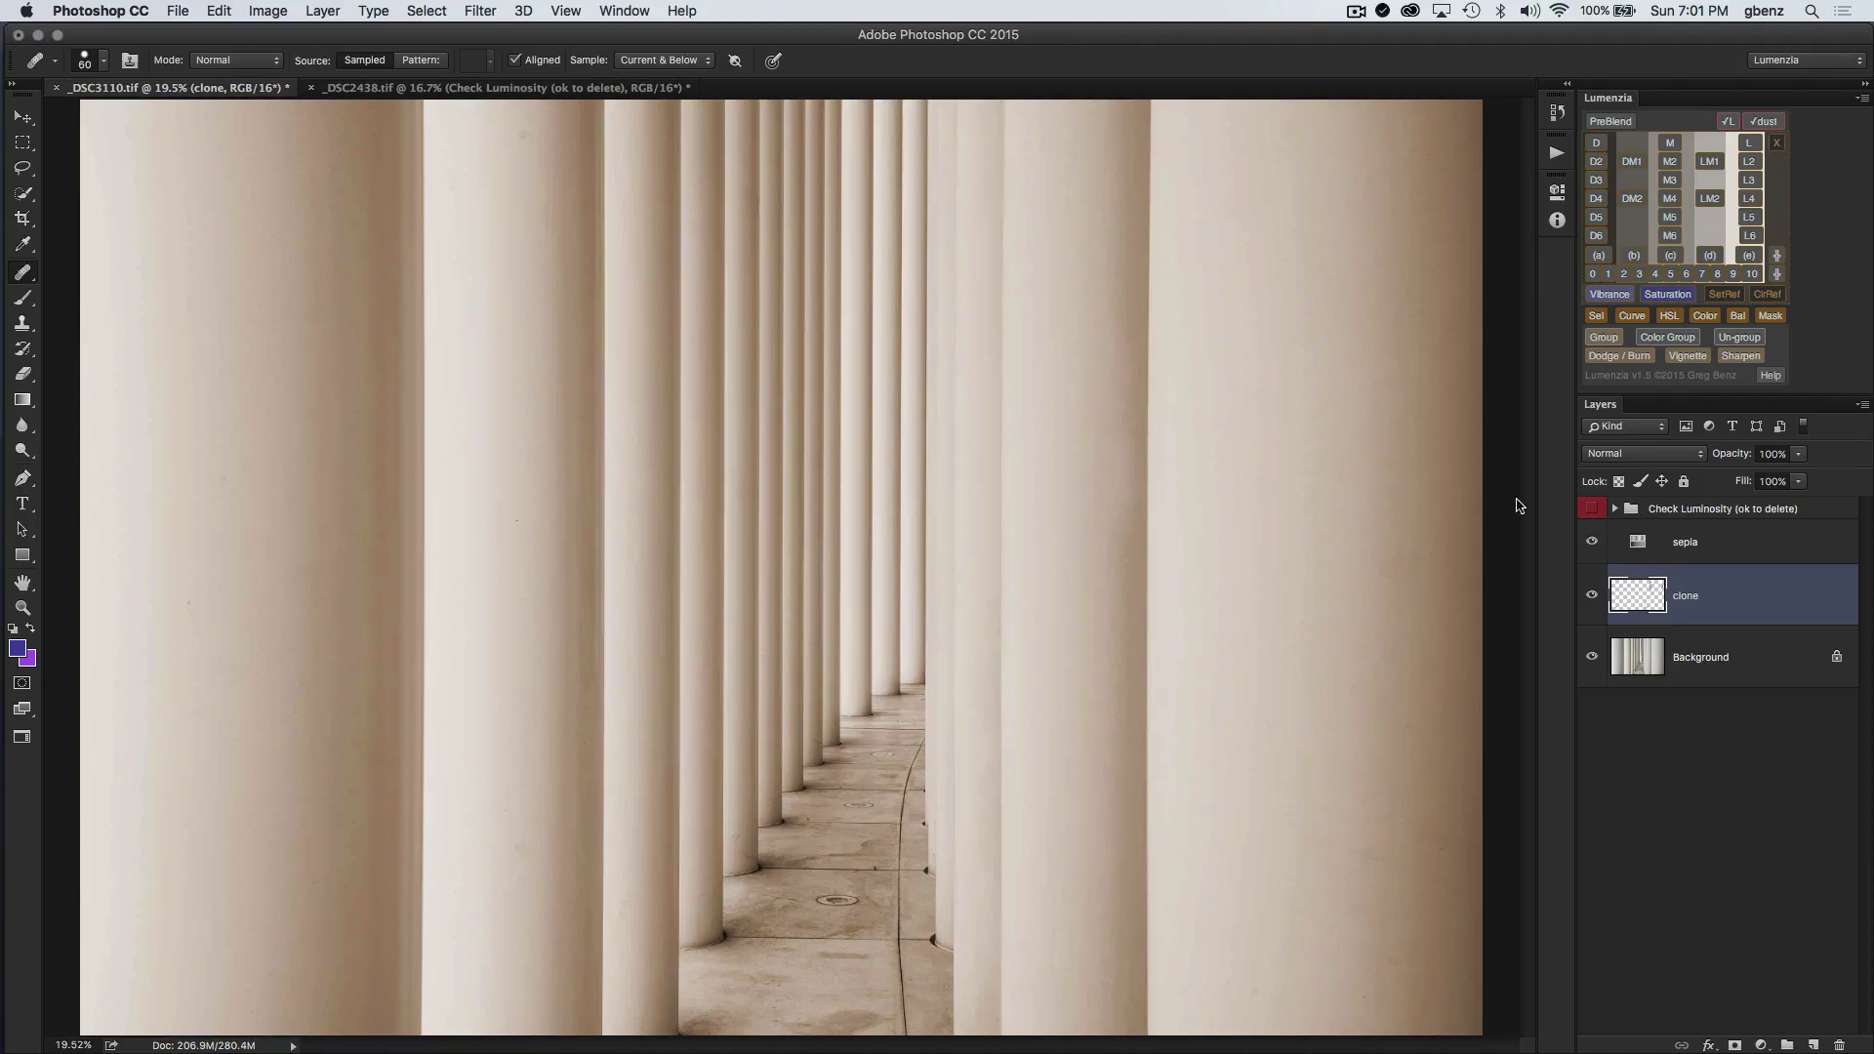
left_click(1592, 508)
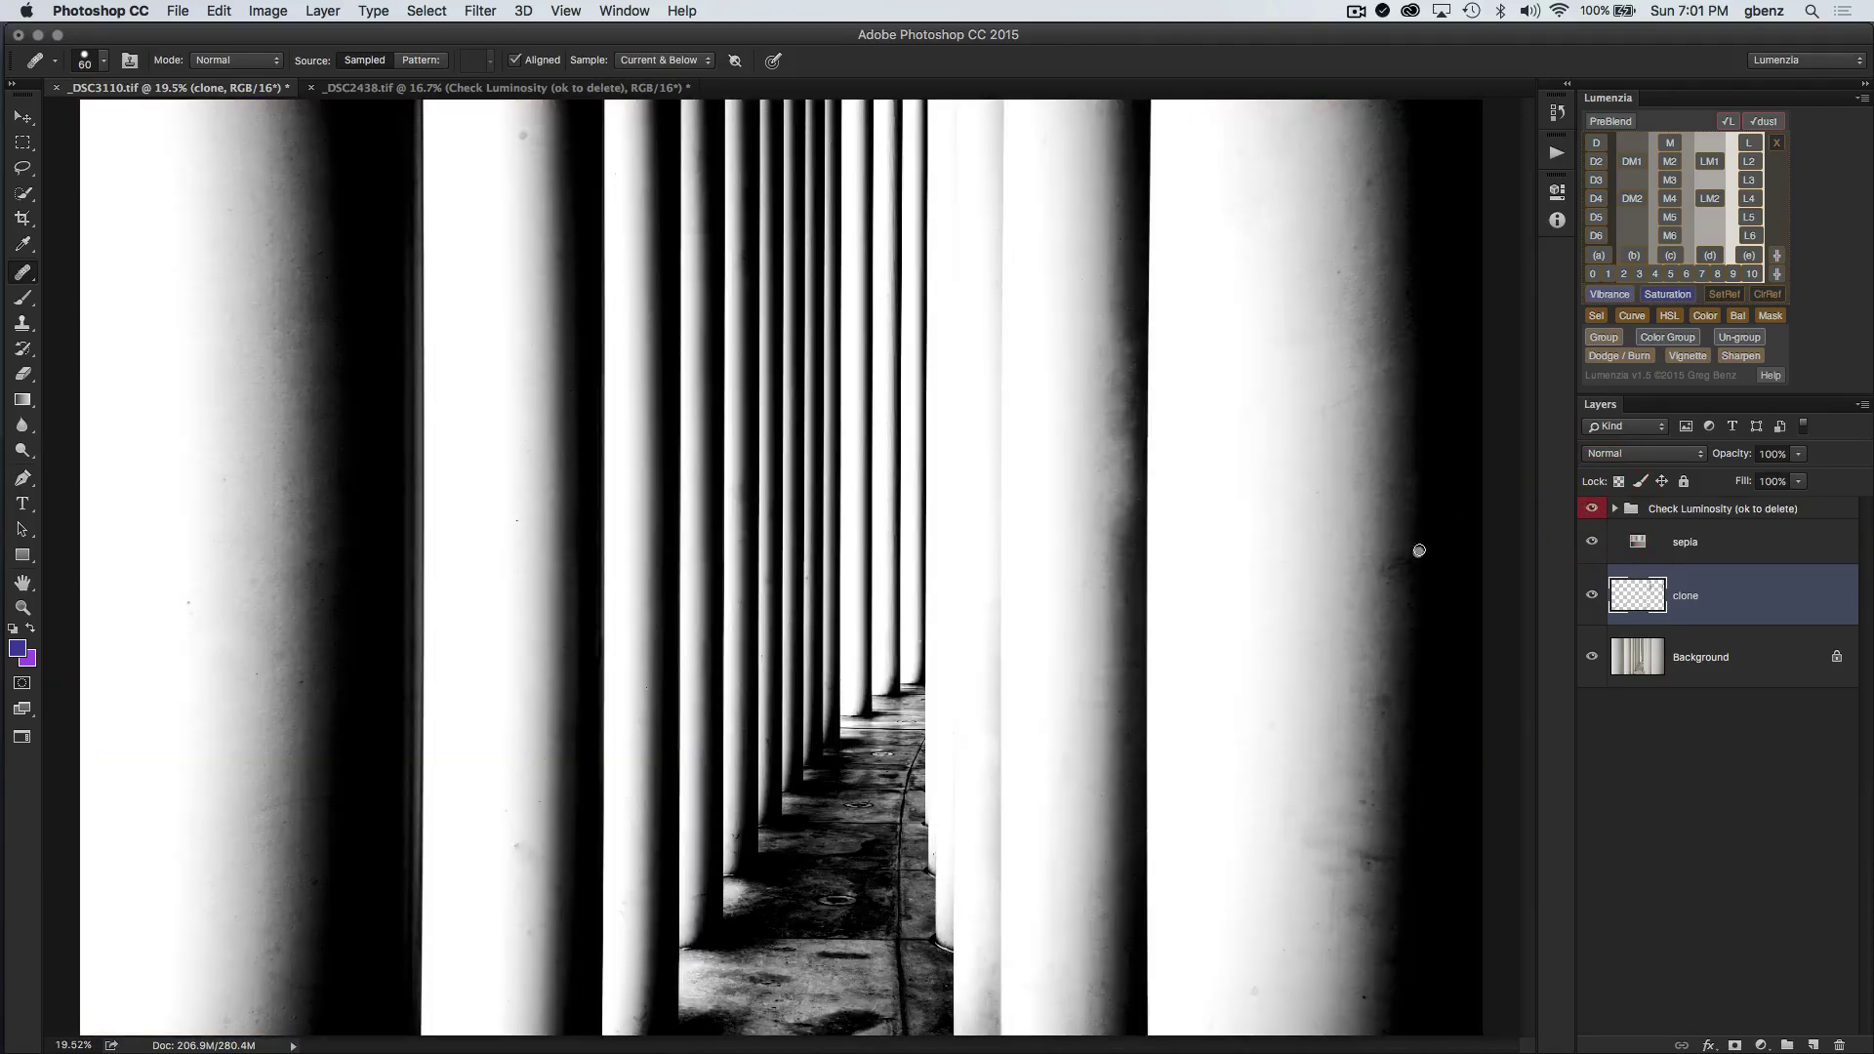
left_click(1590, 510)
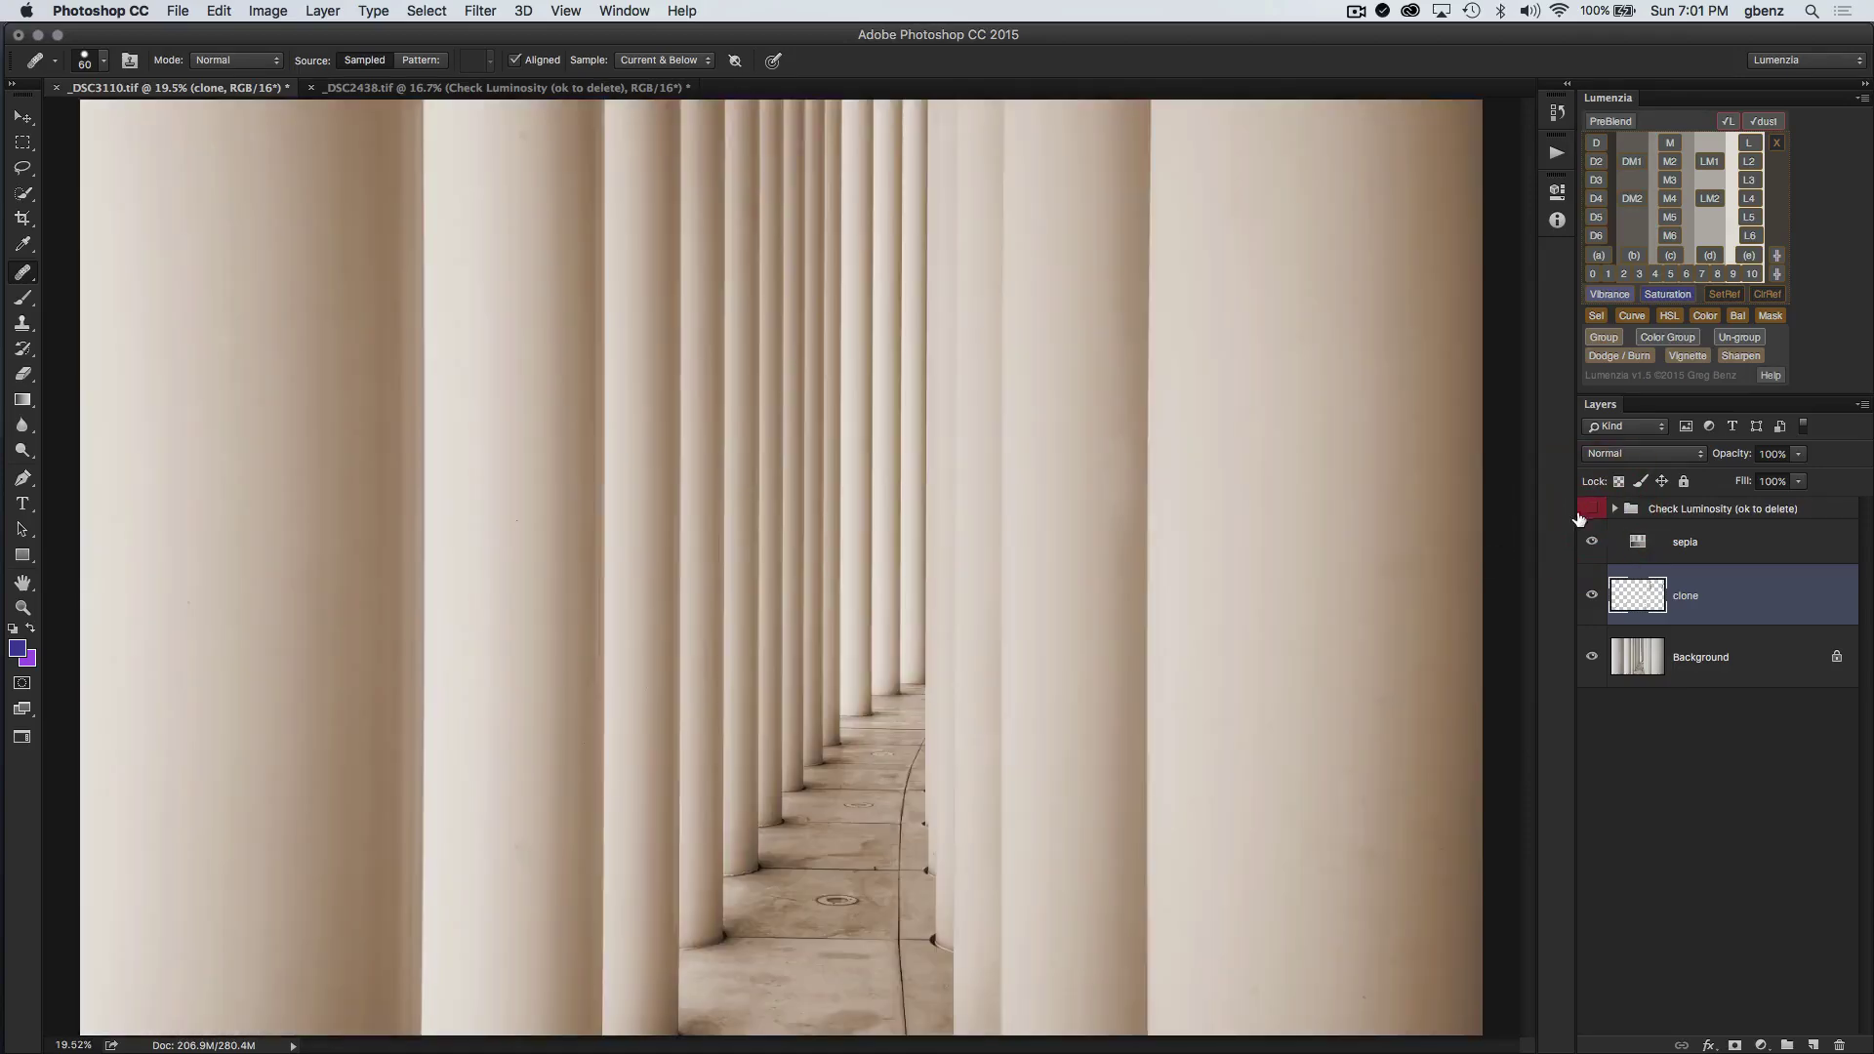